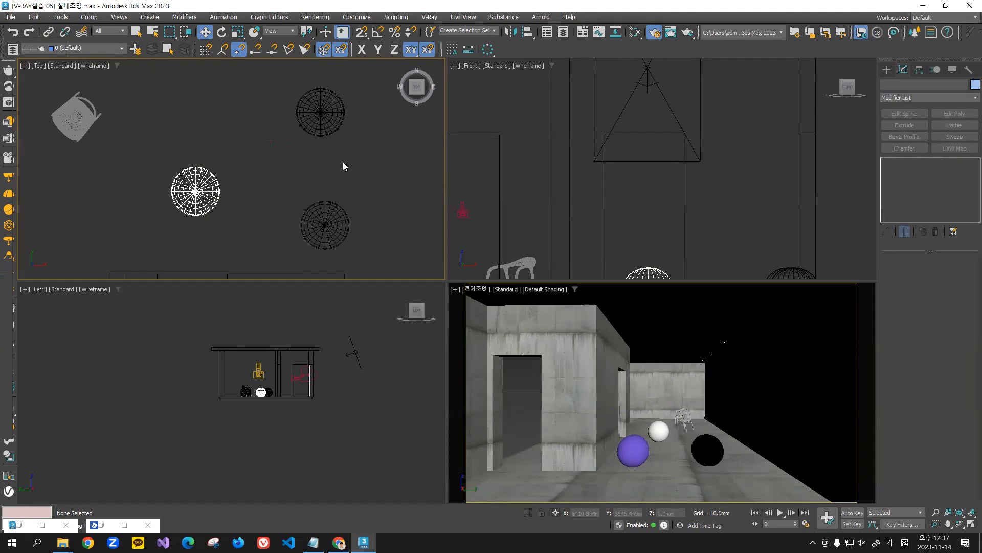
# Step: Create a plane VRayLight about 1147 mm long and 1212 mm wide between the three spheres in the Top view
pyautogui.click(886, 69)
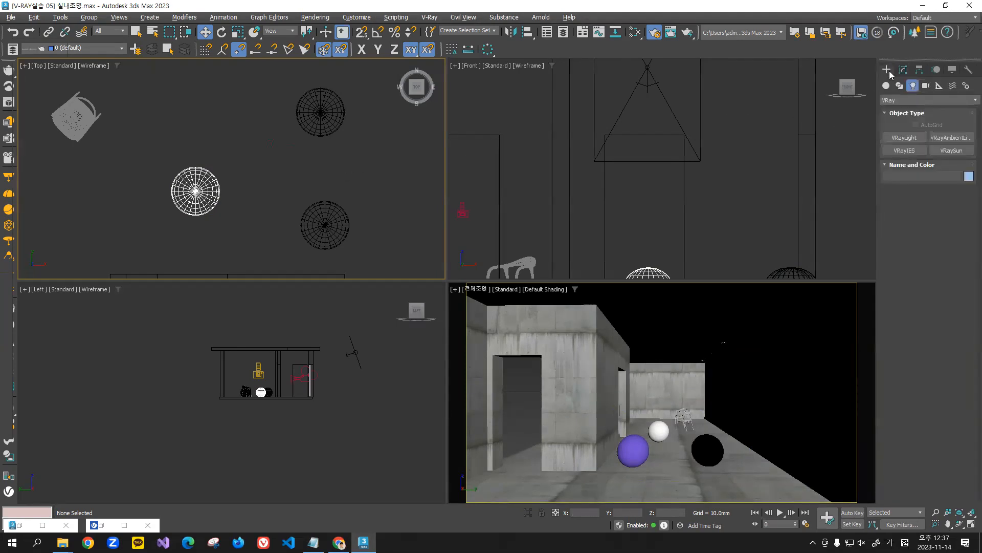
pyautogui.click(914, 85)
pyautogui.click(917, 136)
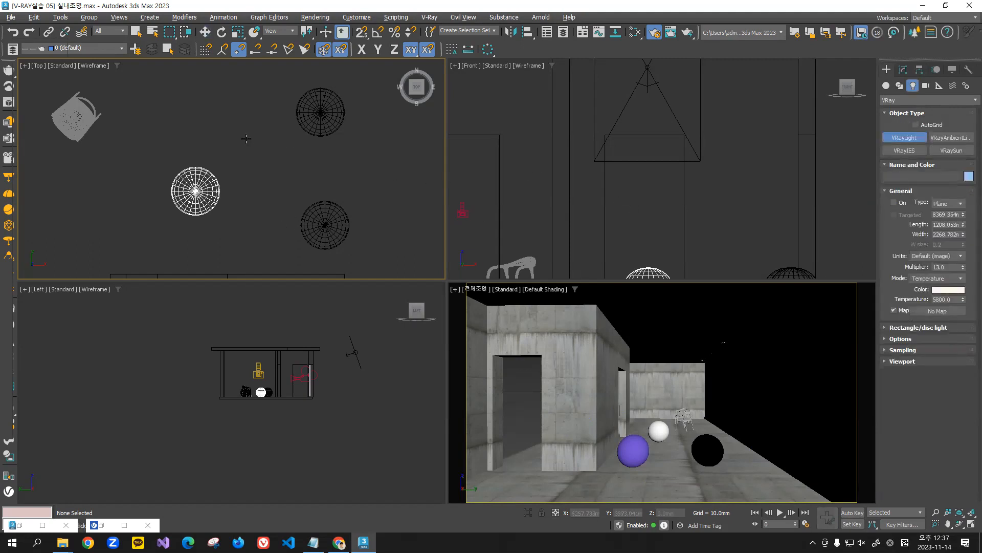
pyautogui.scroll(-2, 232, 136)
pyautogui.moveTo(213, 130); pyautogui.dragTo(232, 108, button='middle')
pyautogui.scroll(3, 236, 120)
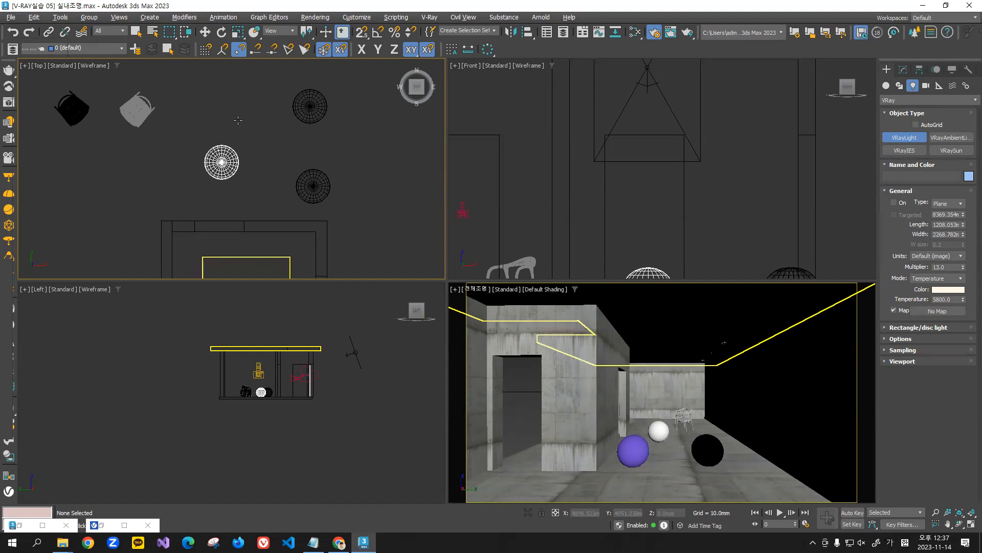
pyautogui.scroll(2, 252, 125)
pyautogui.moveTo(265, 146); pyautogui.dragTo(233, 147, button='middle')
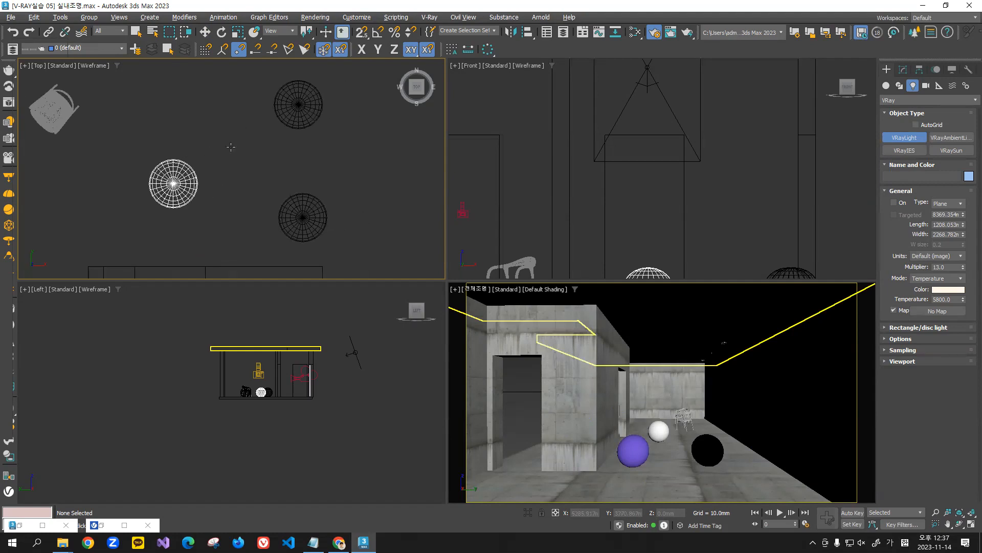
pyautogui.moveTo(201, 119); pyautogui.dragTo(291, 213)
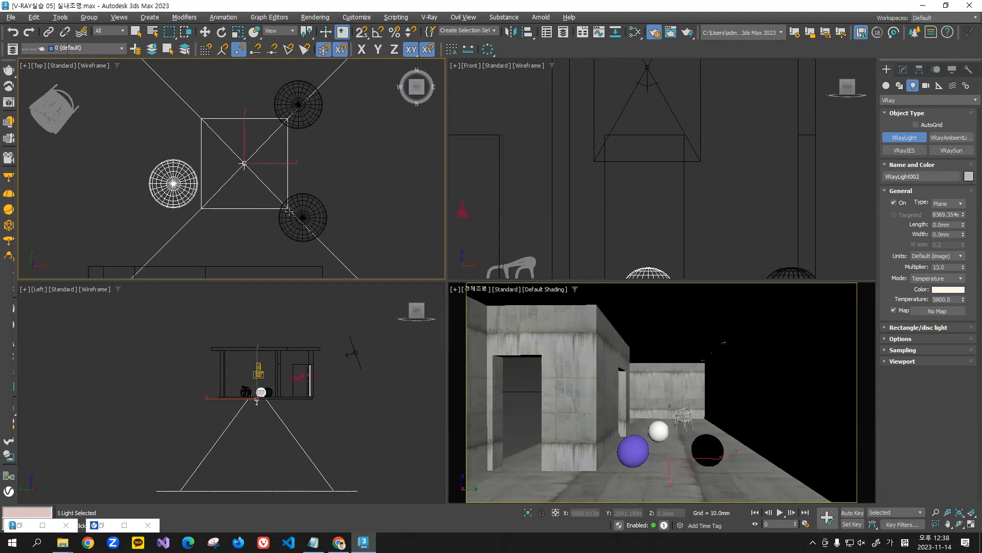
# Step: Set the new plane light's Preview option to Never
pyautogui.click(206, 34)
pyautogui.click(322, 174)
pyautogui.scroll(-3, 299, 180)
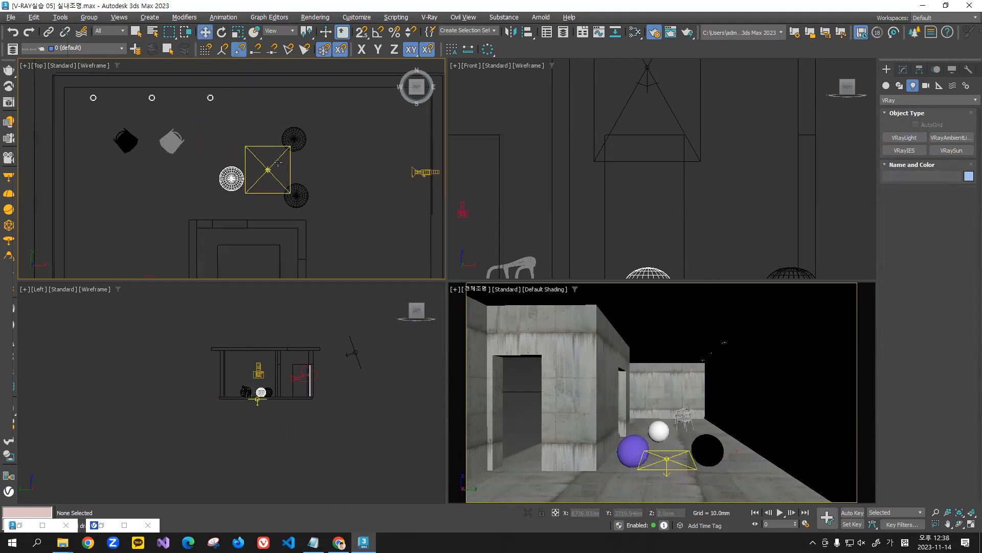
pyautogui.click(290, 174)
pyautogui.scroll(-2, 338, 183)
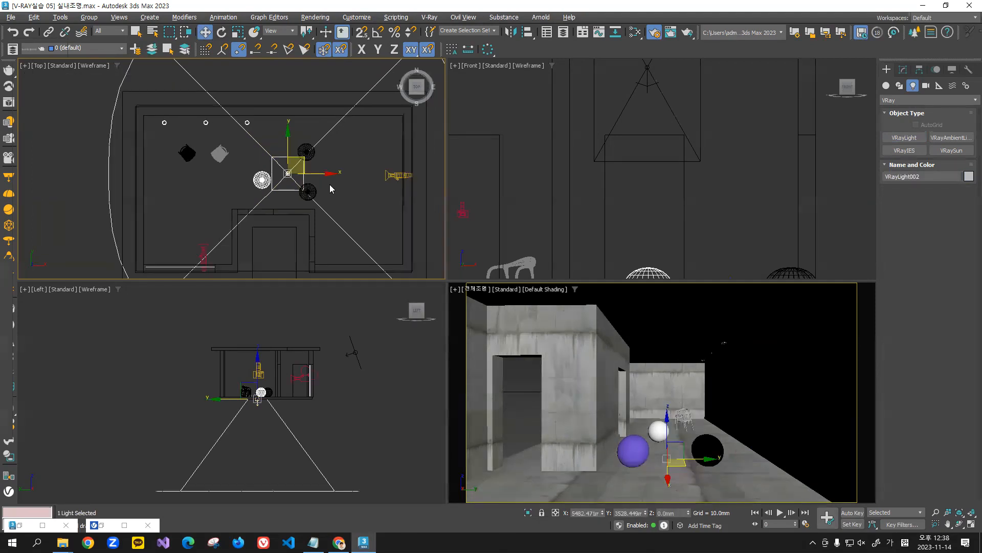
pyautogui.scroll(-2, 330, 184)
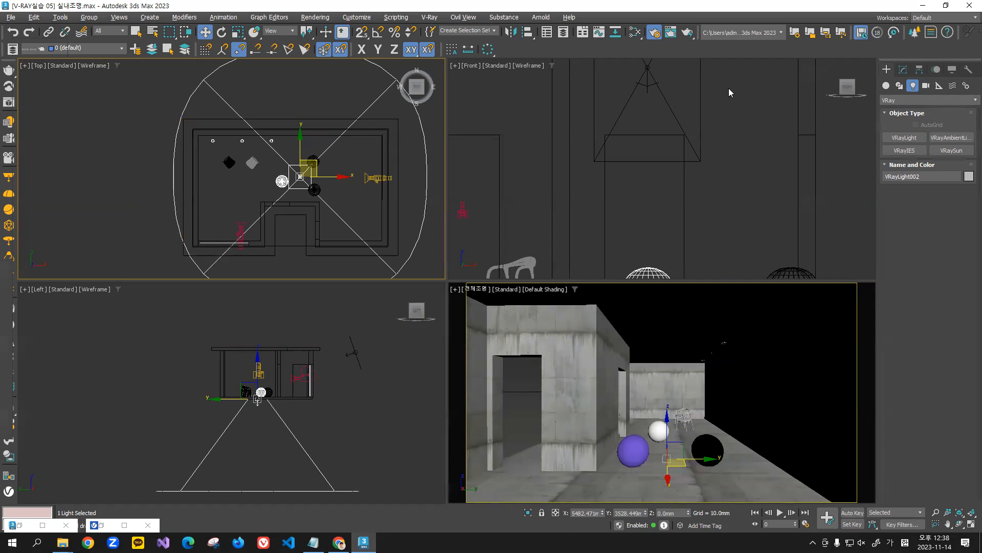
pyautogui.click(904, 69)
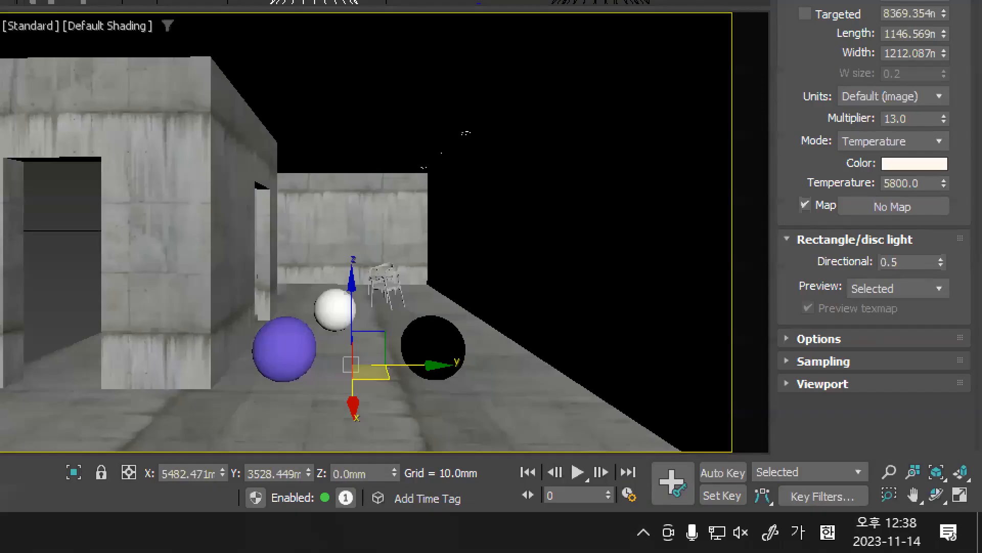
pyautogui.moveTo(845, 305); pyautogui.dragTo(953, 295)
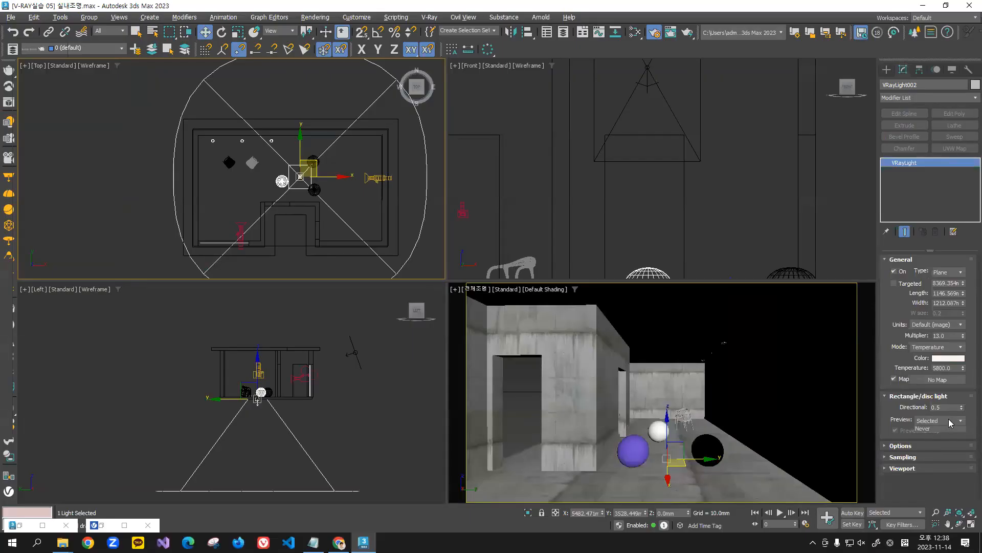
pyautogui.click(916, 288)
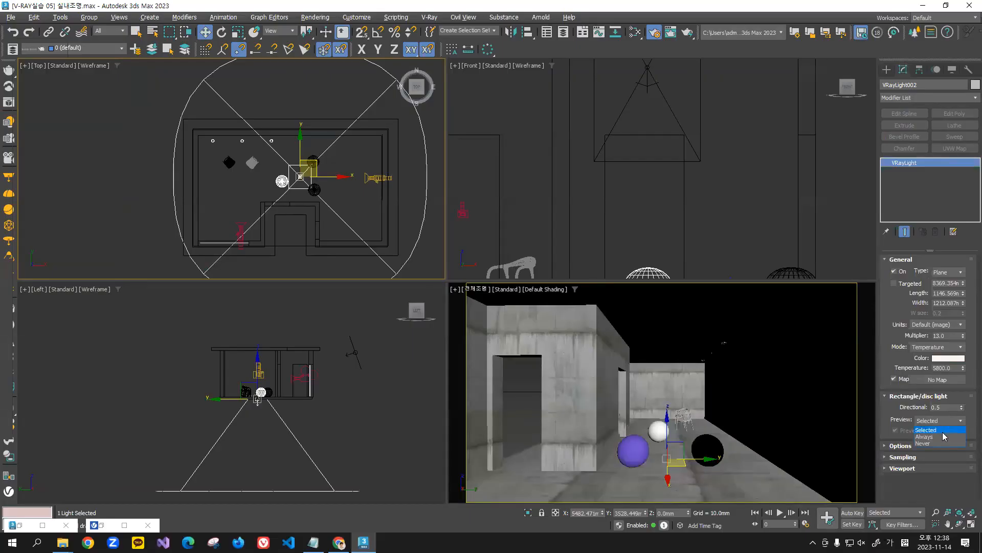
pyautogui.click(943, 443)
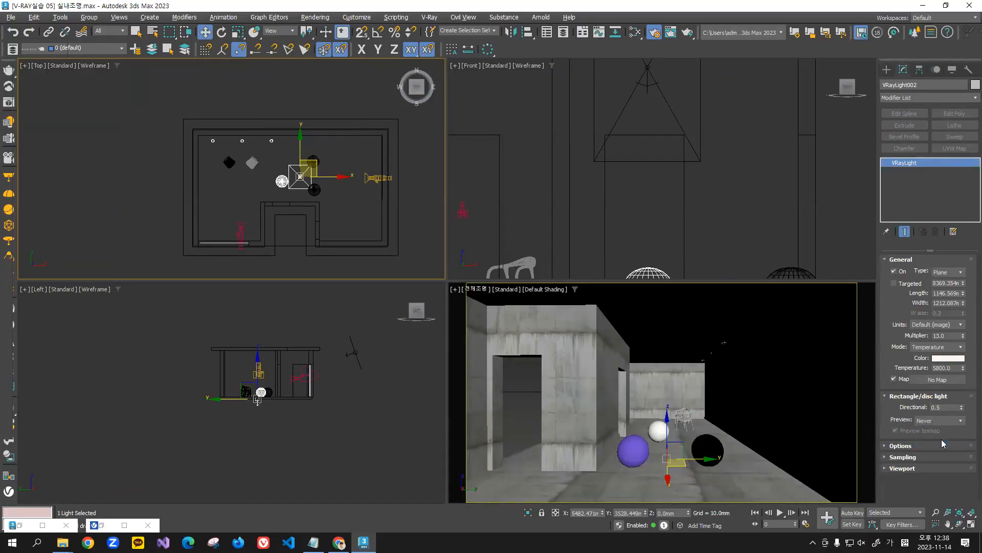
# Step: Change the type of the VRayLight between the spheres to Disc
pyautogui.click(277, 160)
pyautogui.scroll(5, 295, 175)
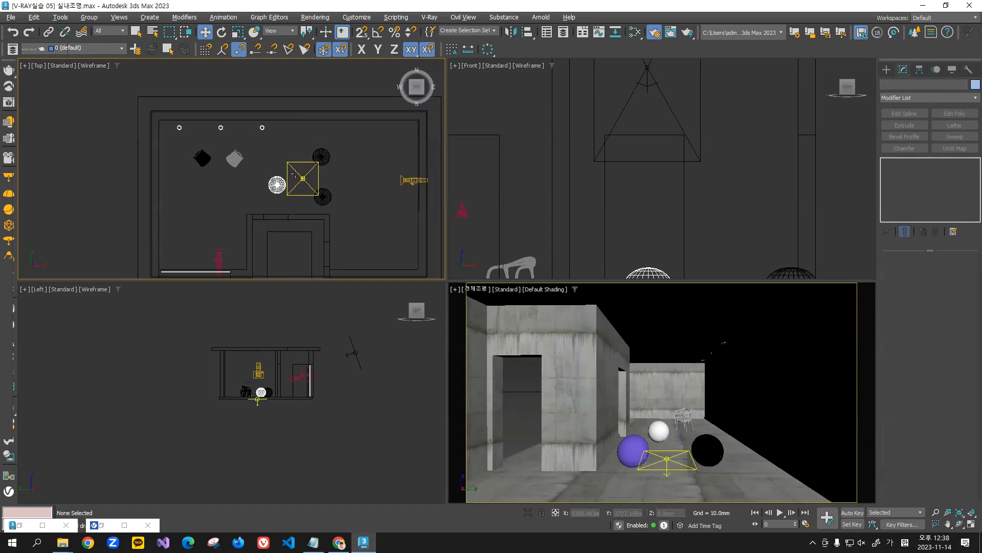
pyautogui.click(334, 185)
pyautogui.moveTo(334, 186); pyautogui.dragTo(309, 155, button='middle')
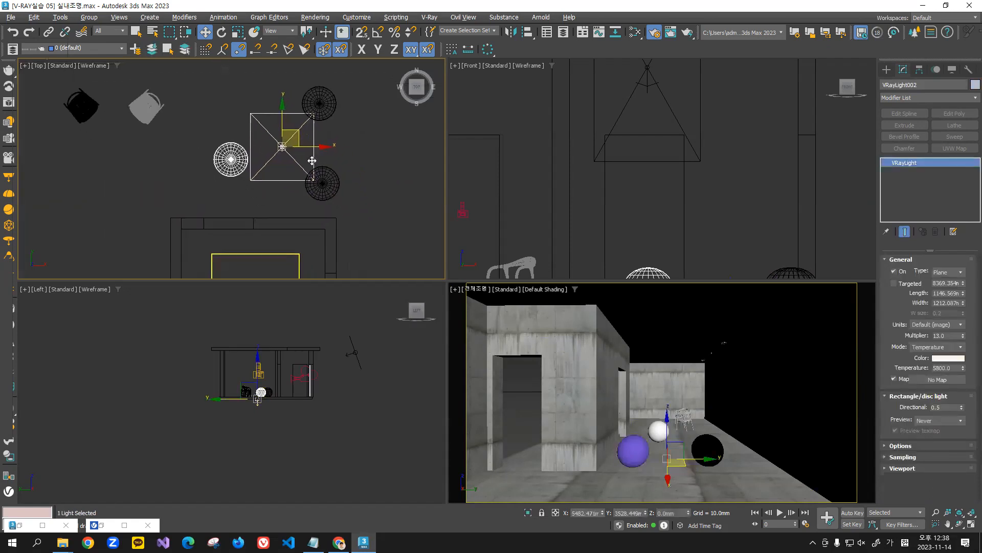
pyautogui.click(368, 146)
pyautogui.click(299, 138)
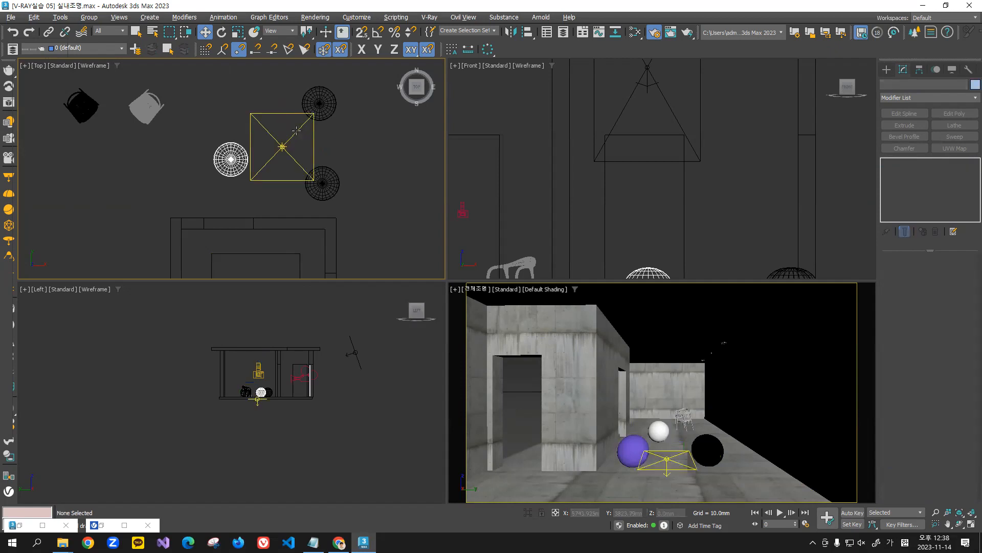
pyautogui.scroll(-2, 335, 149)
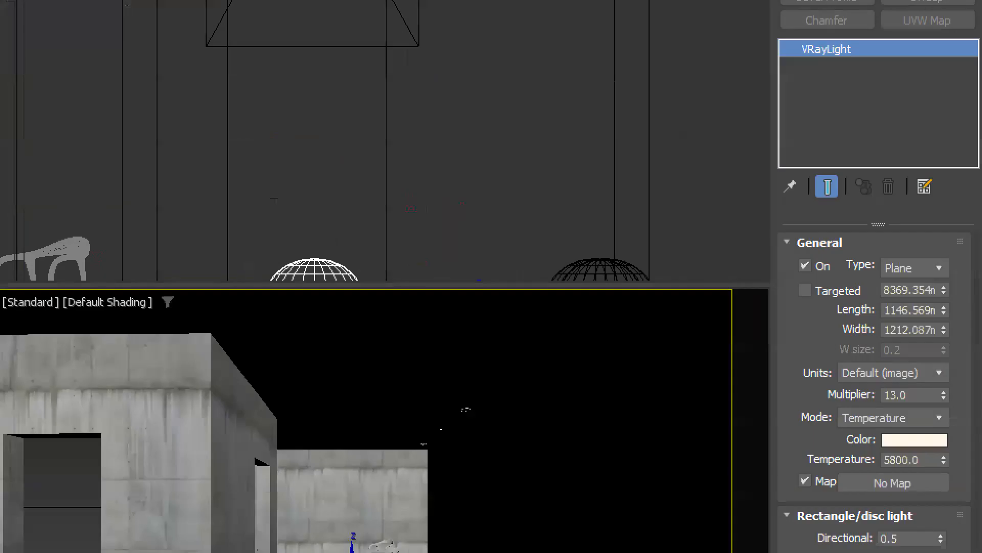
pyautogui.moveTo(930, 278); pyautogui.dragTo(958, 277)
pyautogui.click(914, 267)
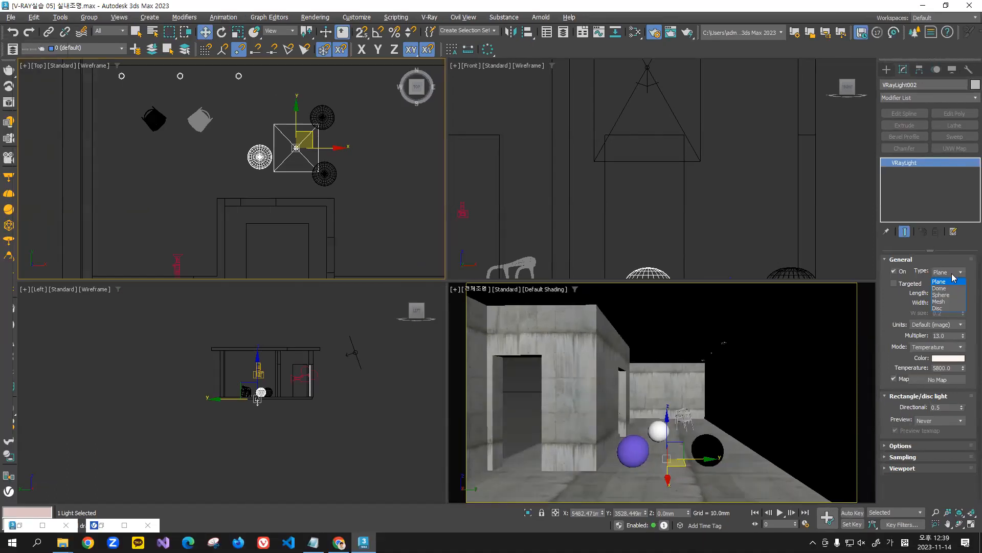
pyautogui.click(948, 307)
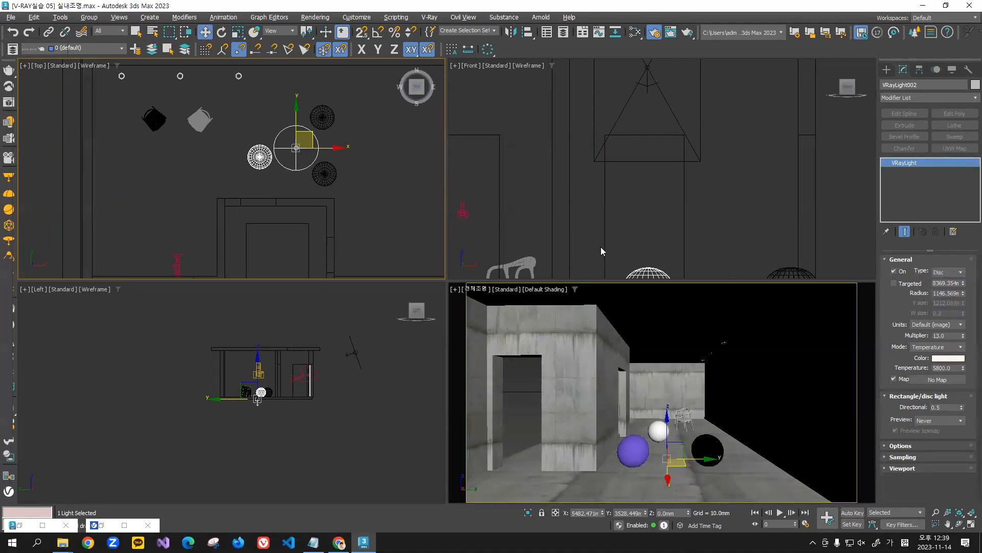
# Step: Raise the disc light vertically in the Front view to just below the ceiling, at a Z height of about 3126 mm
pyautogui.click(302, 148)
pyautogui.scroll(-5, 668, 196)
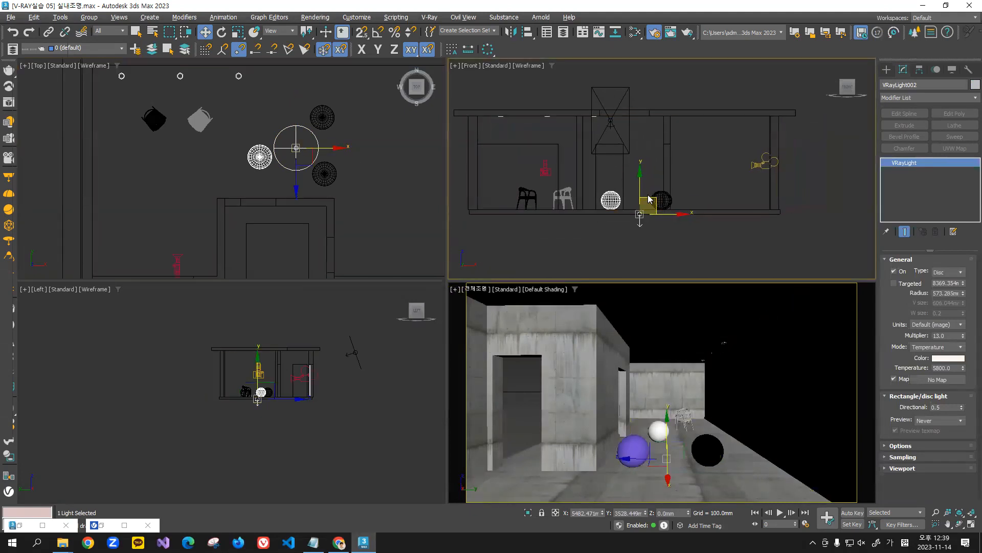
pyautogui.click(654, 238)
pyautogui.scroll(2, 652, 230)
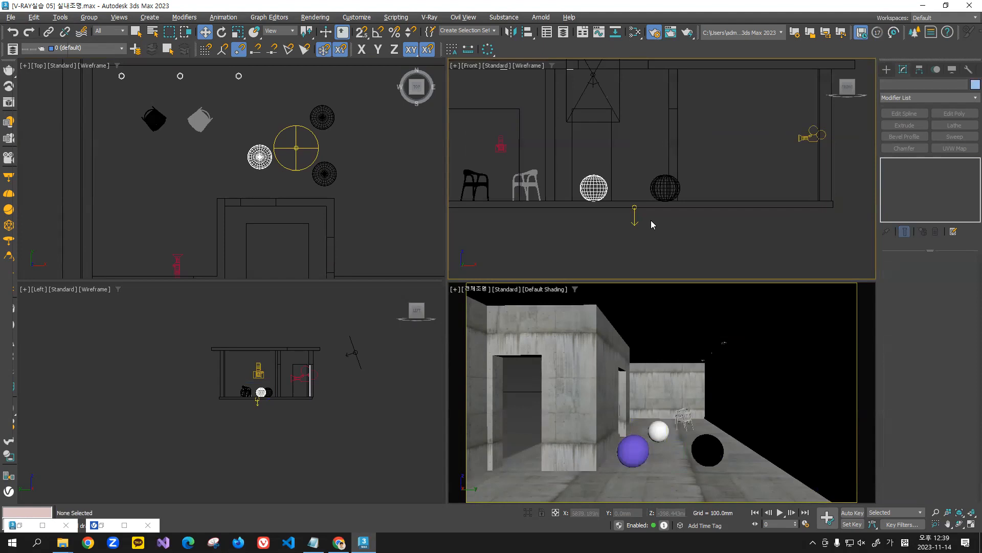
pyautogui.click(634, 216)
pyautogui.scroll(2, 637, 235)
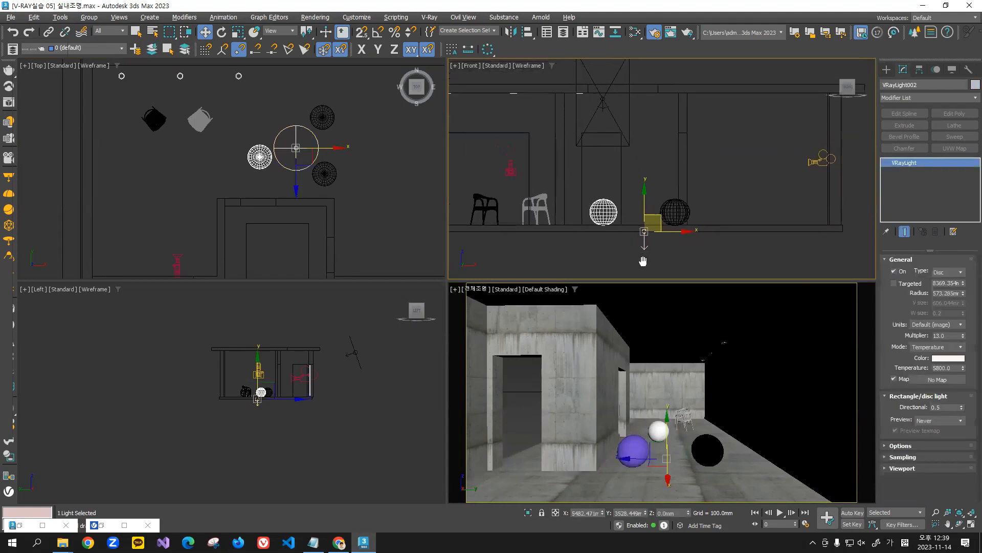
pyautogui.moveTo(643, 218); pyautogui.dragTo(632, 77)
pyautogui.scroll(4, 650, 91)
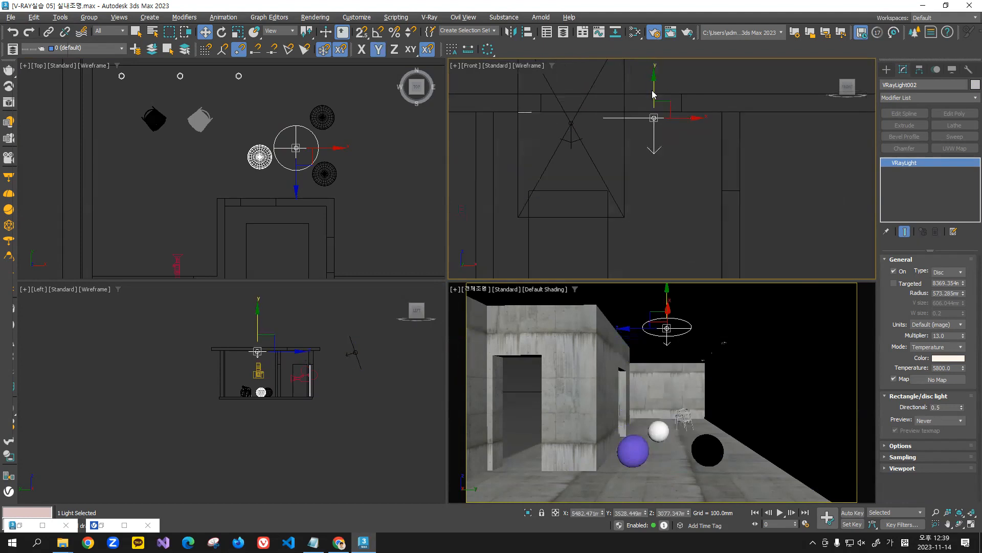
pyautogui.moveTo(656, 100); pyautogui.dragTo(649, 113)
pyautogui.scroll(3, 656, 94)
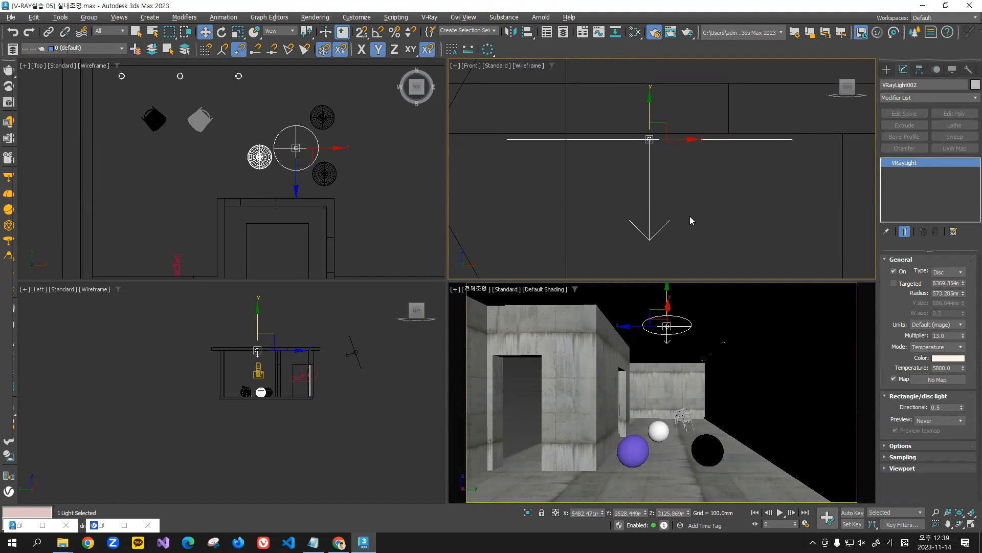
# Step: Enlarge the camera viewport and start interactive V-Ray rendering inside it
pyautogui.click(709, 390)
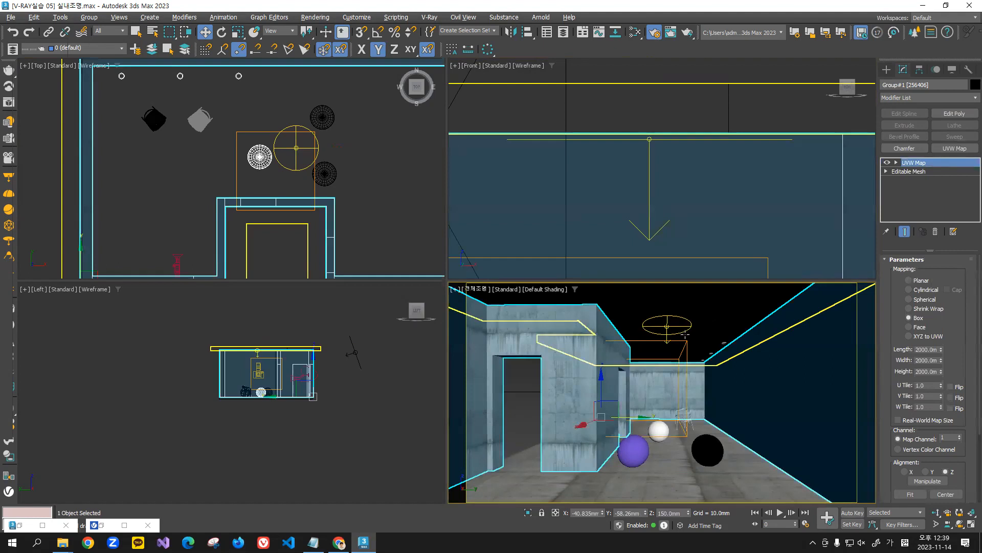
pyautogui.moveTo(448, 280); pyautogui.dragTo(412, 250)
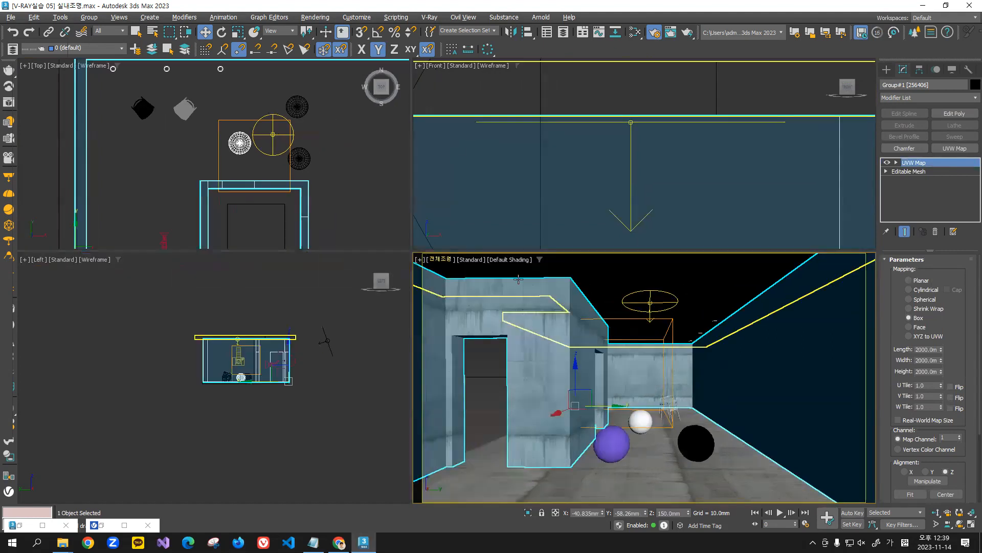
pyautogui.click(475, 259)
pyautogui.click(499, 284)
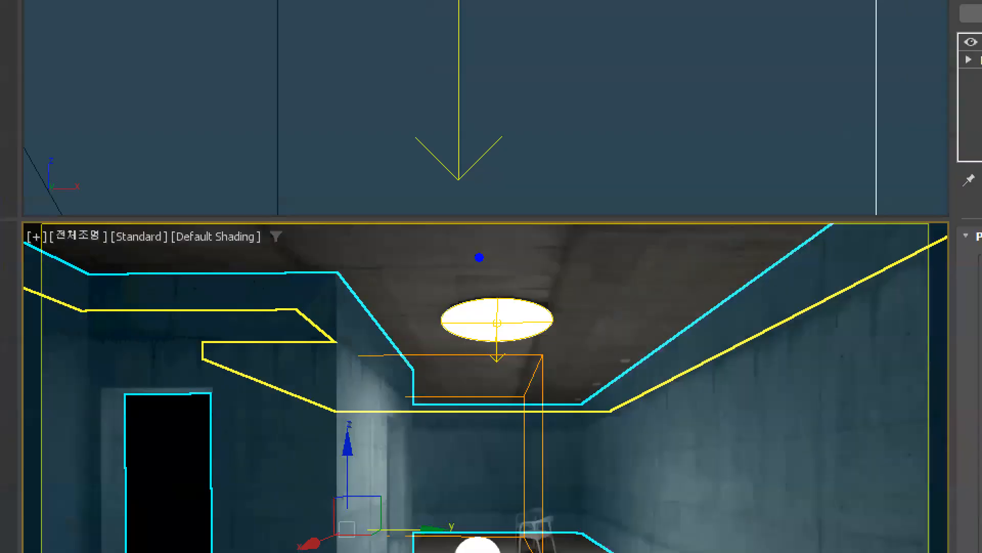
pyautogui.moveTo(439, 190); pyautogui.dragTo(515, 199)
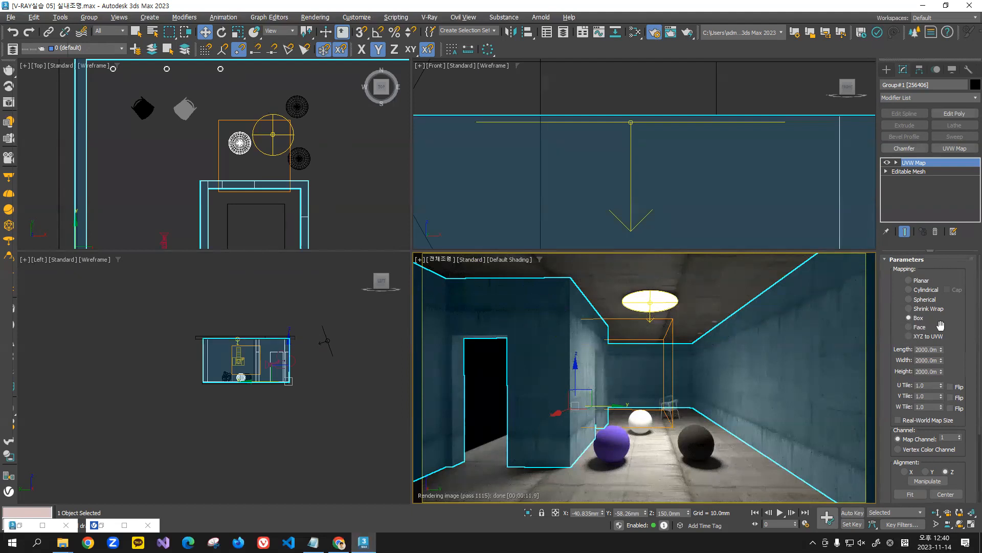
pyautogui.click(764, 193)
pyautogui.click(764, 192)
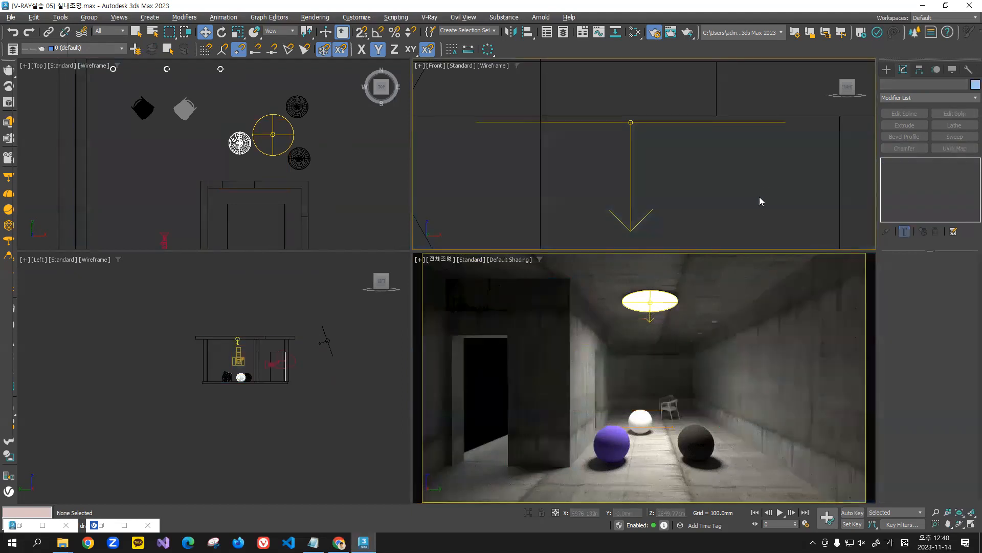
# Step: Make the ceiling disc light invisible in the render through its Invisible option, and leave nothing selected
pyautogui.click(646, 214)
pyautogui.click(656, 170)
pyautogui.click(609, 208)
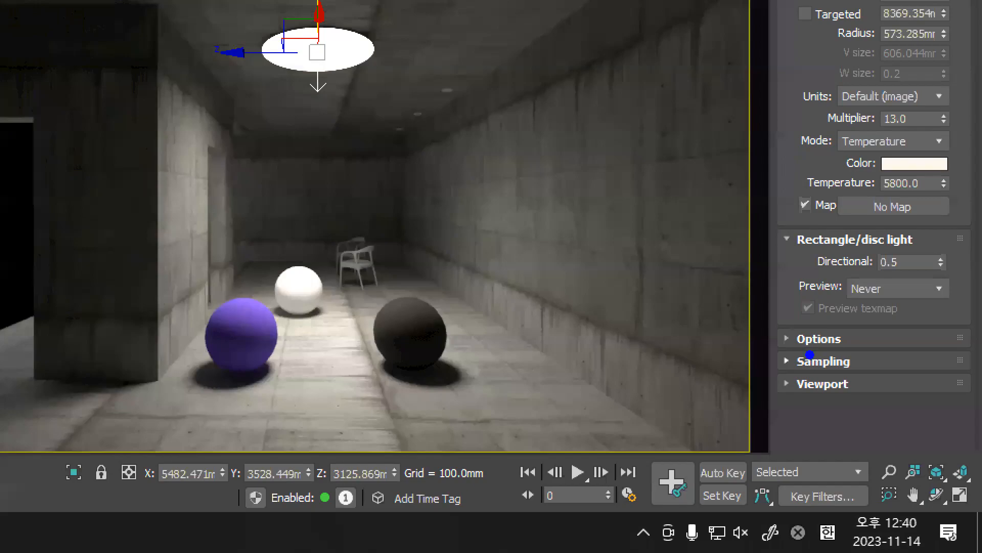
pyautogui.moveTo(809, 355); pyautogui.dragTo(954, 348)
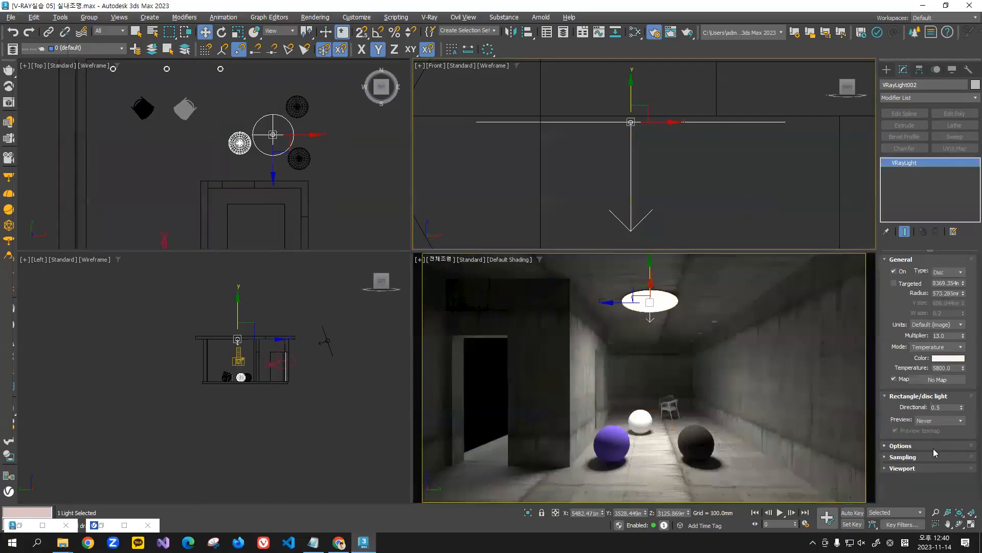
pyautogui.click(884, 339)
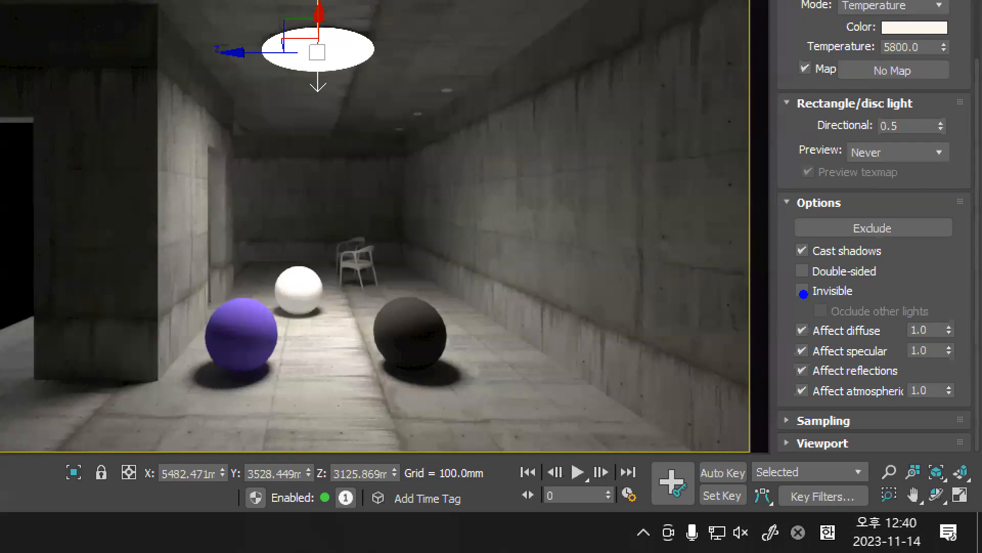
pyautogui.moveTo(800, 301); pyautogui.dragTo(856, 301)
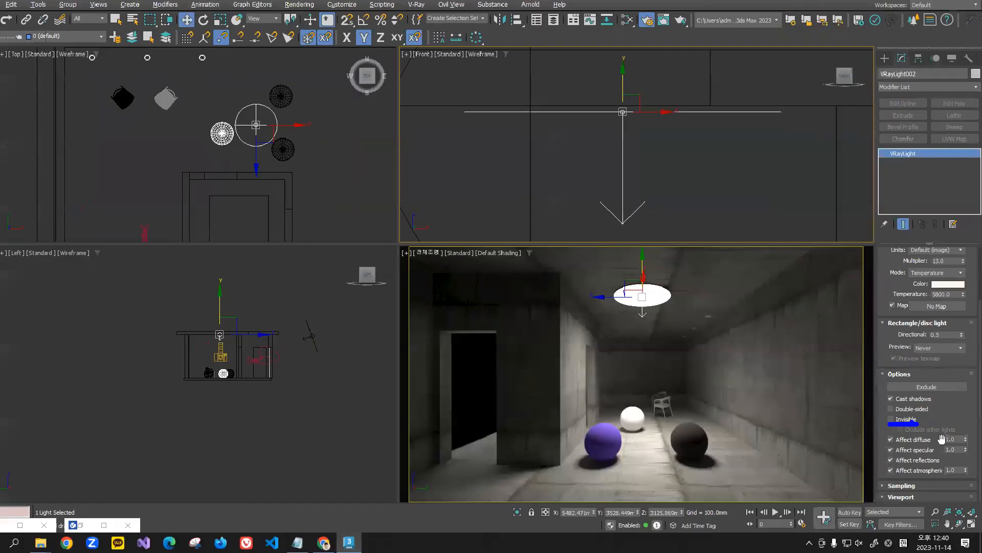
pyautogui.click(892, 422)
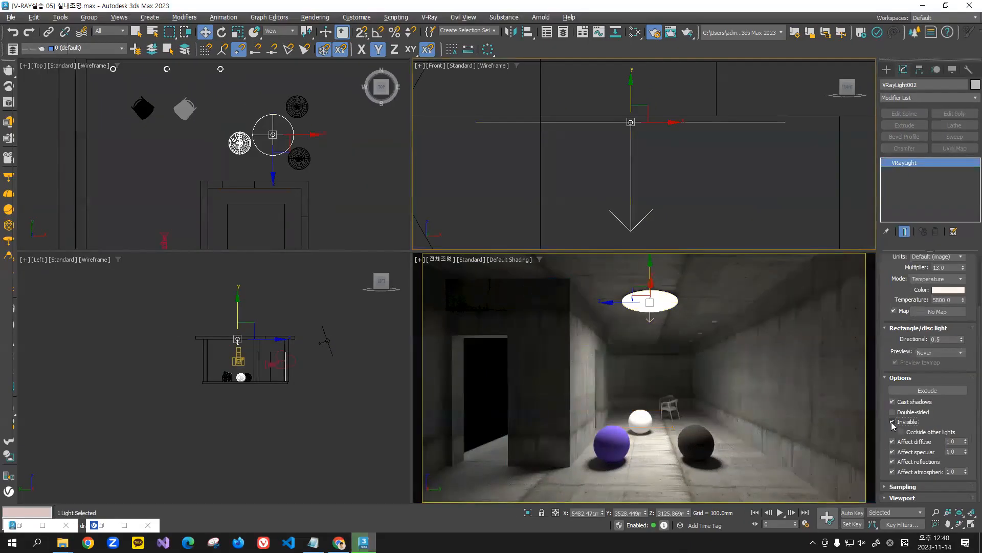
pyautogui.click(765, 371)
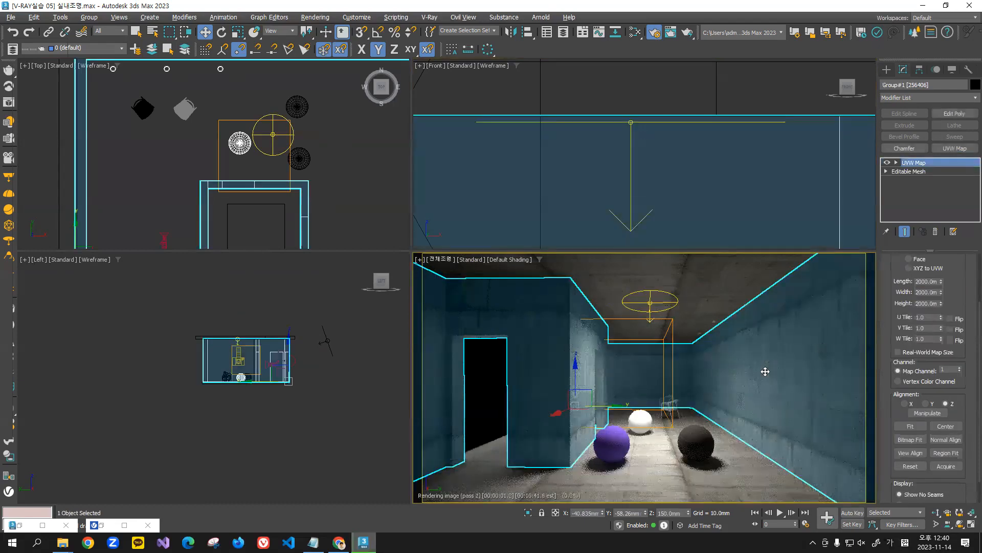
pyautogui.click(737, 215)
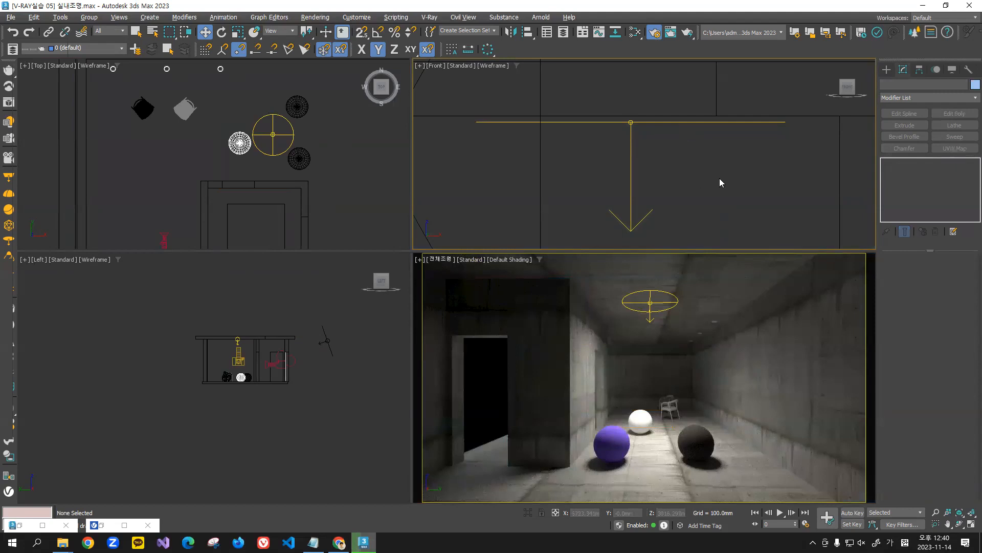
# Step: Set the ceiling disc light's directional preview to Selected and raise its Directional value to 0.77
pyautogui.moveTo(617, 191); pyautogui.dragTo(624, 205)
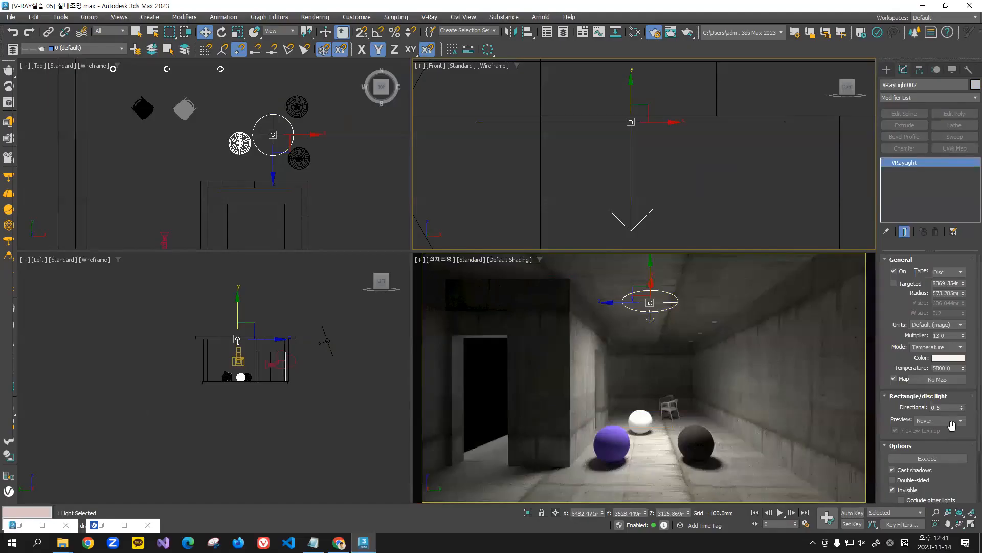
pyautogui.click(922, 292)
pyautogui.click(946, 431)
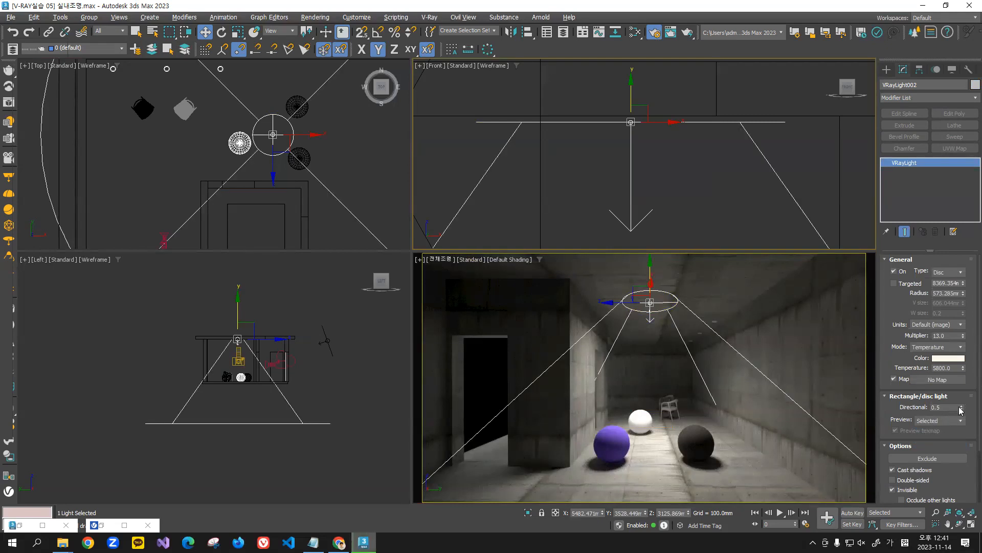
pyautogui.moveTo(962, 410); pyautogui.dragTo(962, 410)
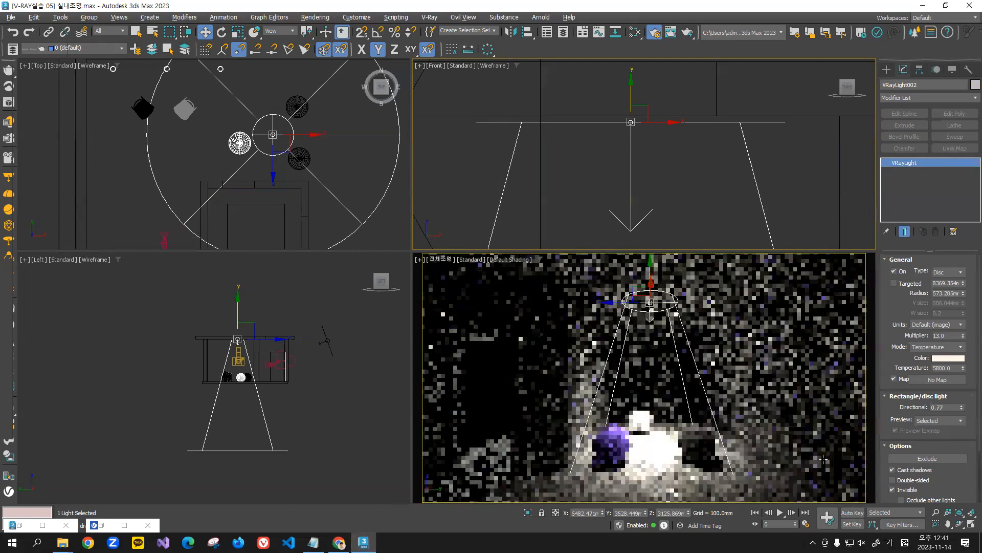
pyautogui.click(794, 469)
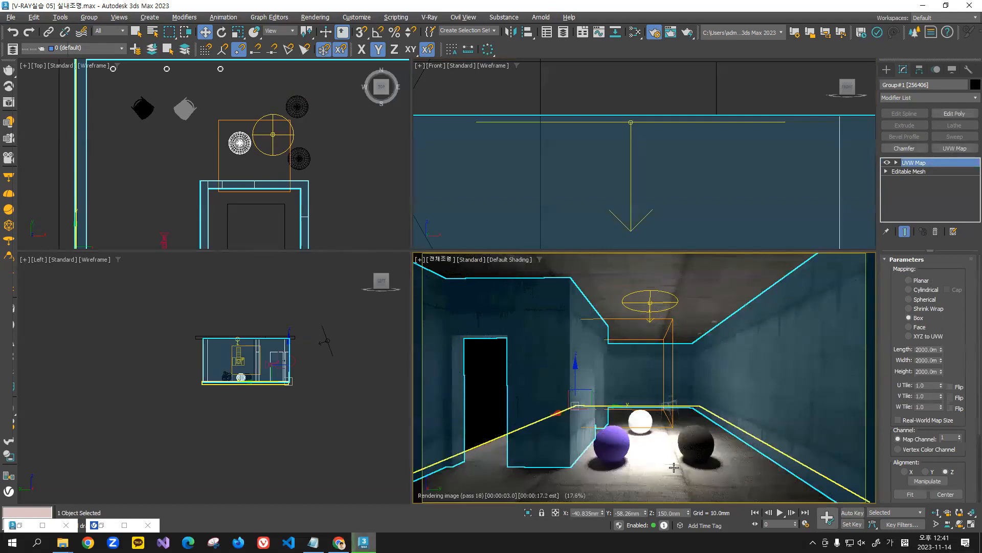
pyautogui.click(675, 303)
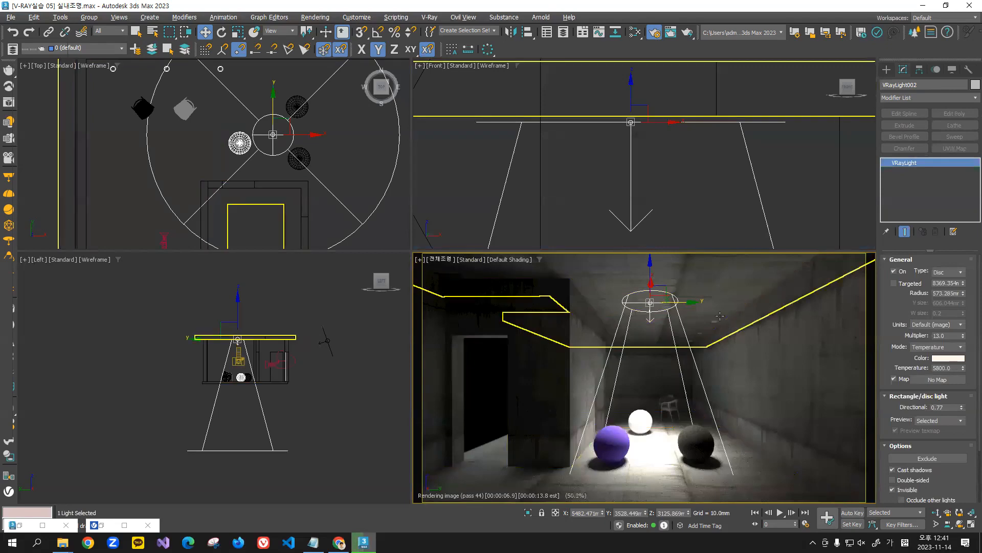
# Step: Set the disc light's multiplier to 10 and its Directional value to 0.65
pyautogui.doubleClick(946, 336)
pyautogui.write('10')
pyautogui.press('Return')
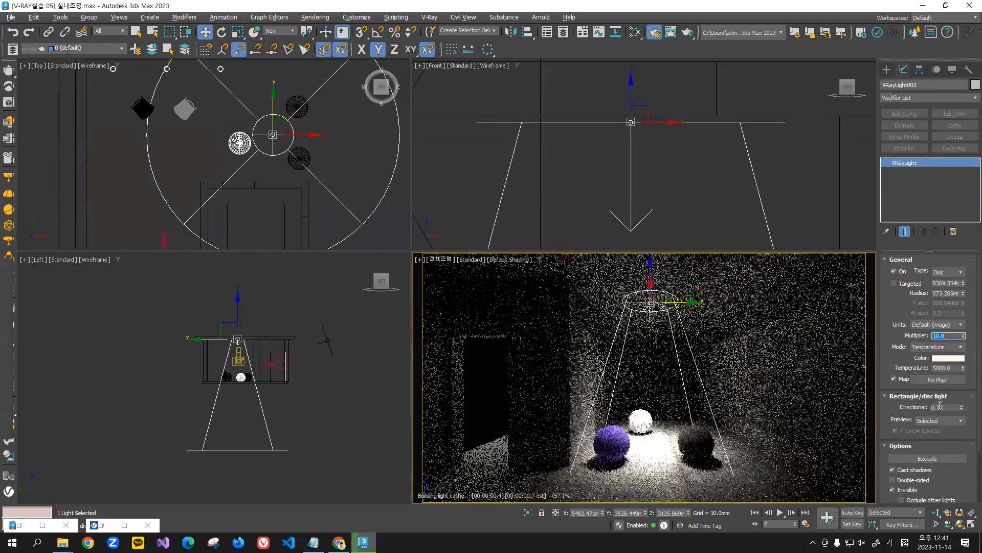
pyautogui.moveTo(946, 407); pyautogui.dragTo(929, 408)
pyautogui.write('0.65')
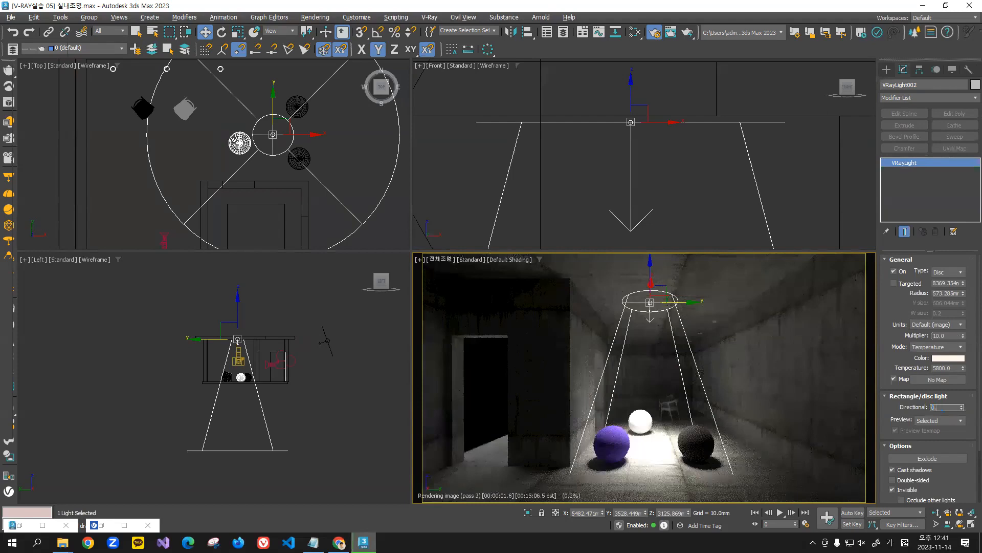
pyautogui.press('Return')
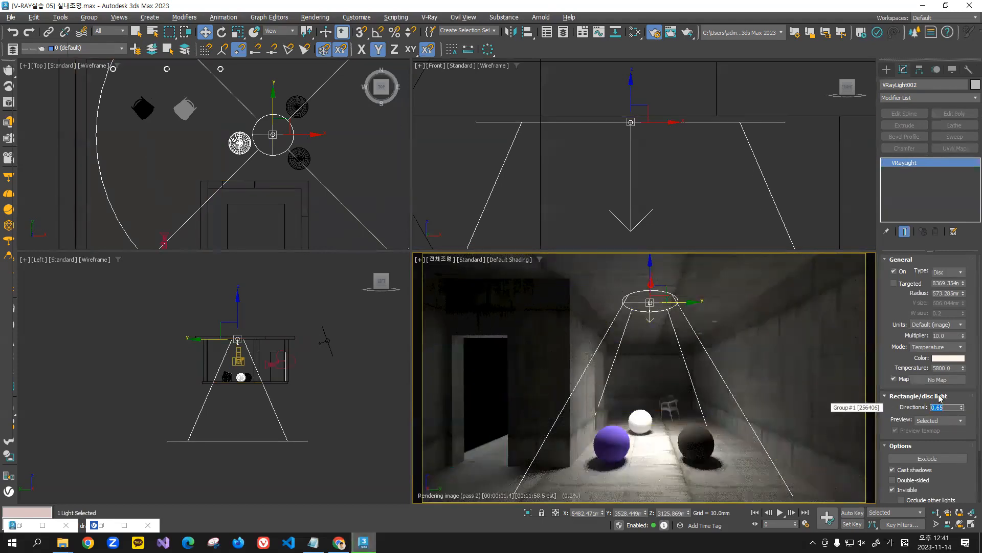
# Step: Set the disc light's Directional value to 0.7 and its multiplier to 7, and leave the light deselected
pyautogui.write('0.7')
pyautogui.press('Return')
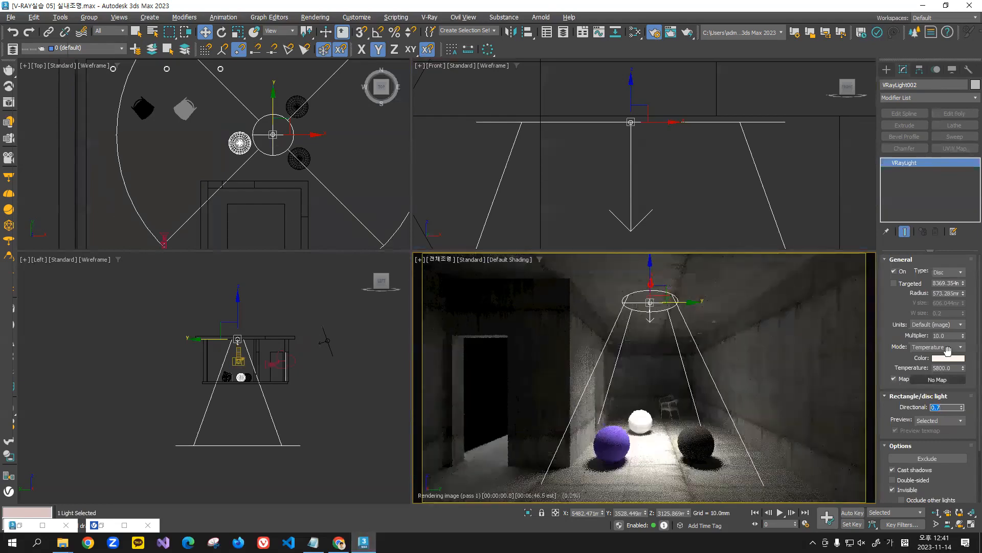
pyautogui.click(947, 336)
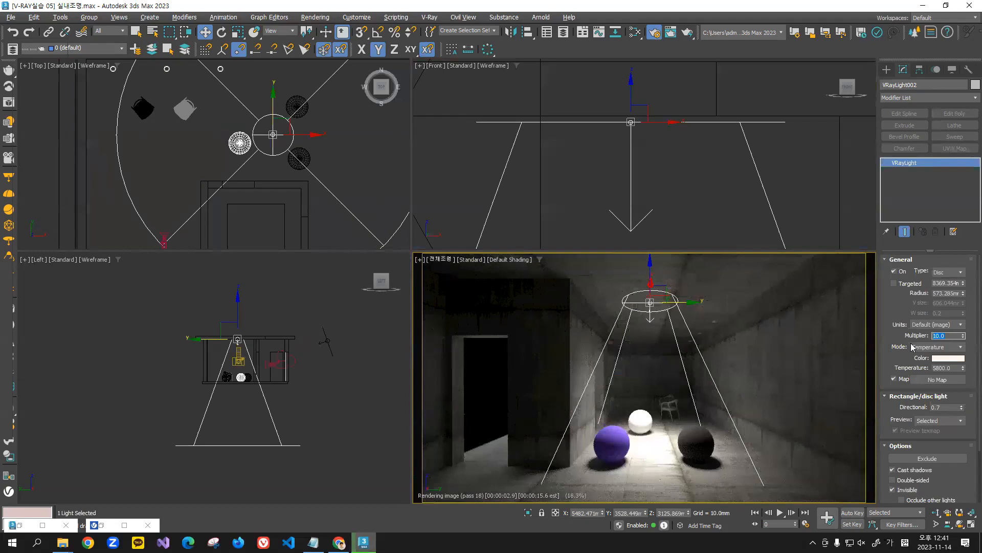
pyautogui.write('7')
pyautogui.press('Return')
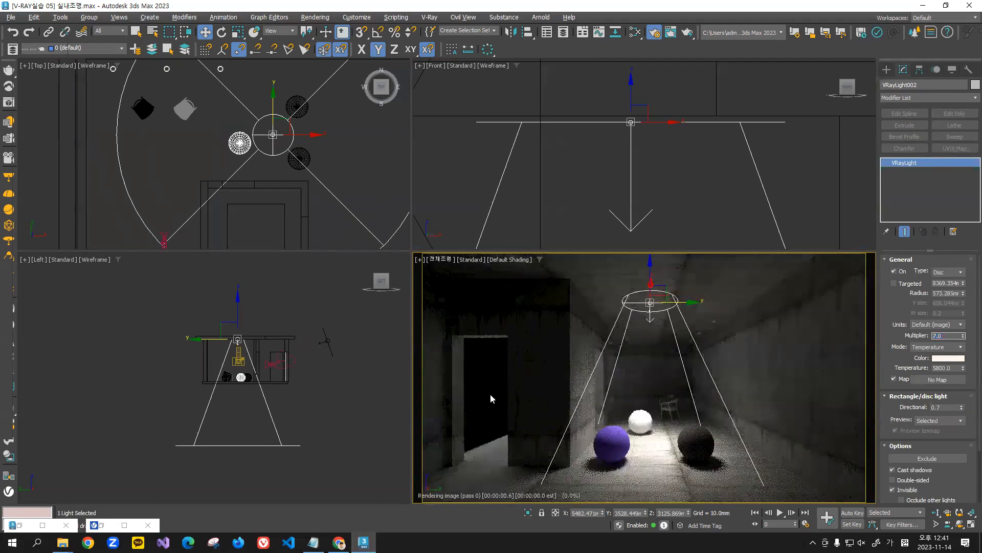
pyautogui.click(491, 395)
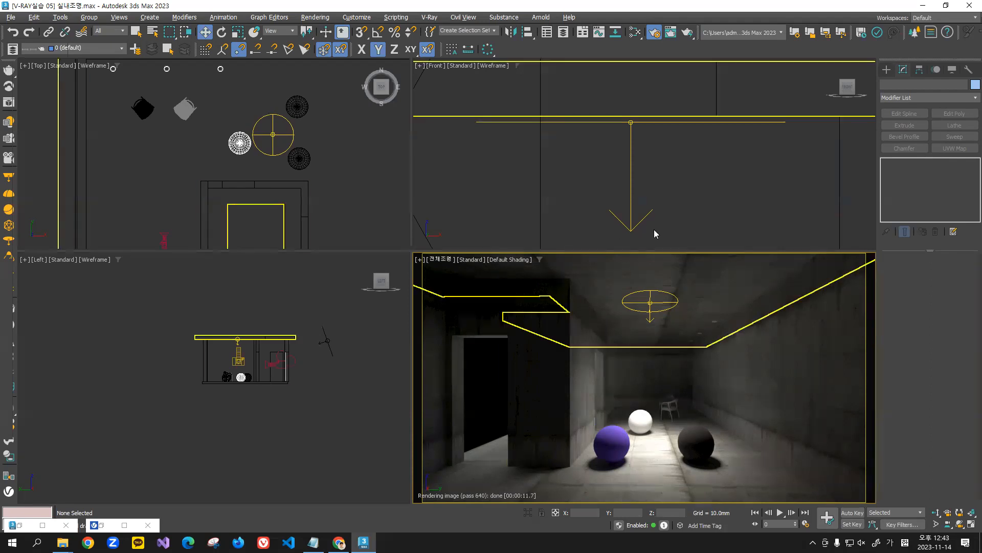
# Step: Set the disc light's directional preview to Never and deselect the light
pyautogui.moveTo(693, 157); pyautogui.dragTo(628, 210)
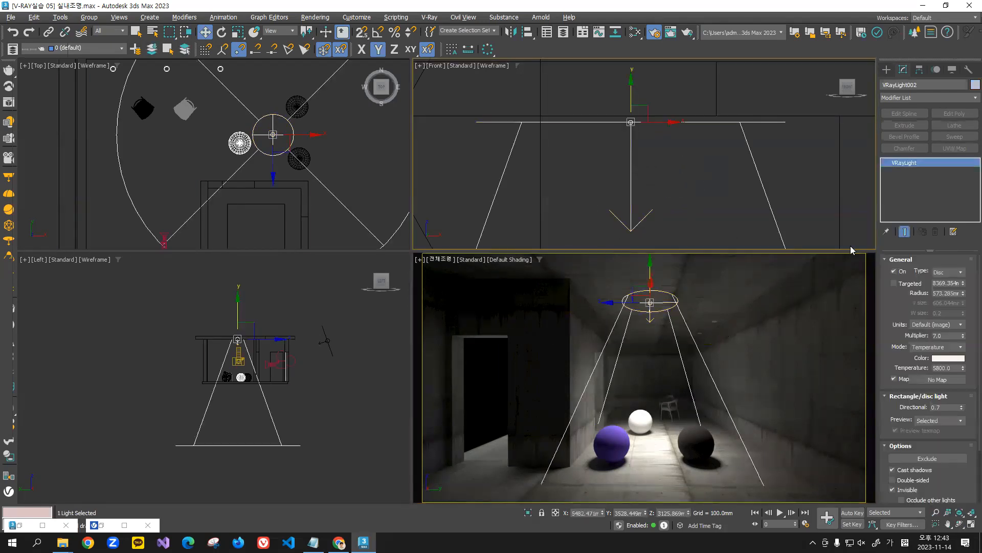
pyautogui.click(950, 420)
pyautogui.click(942, 429)
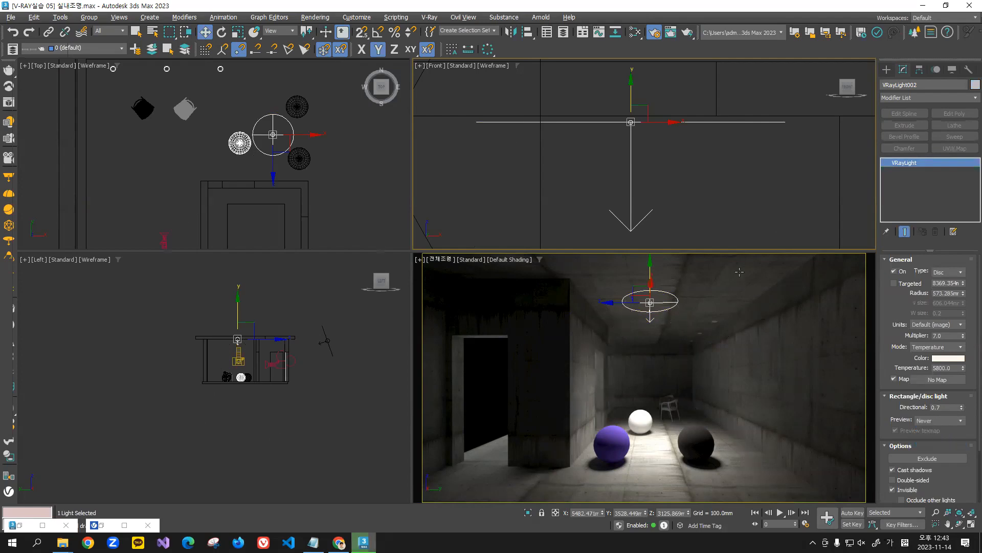
pyautogui.click(736, 176)
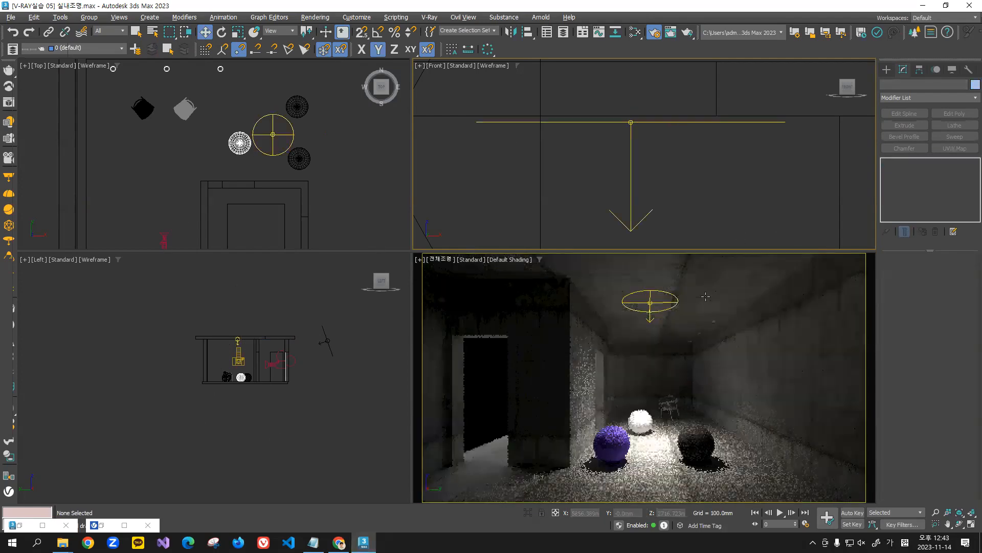
# Step: Lower the disc light's Directional value to 0.0 and deselect the light
pyautogui.click(619, 218)
pyautogui.moveTo(961, 409); pyautogui.dragTo(962, 453)
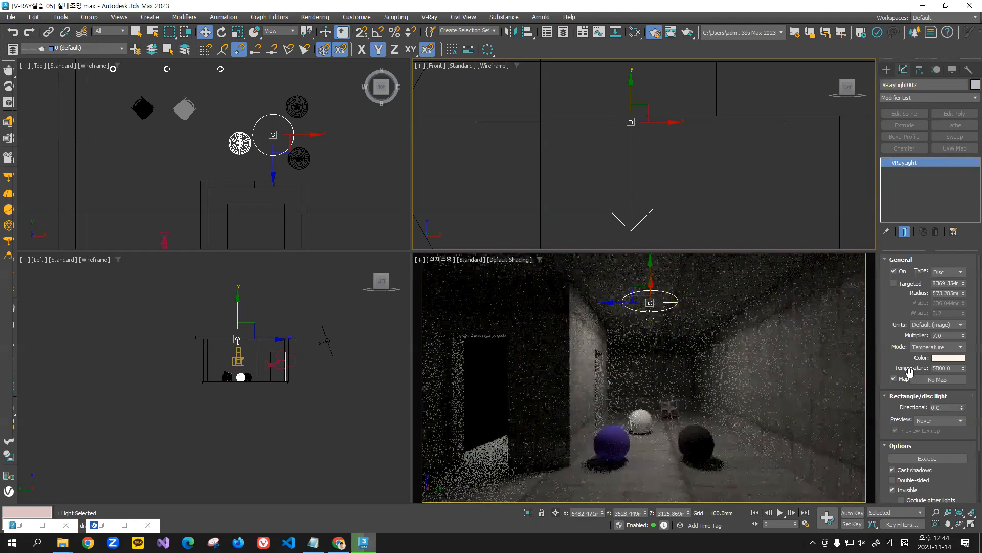
pyautogui.click(759, 177)
# Step: Set the ceiling disc light's multiplier to 12 and leave nothing selected
pyautogui.moveTo(678, 159); pyautogui.dragTo(599, 215)
pyautogui.doubleClick(946, 335)
pyautogui.write('12')
pyautogui.press('Return')
pyautogui.click(765, 379)
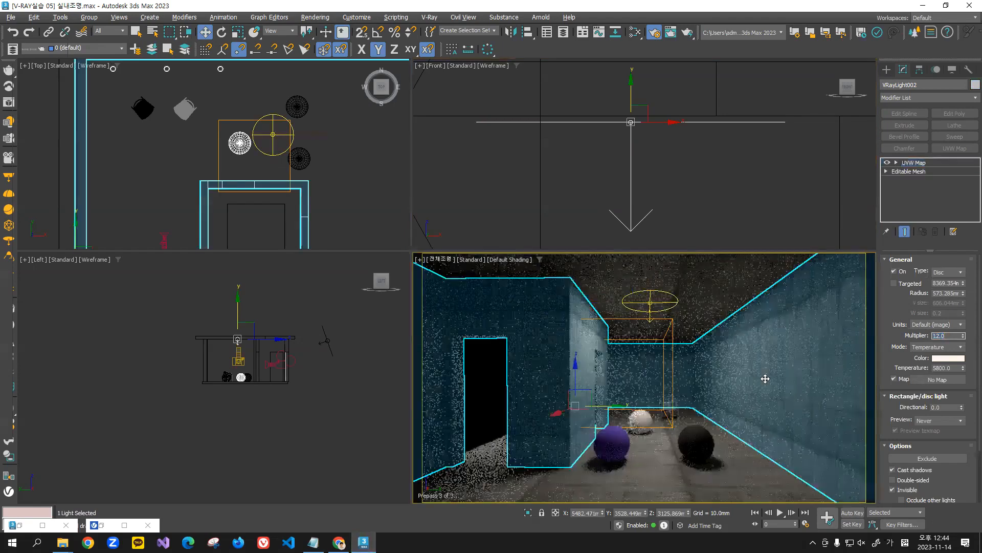
pyautogui.click(748, 232)
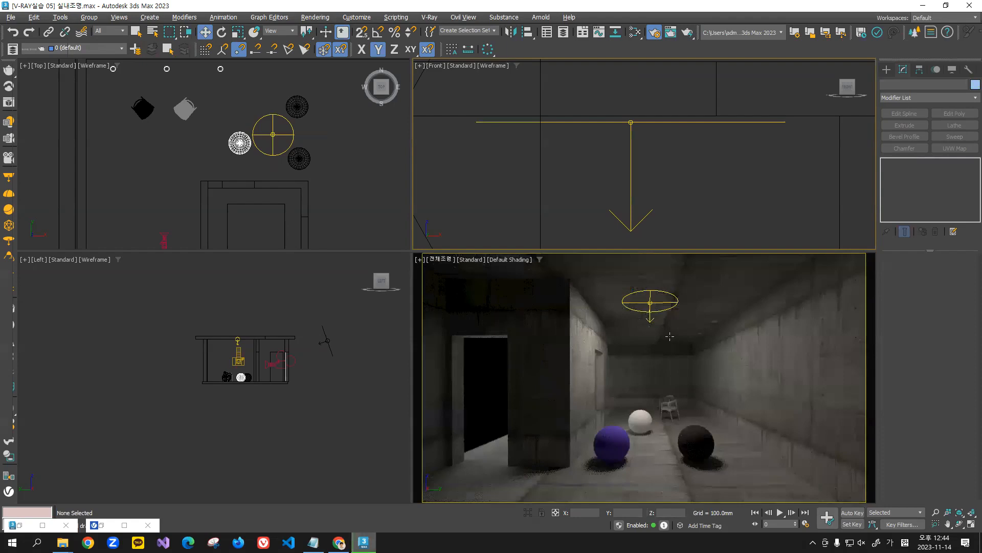
# Step: Set the ceiling disc light's multiplier to 20 and leave nothing selected
pyautogui.click(651, 305)
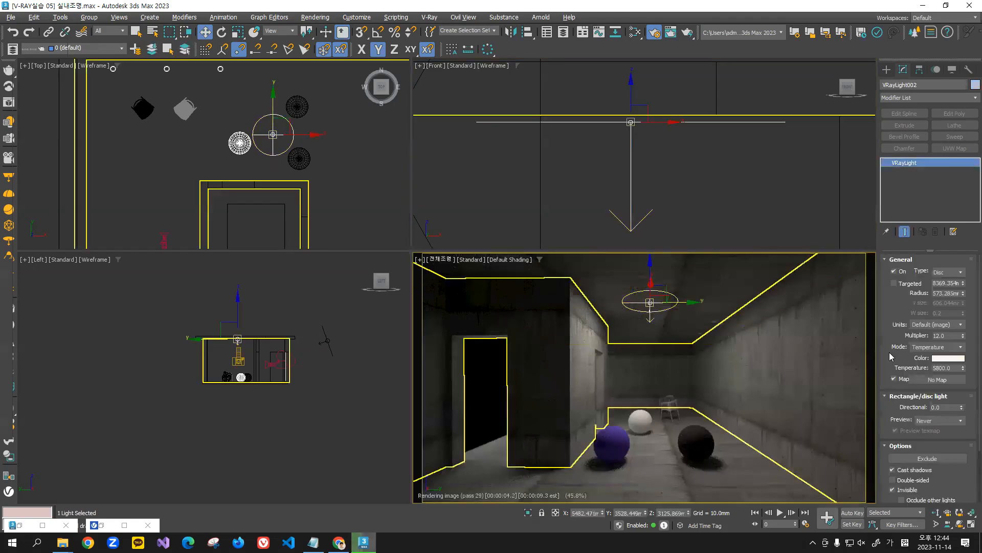
pyautogui.doubleClick(946, 336)
pyautogui.write('20')
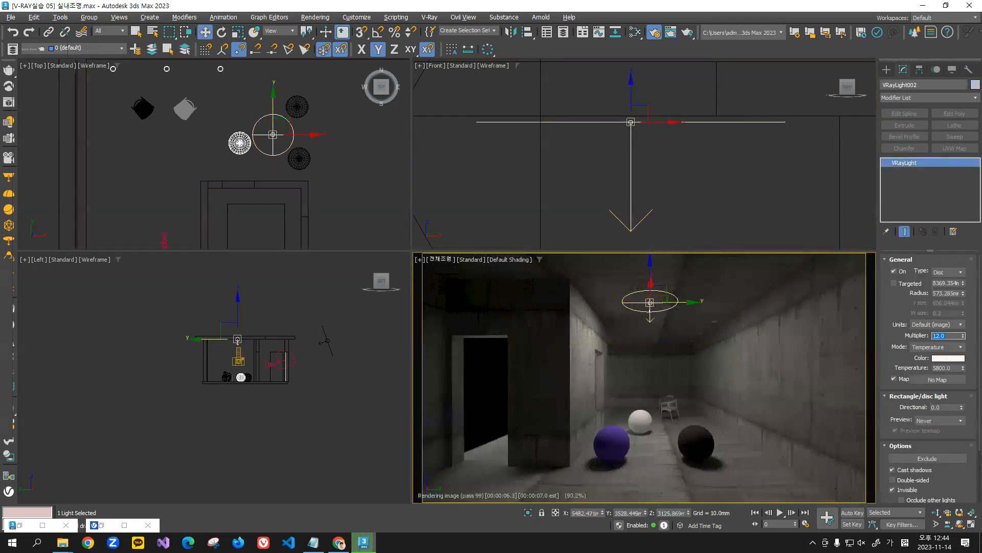
pyautogui.press('Return')
pyautogui.click(757, 168)
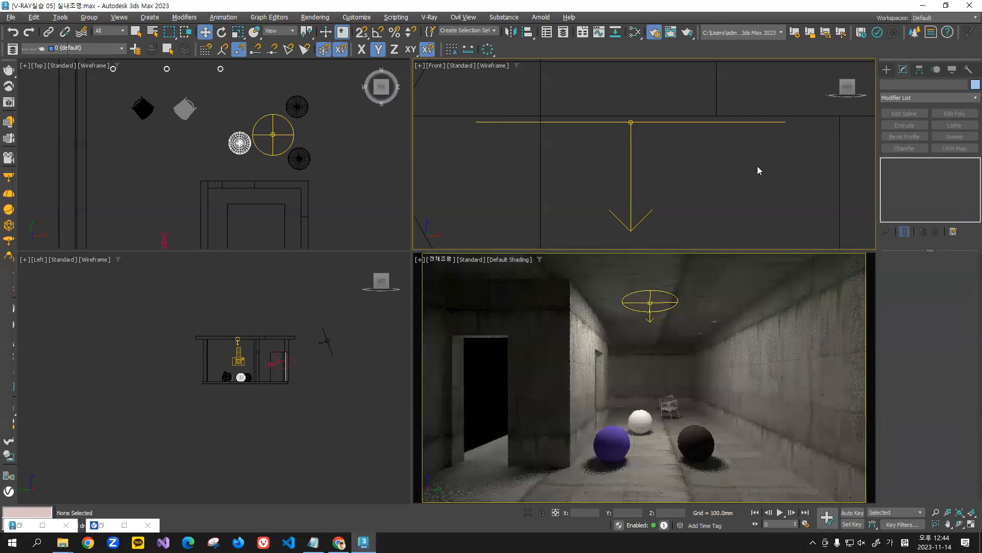
# Step: Shrink the 3ds Max window so the Notepad notes show beside it, and enlarge the camera viewport to fill the window
pyautogui.doubleClick(768, 7)
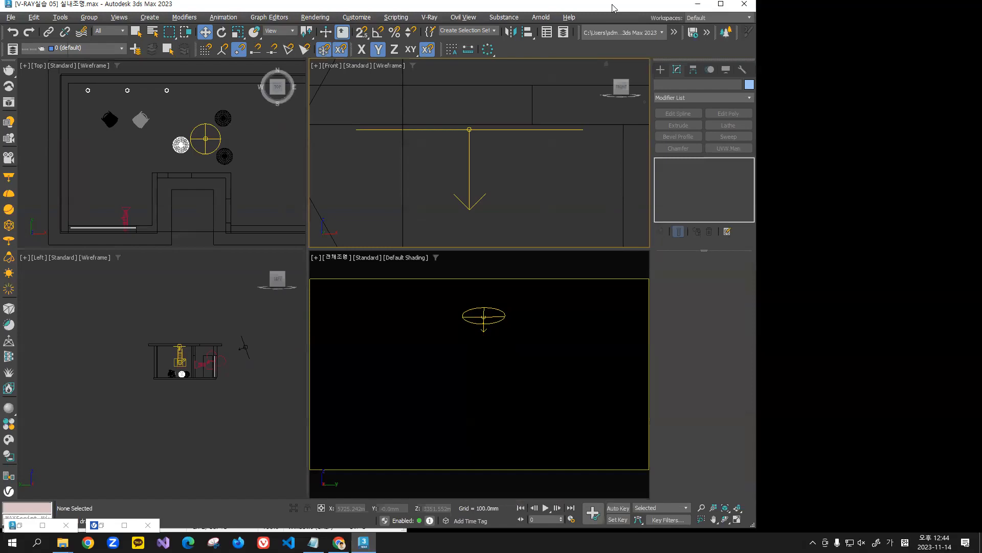
pyautogui.moveTo(614, 8); pyautogui.dragTo(841, 13)
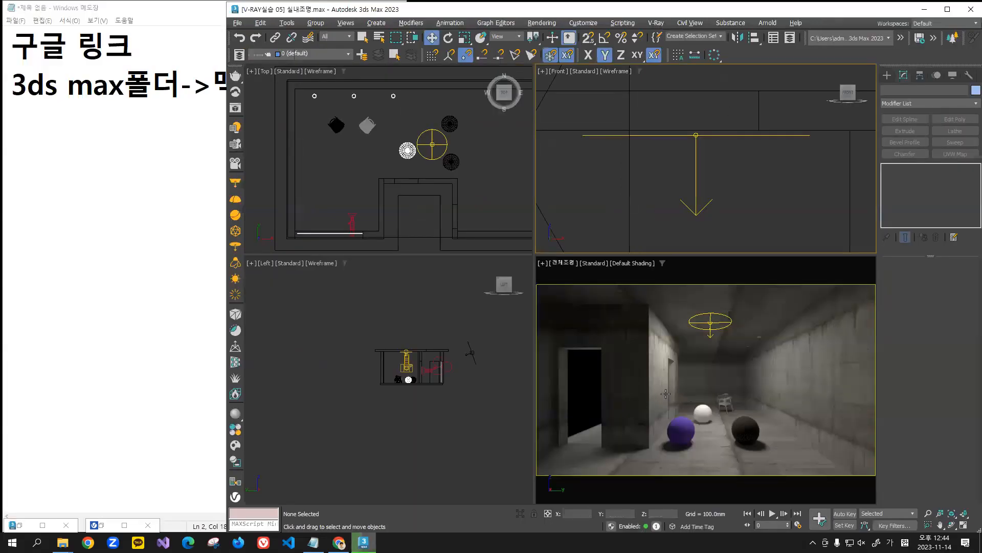
pyautogui.click(706, 390)
pyautogui.hotkey('alt', 'w')
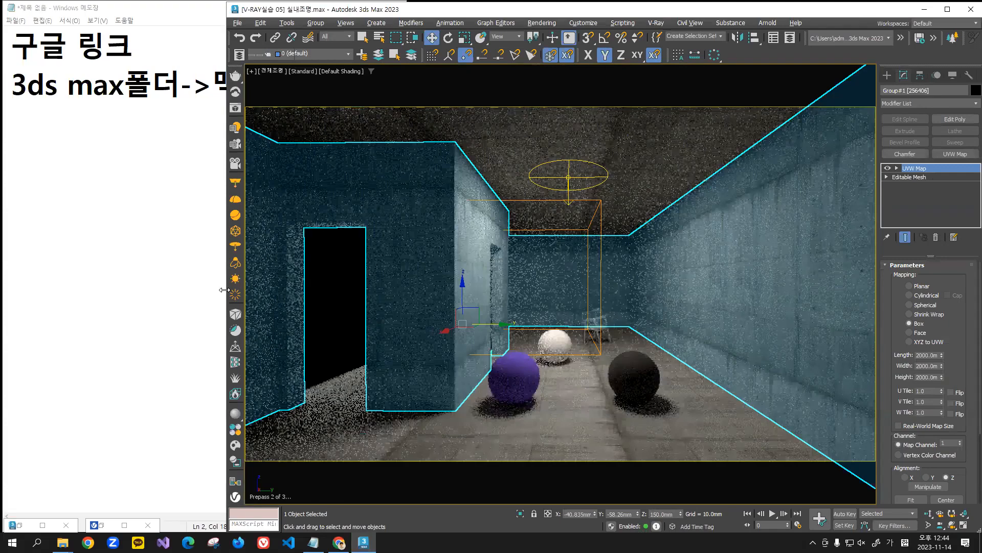
pyautogui.moveTo(224, 290); pyautogui.dragTo(281, 290)
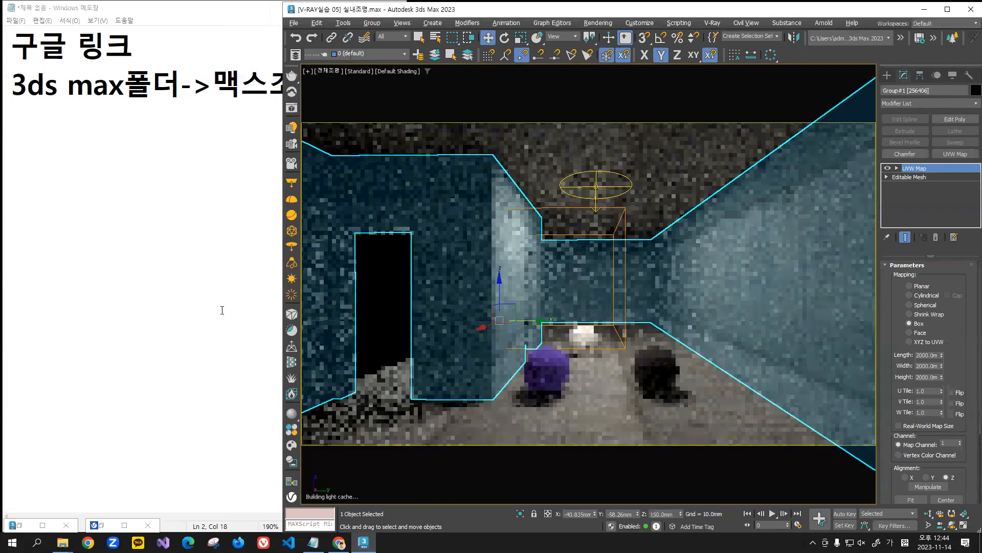
pyautogui.click(222, 309)
pyautogui.click(662, 196)
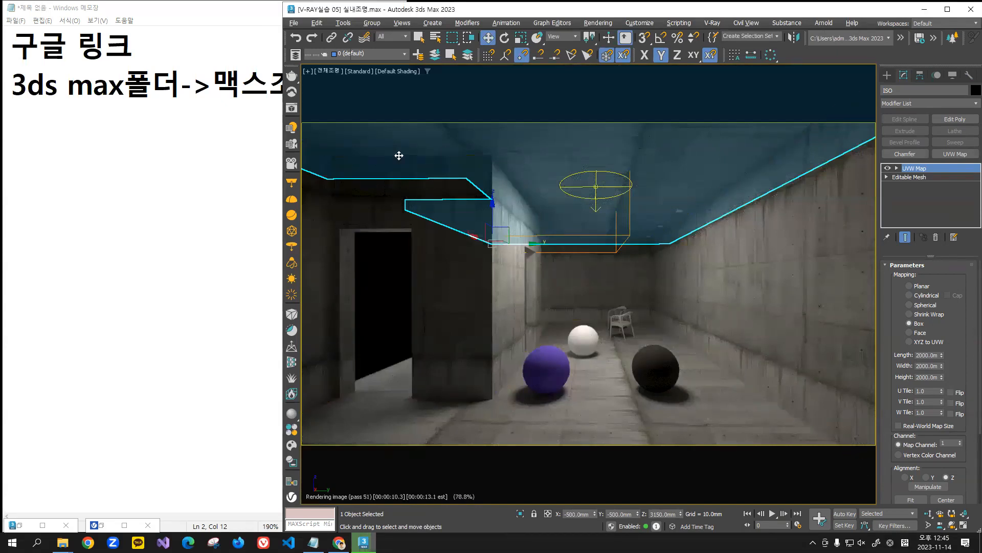
# Step: Switch to Notepad and add the heading 골드 below the existing notes, separated by a blank line
pyautogui.click(158, 202)
pyautogui.press('End')
pyautogui.press('Return')
pyautogui.press('Return')
pyautogui.write('-')
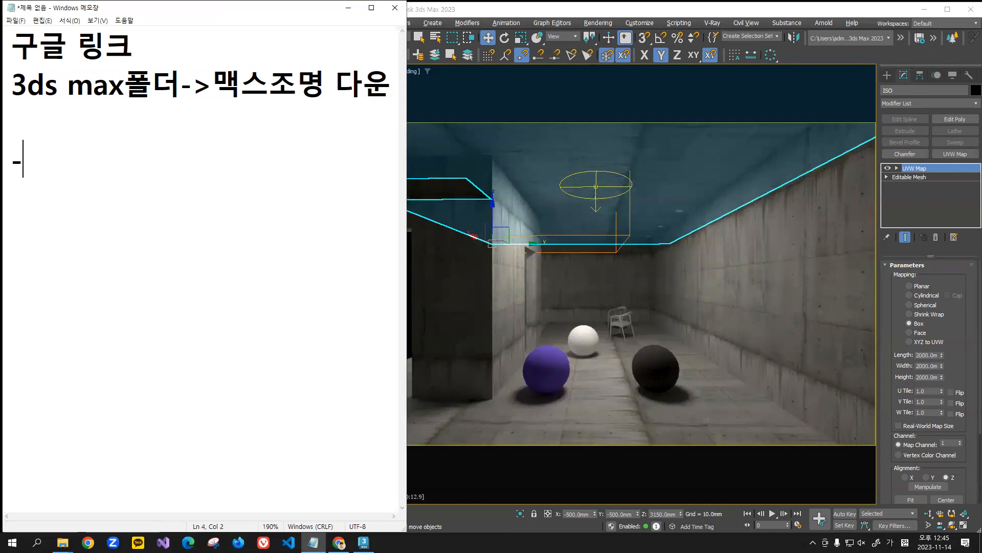
pyautogui.press('BackSpace')
pyautogui.write('골드')
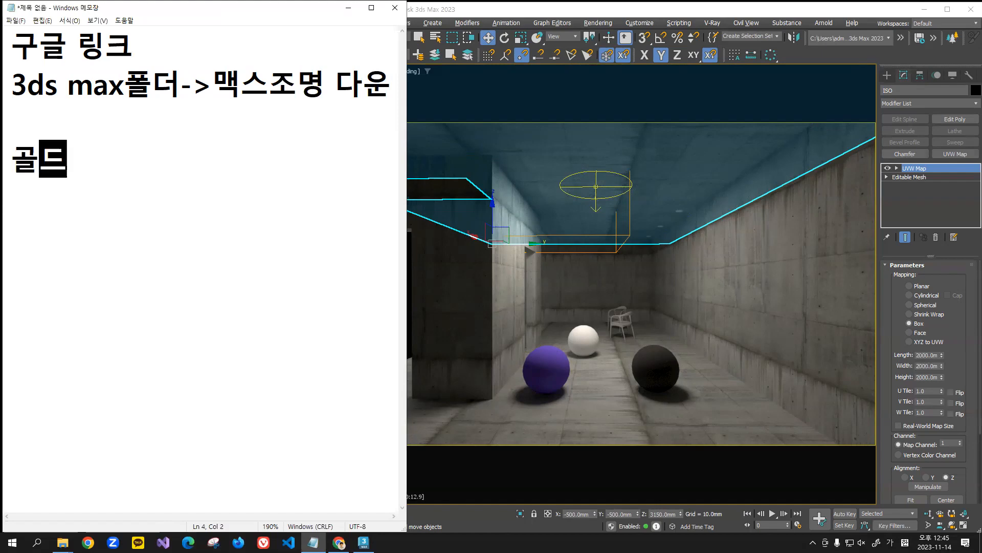
pyautogui.press('Return')
# Step: Add the lines "-기본색: 브라운" and "-반사색: 노랑색" under the 골드 heading
pyautogui.write('1')
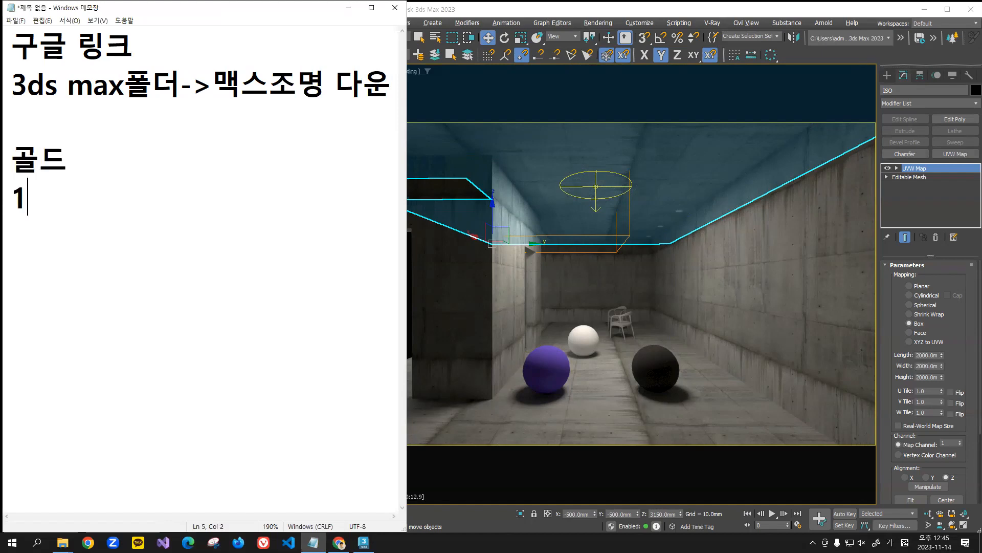
pyautogui.press('BackSpace')
pyautogui.write('ㄱ')
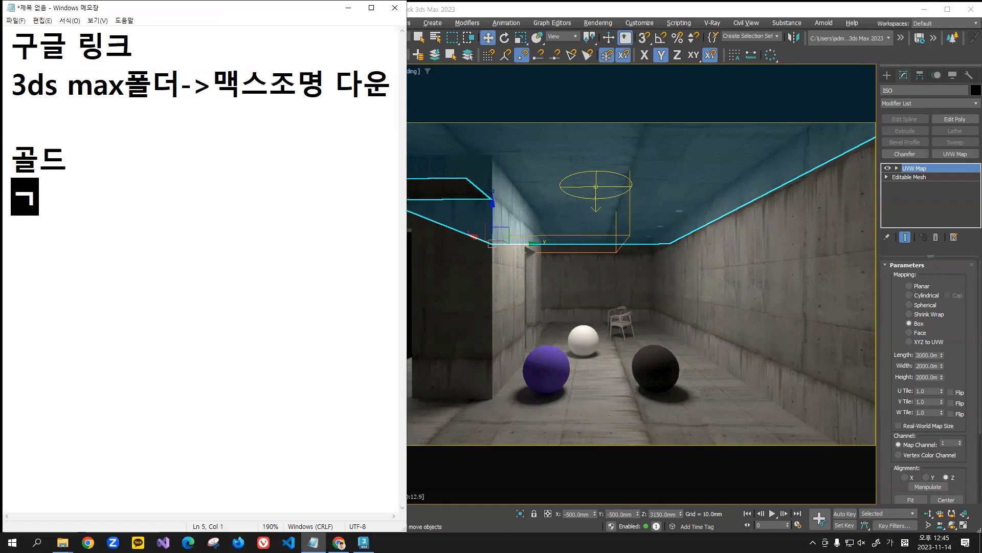
pyautogui.press('BackSpace')
pyautogui.write('-깁')
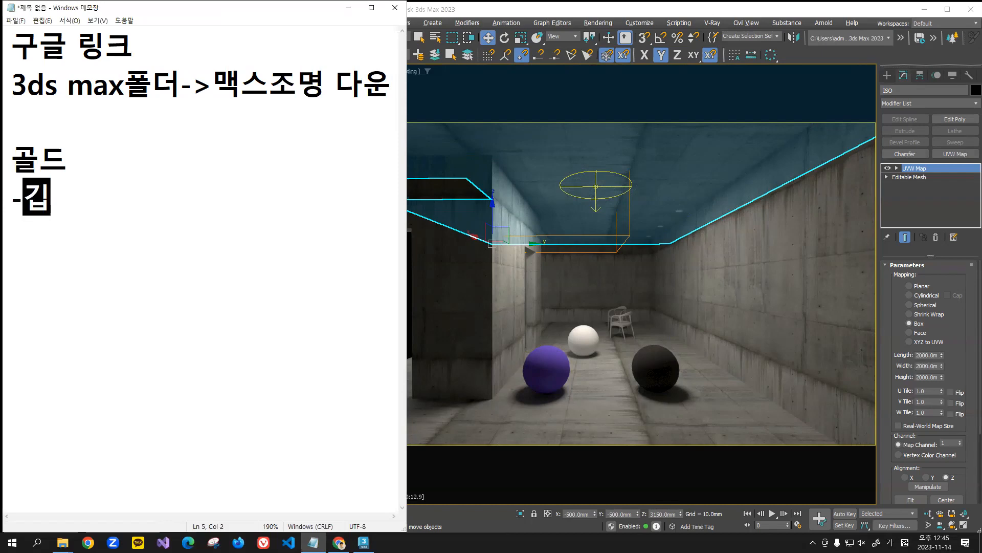
pyautogui.write('본색: 브라운')
pyautogui.press('Return')
pyautogui.write('-반사색: ')
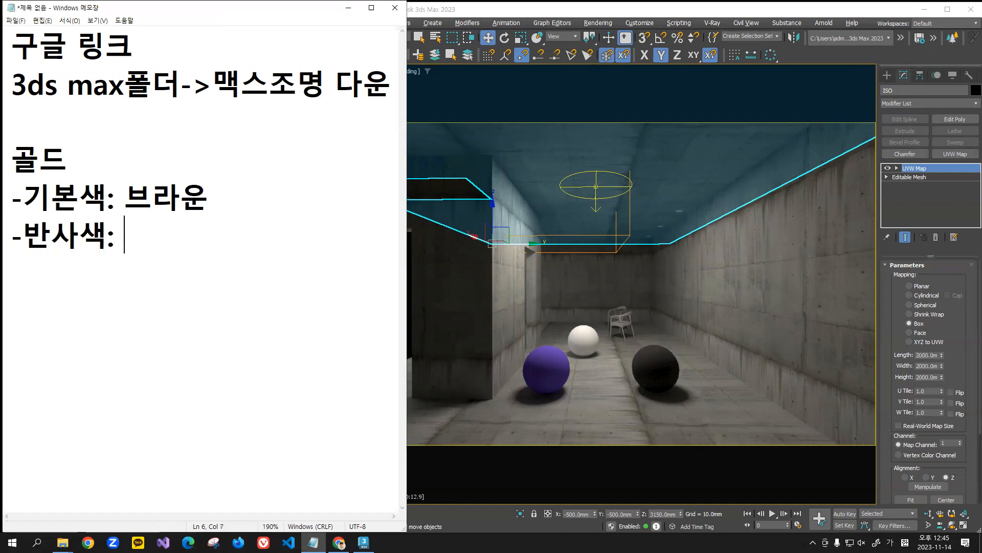
pyautogui.write('노랑색')
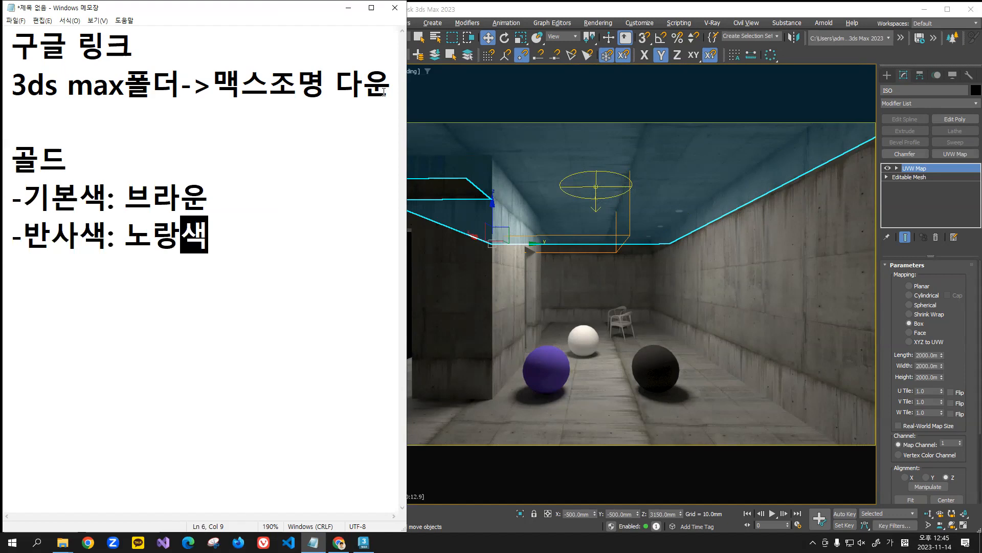
# Step: Add the line "-IOR(반사율):25~35" below the reflection colour line in the gold notes
pyautogui.press('Return')
pyautogui.press('BackSpace')
pyautogui.write('=')
pyautogui.press('Hangul')
pyautogui.write('o')
pyautogui.press('BackSpace')
pyautogui.press('BackSpace')
pyautogui.press('BackSpace')
pyautogui.write('-')
pyautogui.press('BackSpace')
pyautogui.press('Return')
pyautogui.write('-')
pyautogui.press('Hangul')
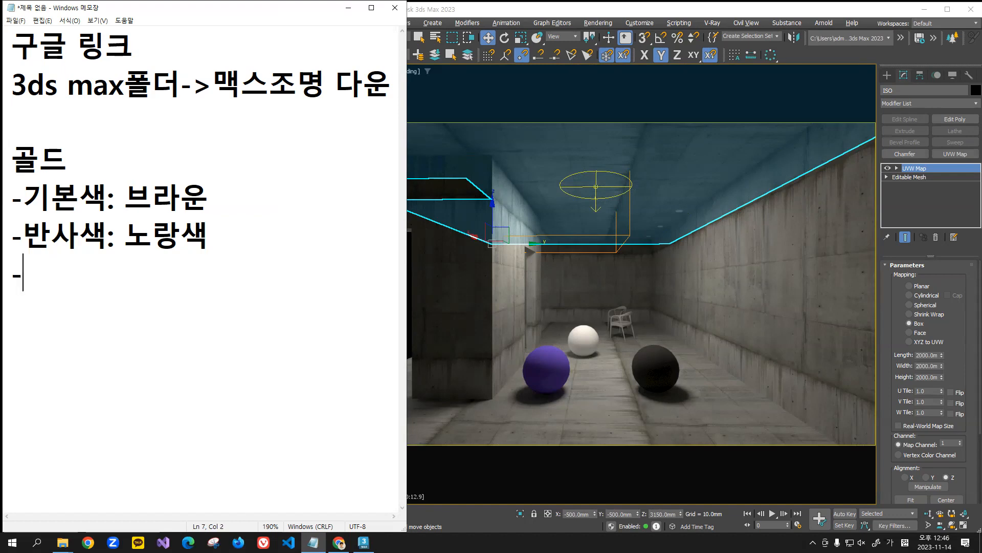
pyautogui.press('Hangul')
pyautogui.write('ior')
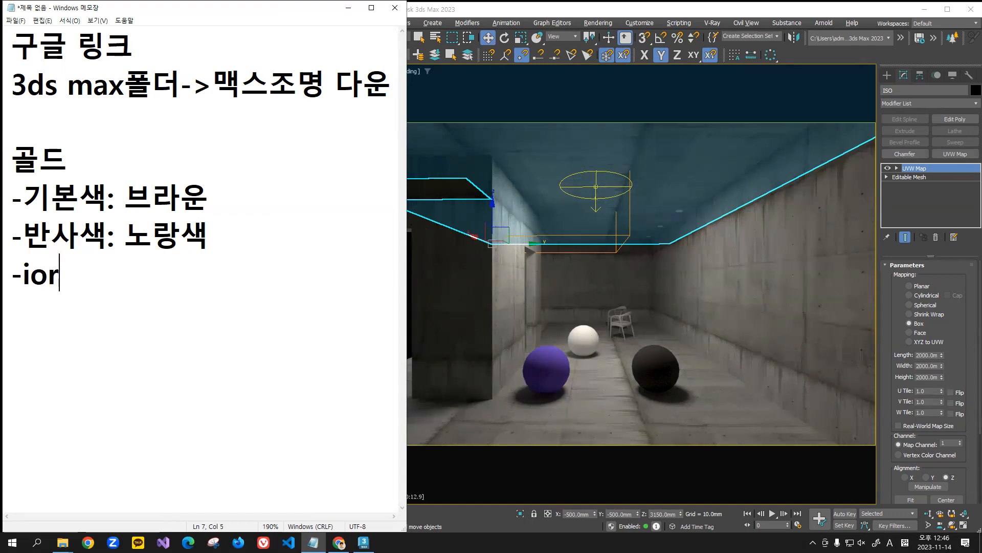
pyautogui.press('BackSpace')
pyautogui.press('BackSpace')
pyautogui.press('BackSpace')
pyautogui.write('IOR(')
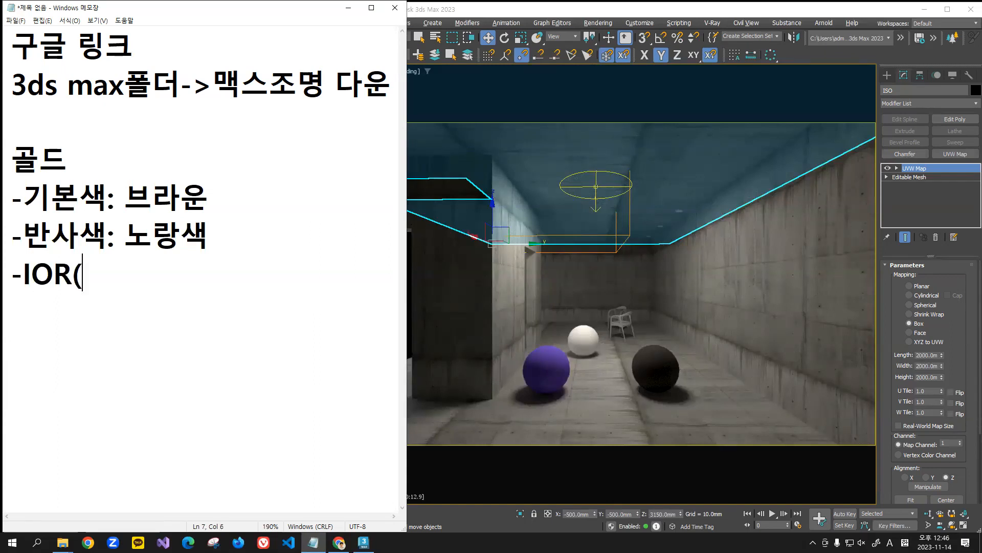
pyautogui.press('Hangul')
pyautogui.write('반사율')
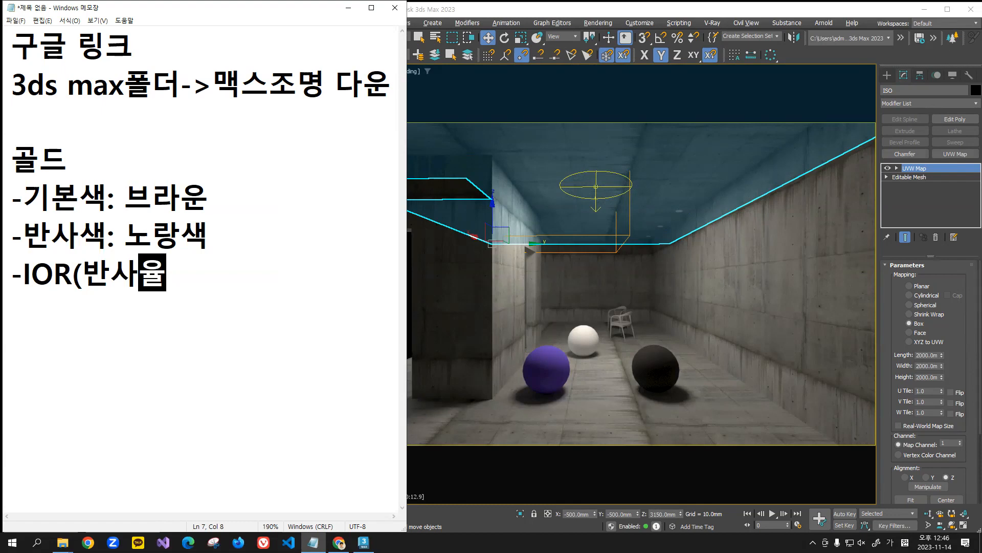
pyautogui.write('):25')
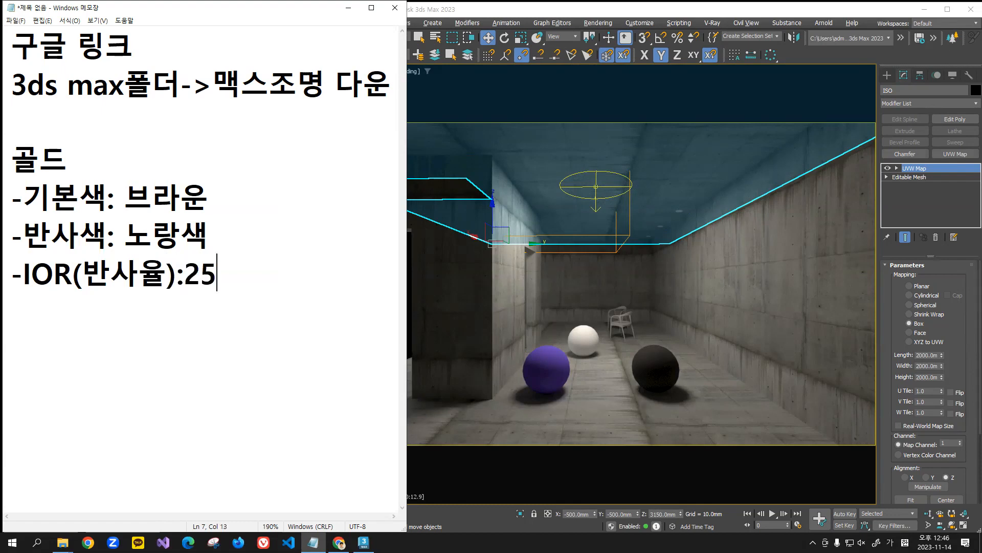
pyautogui.write('~35')
pyautogui.press('Return')
pyautogui.write('-')
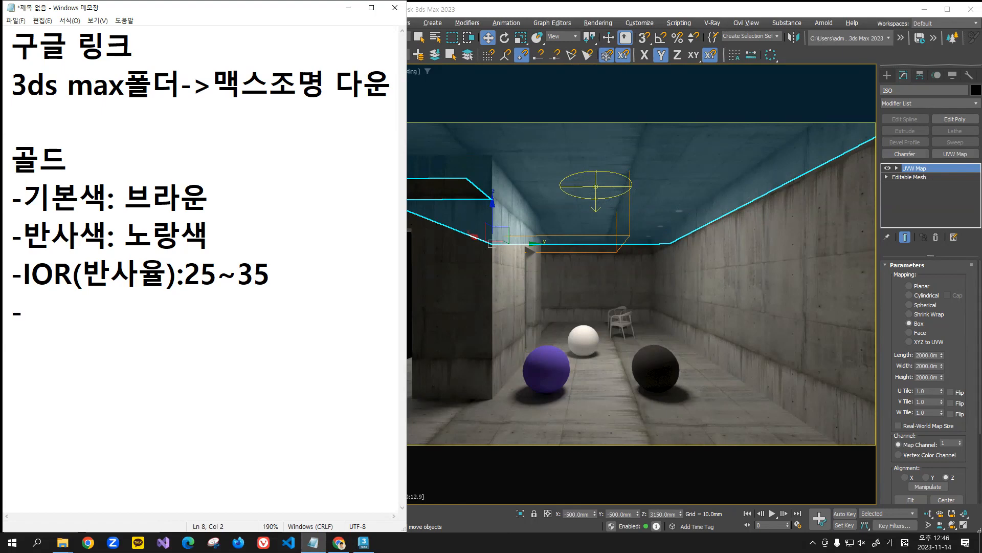
pyautogui.press('BackSpace')
pyautogui.press('BackSpace')
# Step: Switch to 3ds Max, narrow its window slightly beside the notes, and select the room's concrete walls
pyautogui.click(529, 9)
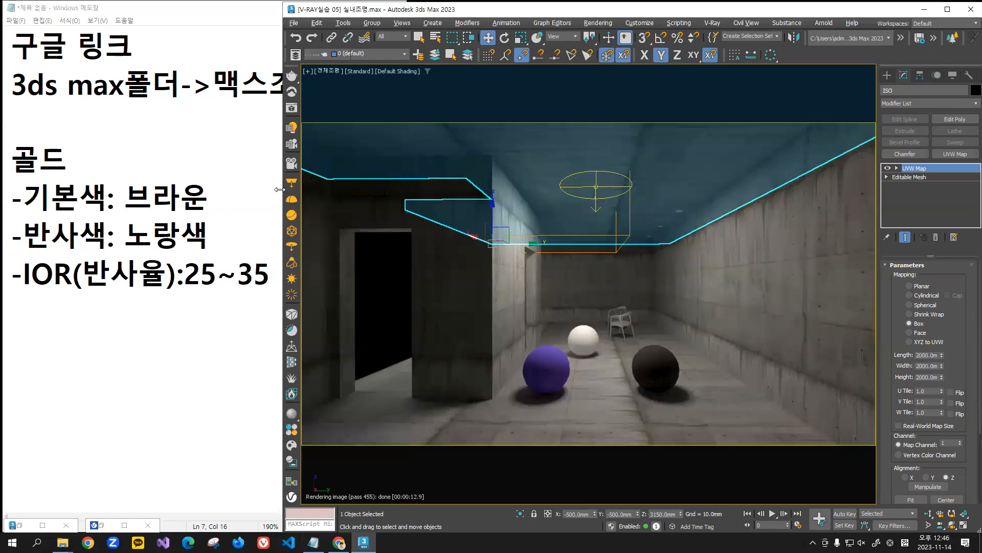
pyautogui.moveTo(280, 189); pyautogui.dragTo(284, 189)
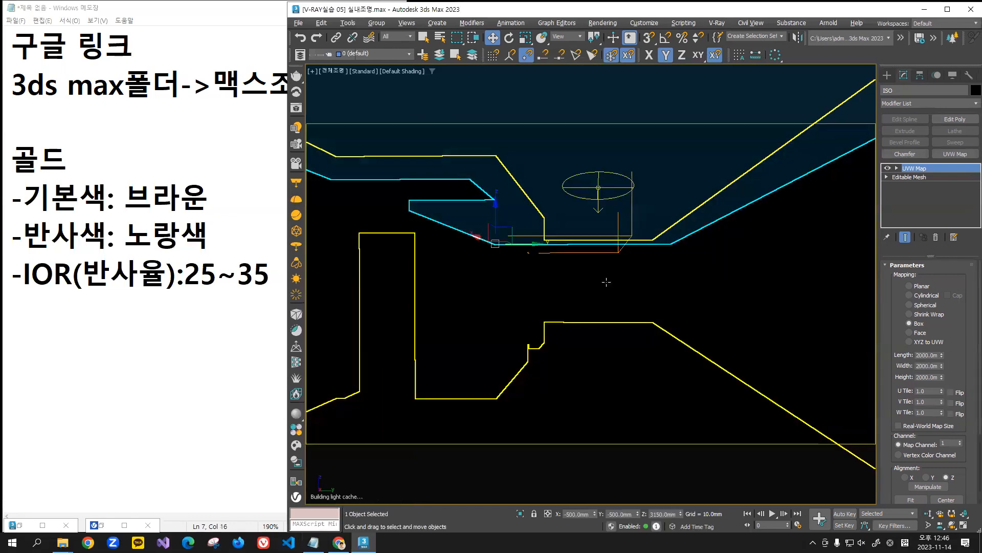
pyautogui.click(607, 281)
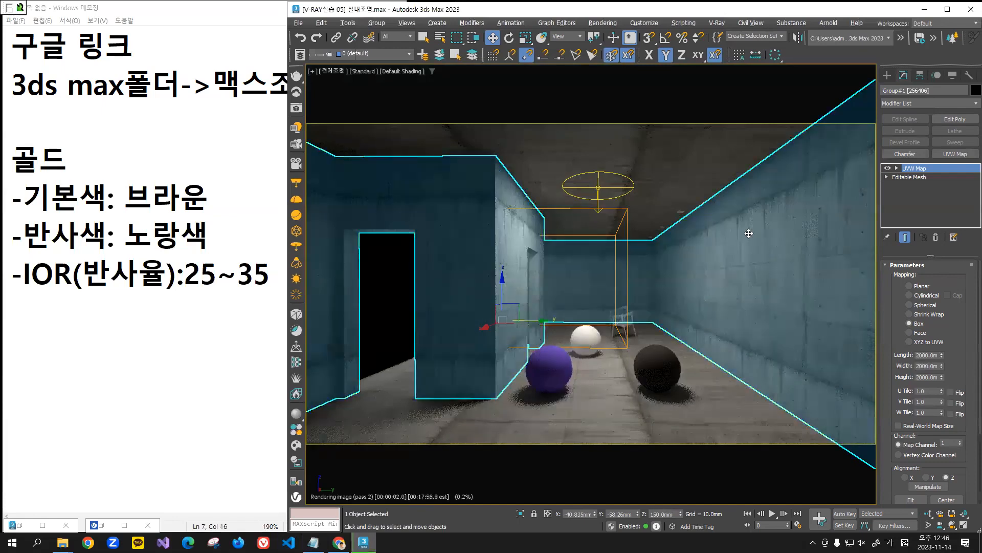
# Step: Open the Slate Material Editor and show the parameters of the 거울 VRayMtl material
pyautogui.press('m')
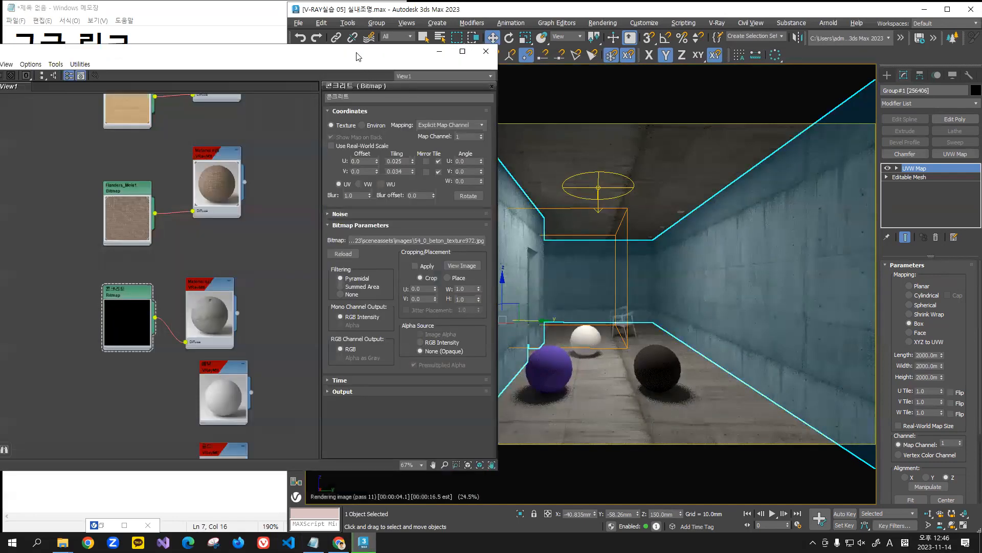
pyautogui.scroll(-3, 688, 328)
pyautogui.scroll(8, 685, 373)
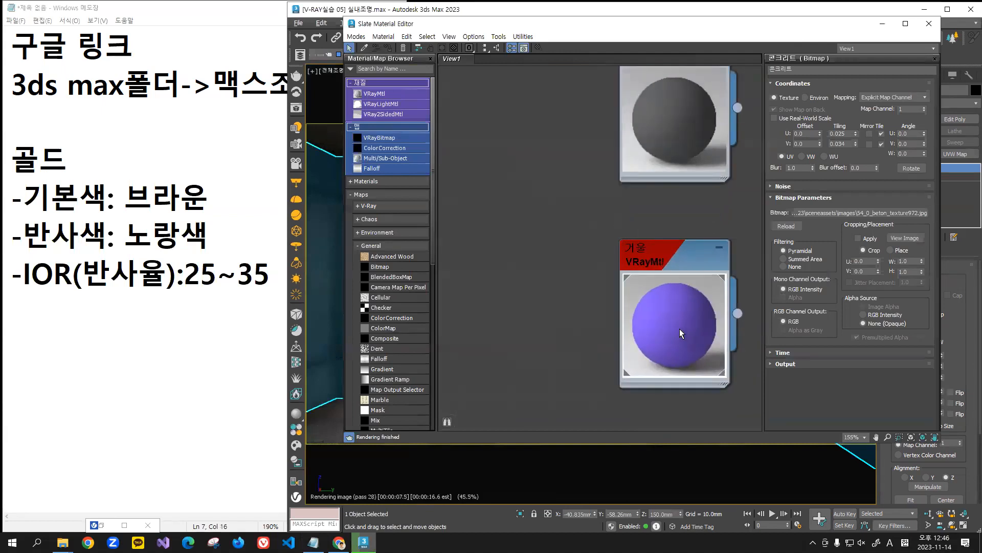
pyautogui.doubleClick(654, 274)
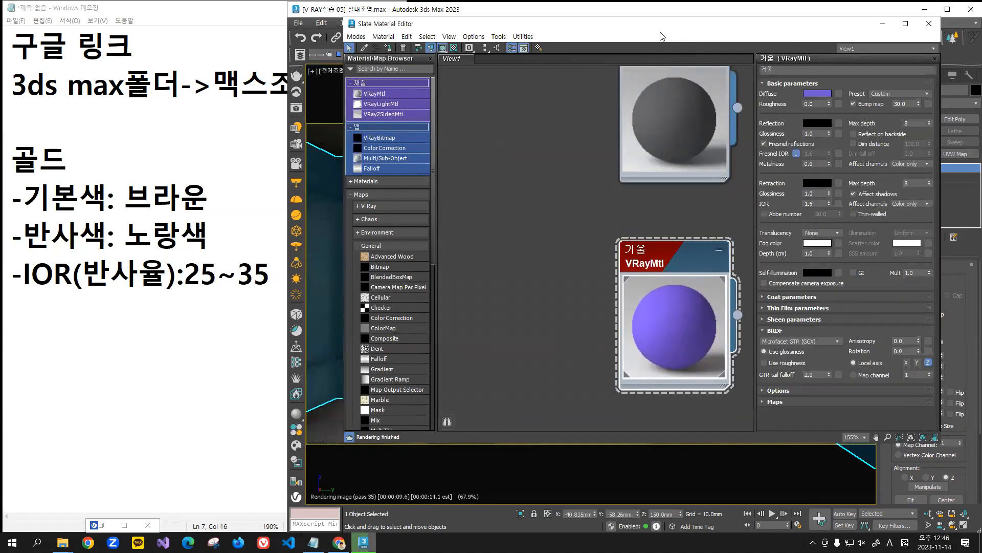
# Step: Place the material editor window beside the notes and arrange the 거울 node centrally in its view
pyautogui.moveTo(663, 36); pyautogui.dragTo(638, 34)
pyautogui.moveTo(603, 249); pyautogui.dragTo(506, 234)
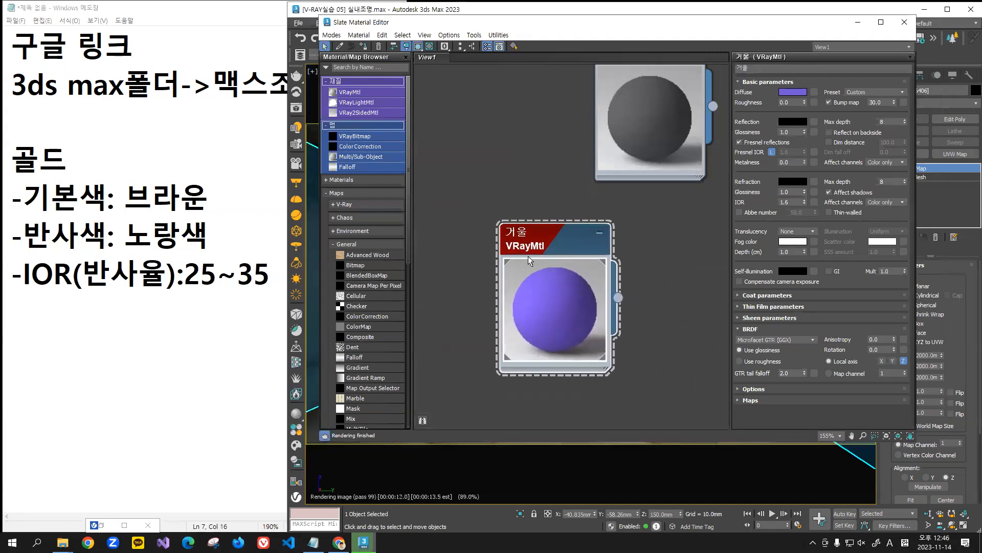
pyautogui.moveTo(612, 204)
pyautogui.mouseDown(button='middle')
pyautogui.moveTo(594, 302)
pyautogui.moveTo(612, 213)
pyautogui.mouseUp(button='middle')
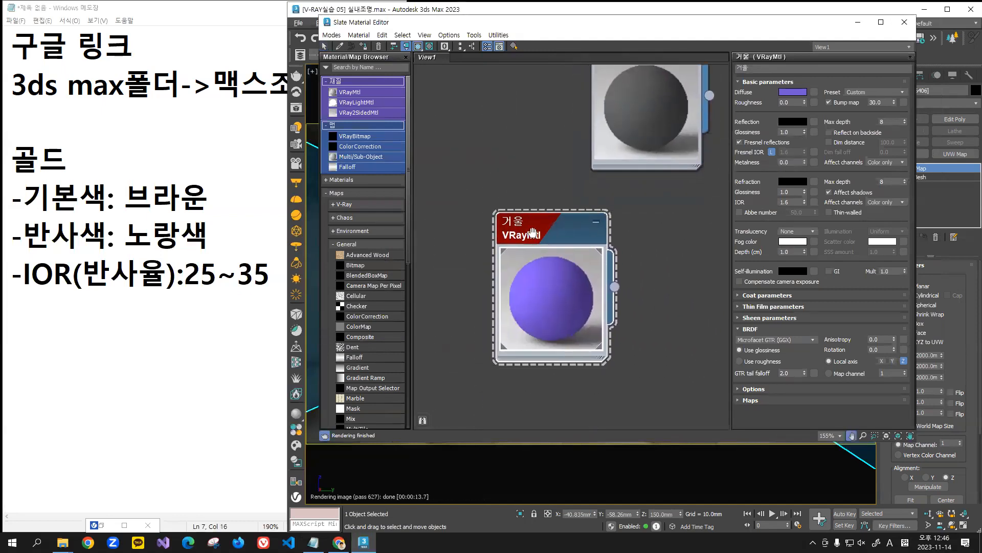
pyautogui.moveTo(510, 239); pyautogui.dragTo(519, 209, button='middle')
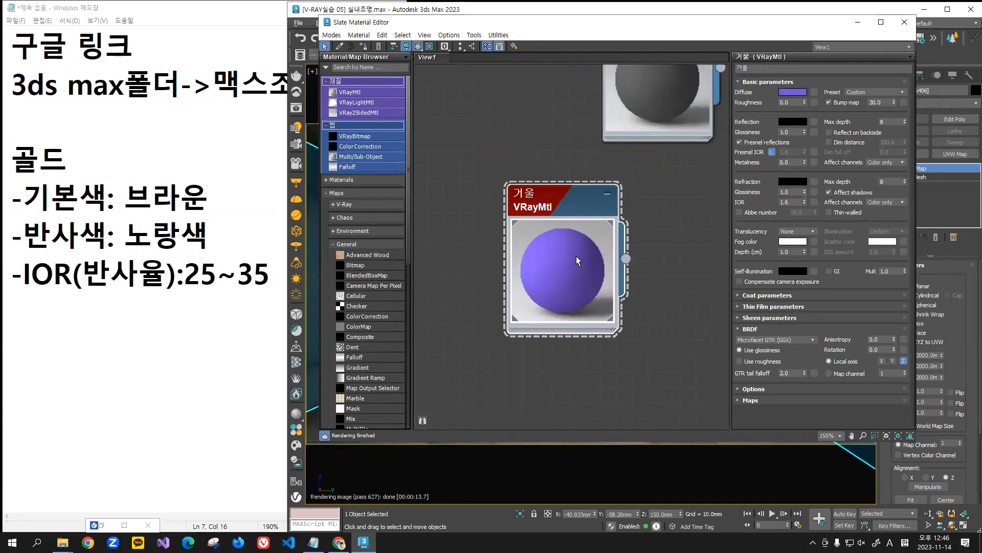
pyautogui.moveTo(628, 216); pyautogui.dragTo(601, 215, button='middle')
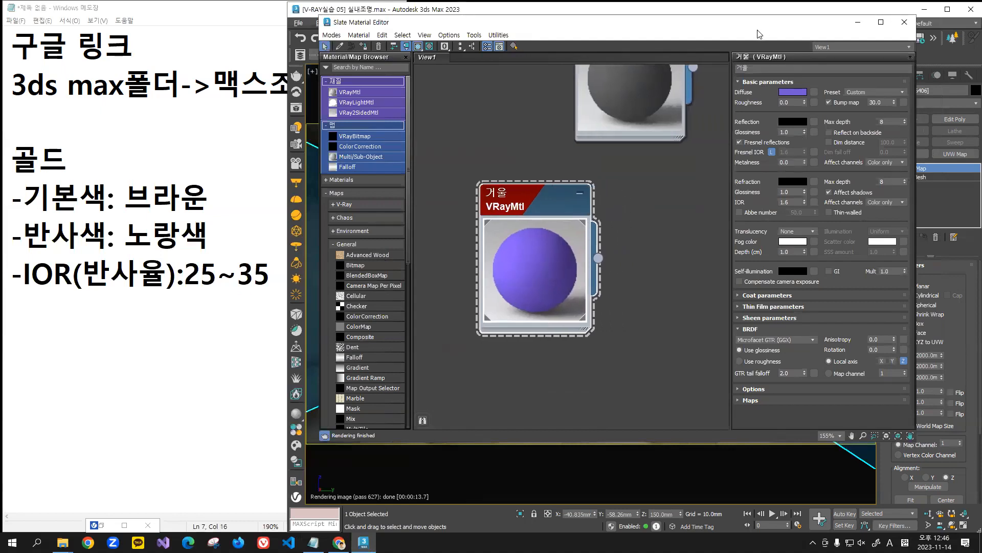
pyautogui.moveTo(763, 28); pyautogui.dragTo(735, 36)
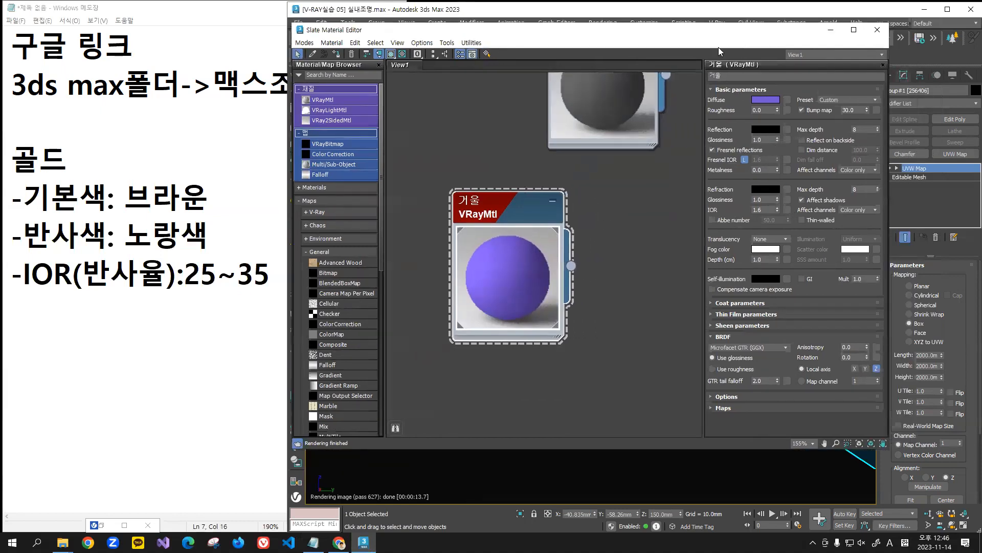
# Step: Set the 거울 material's Diffuse colour to a brown with hue 19, saturation 223 and value 63
pyautogui.click(766, 100)
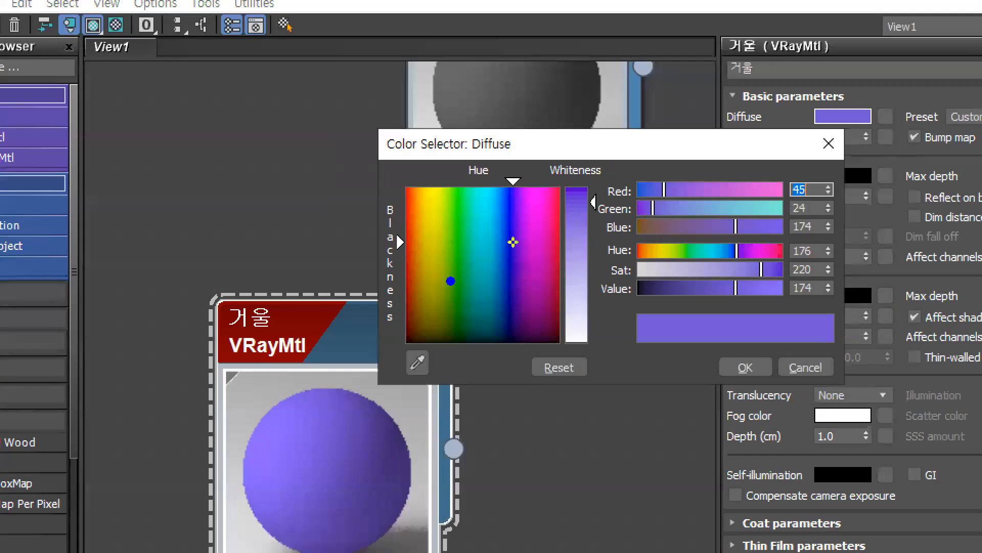
pyautogui.moveTo(449, 256)
pyautogui.mouseDown()
pyautogui.moveTo(356, 227)
pyautogui.moveTo(463, 219)
pyautogui.mouseUp()
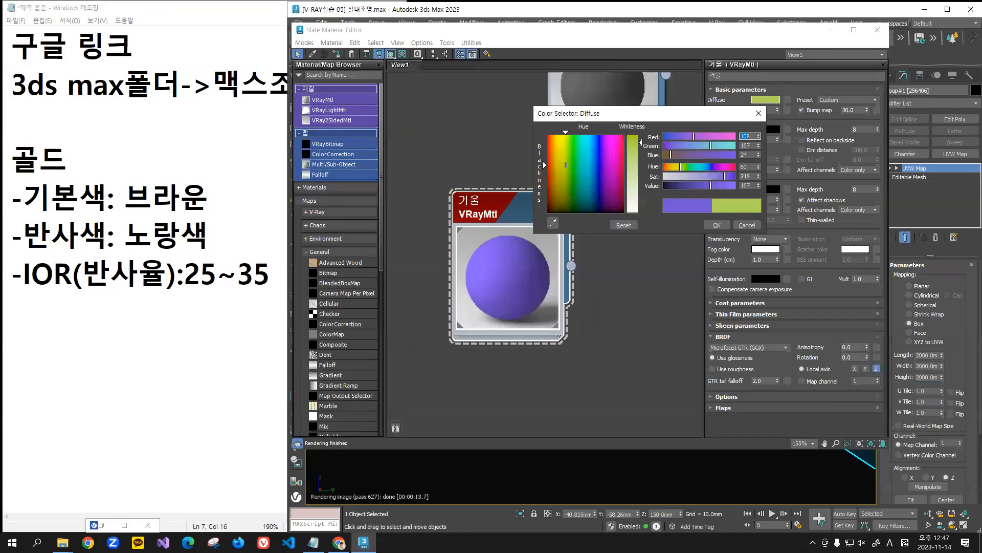
pyautogui.moveTo(545, 144); pyautogui.dragTo(552, 199)
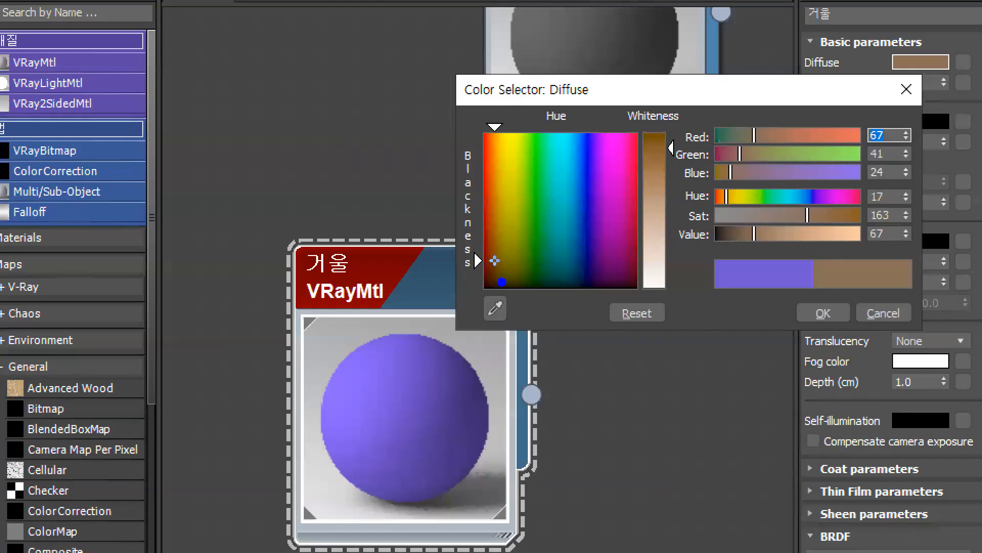
pyautogui.moveTo(502, 282)
pyautogui.mouseDown()
pyautogui.moveTo(511, 226)
pyautogui.moveTo(517, 270)
pyautogui.moveTo(508, 280)
pyautogui.mouseUp()
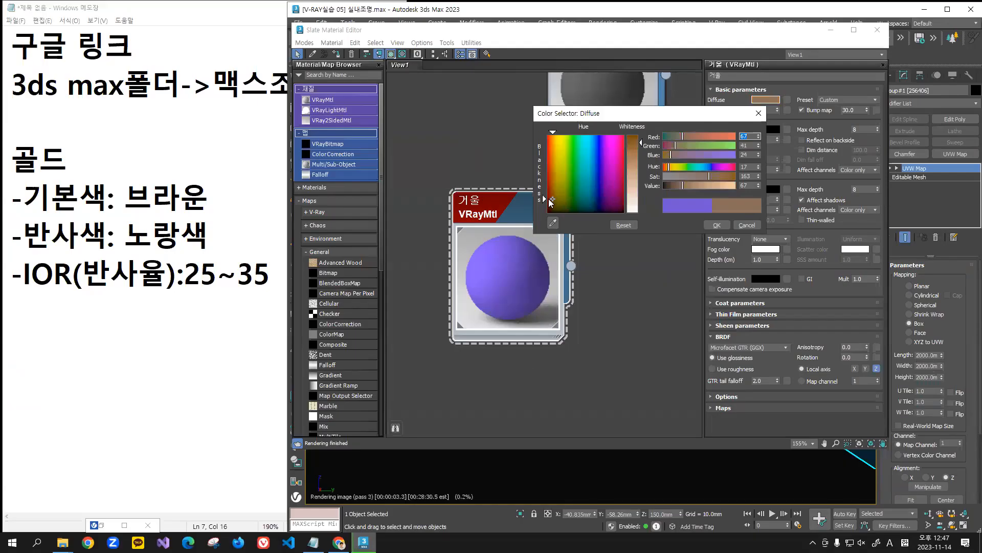
pyautogui.moveTo(553, 199); pyautogui.dragTo(552, 198)
pyautogui.moveTo(685, 188); pyautogui.dragTo(675, 186)
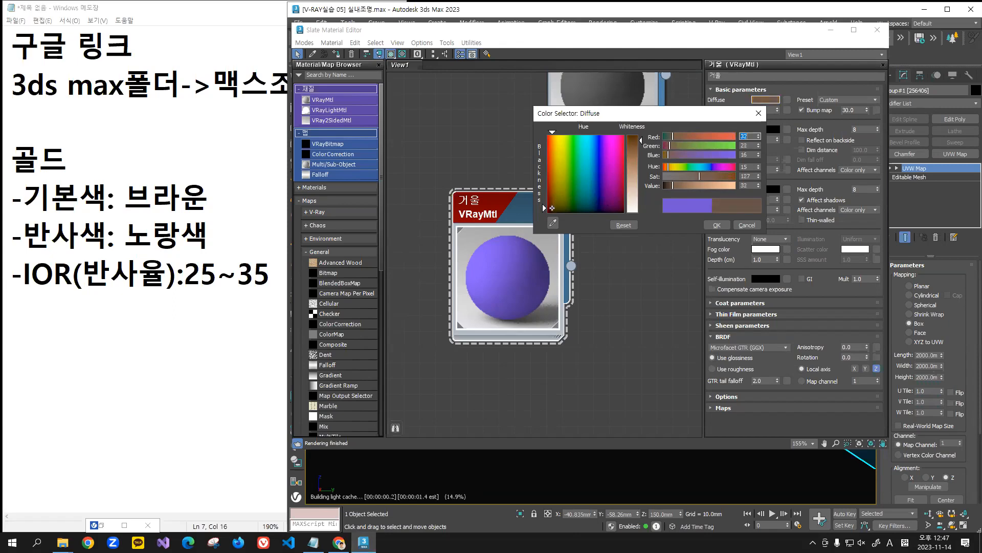
pyautogui.moveTo(675, 185); pyautogui.dragTo(679, 185)
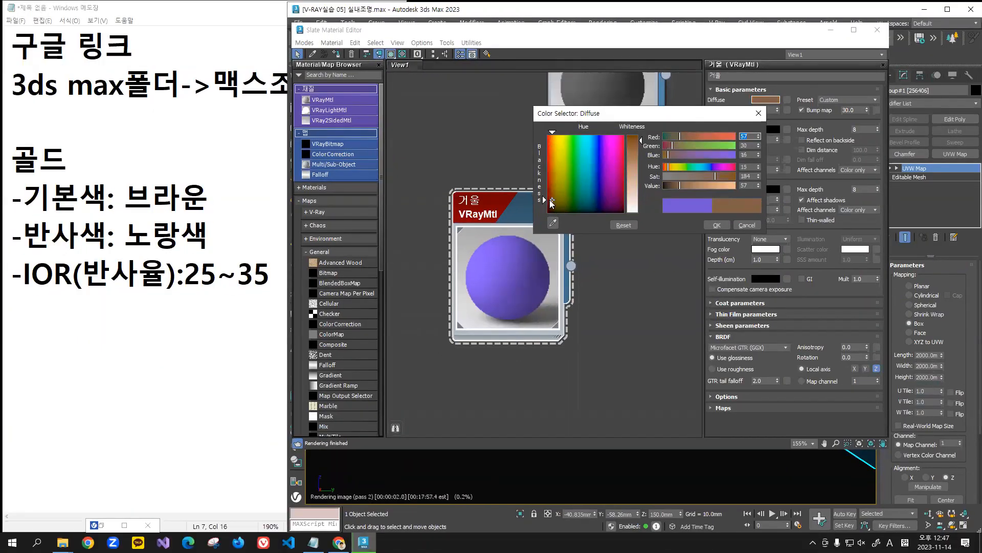
pyautogui.moveTo(551, 203); pyautogui.dragTo(553, 199)
pyautogui.moveTo(716, 176); pyautogui.dragTo(722, 175)
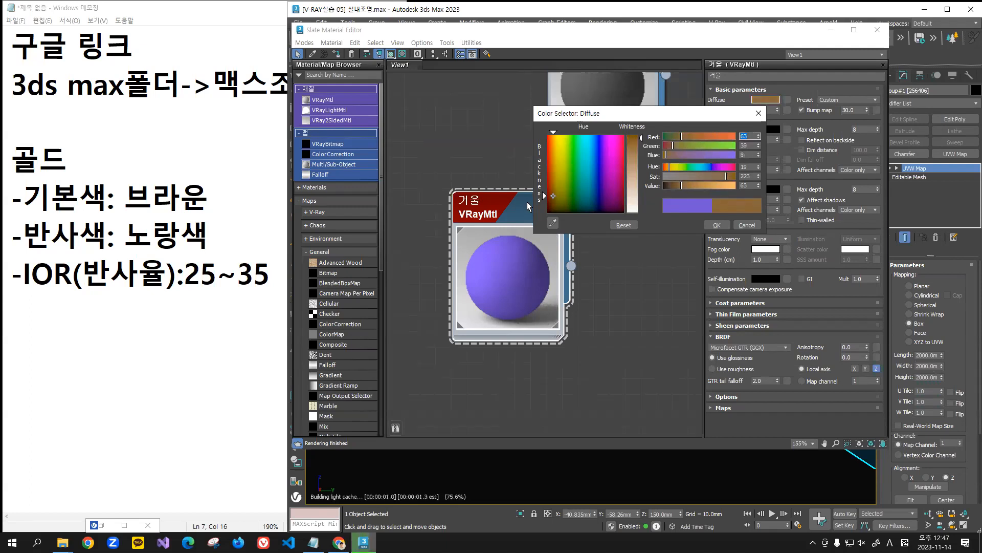
pyautogui.click(730, 225)
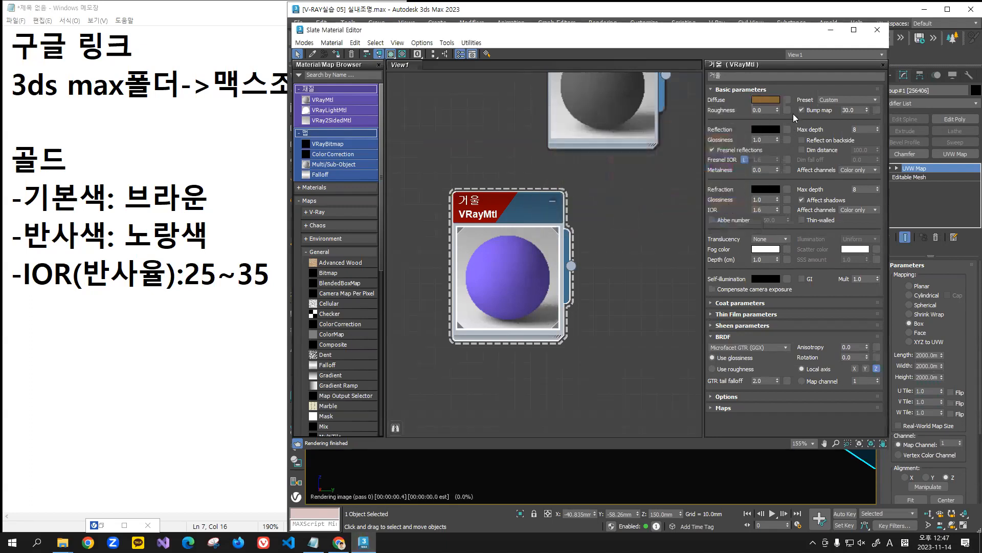
# Step: Darken the 거울 material's brown Diffuse colour to a value of 55
pyautogui.click(765, 100)
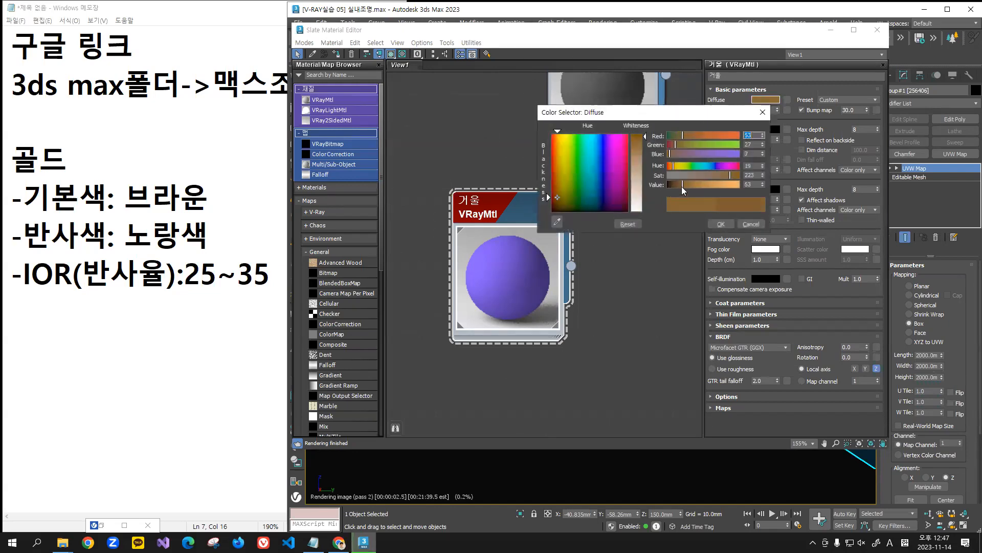
pyautogui.moveTo(682, 187); pyautogui.dragTo(683, 187)
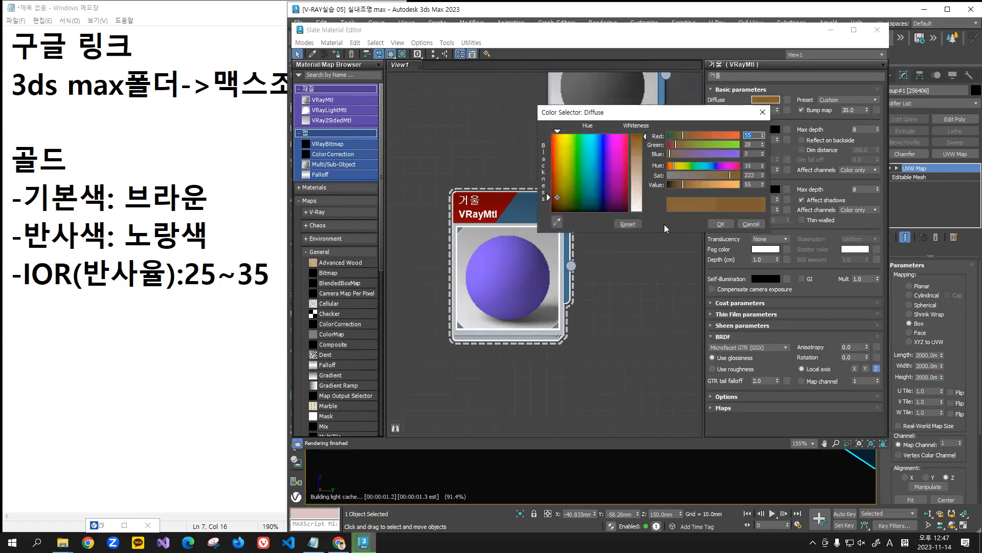
pyautogui.click(721, 225)
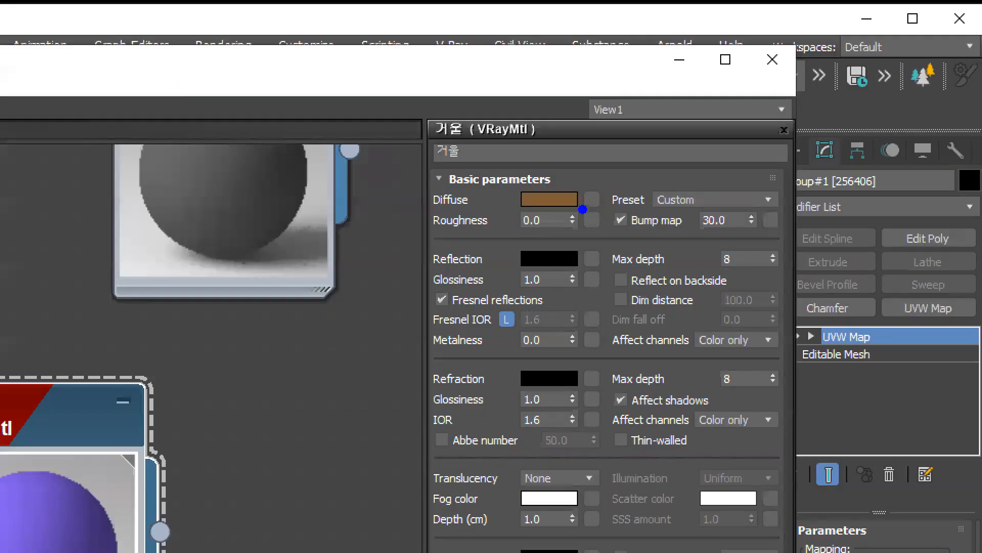
pyautogui.moveTo(582, 209)
pyautogui.mouseDown()
pyautogui.moveTo(648, 198)
pyautogui.moveTo(588, 224)
pyautogui.mouseUp()
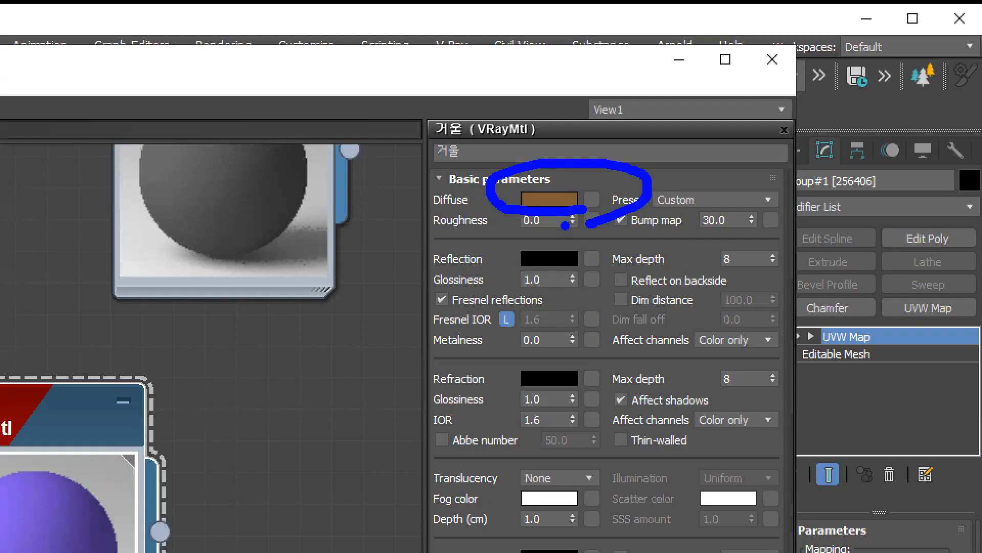
pyautogui.press('Escape')
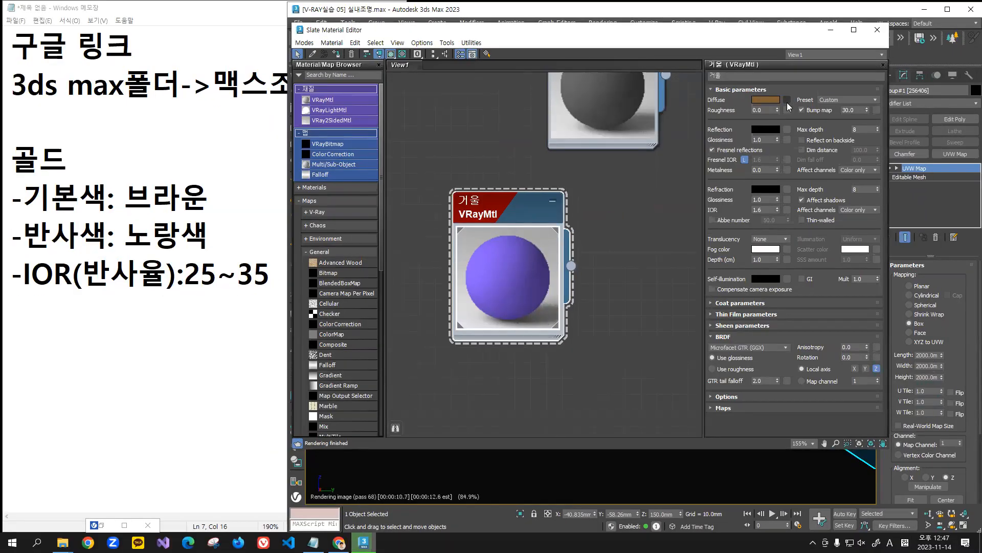
pyautogui.hotkey('ctrl', '1')
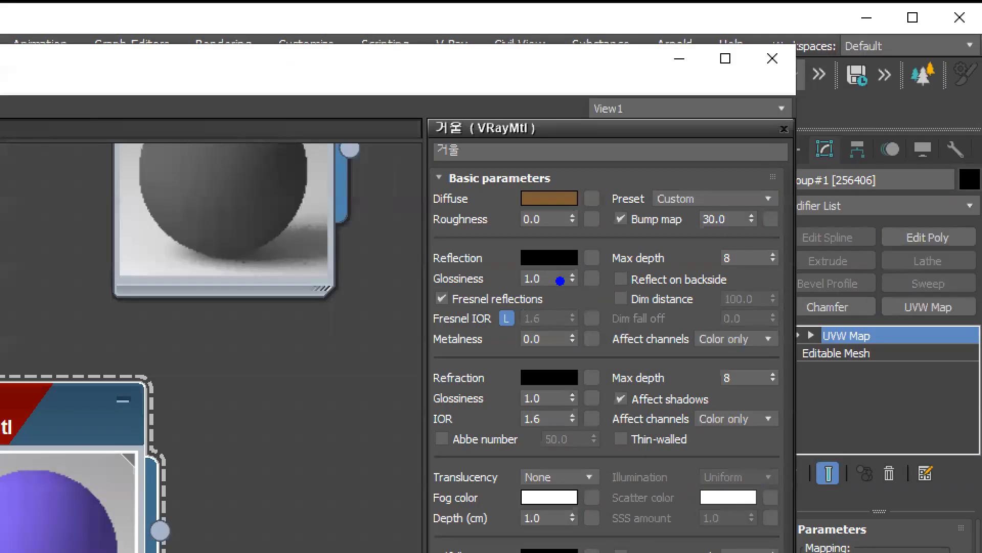
pyautogui.moveTo(719, 186)
pyautogui.mouseDown()
pyautogui.moveTo(675, 163)
pyautogui.moveTo(727, 164)
pyautogui.mouseUp()
pyautogui.moveTo(598, 241)
pyautogui.mouseDown()
pyautogui.moveTo(598, 269)
pyautogui.moveTo(586, 279)
pyautogui.moveTo(574, 267)
pyautogui.mouseUp()
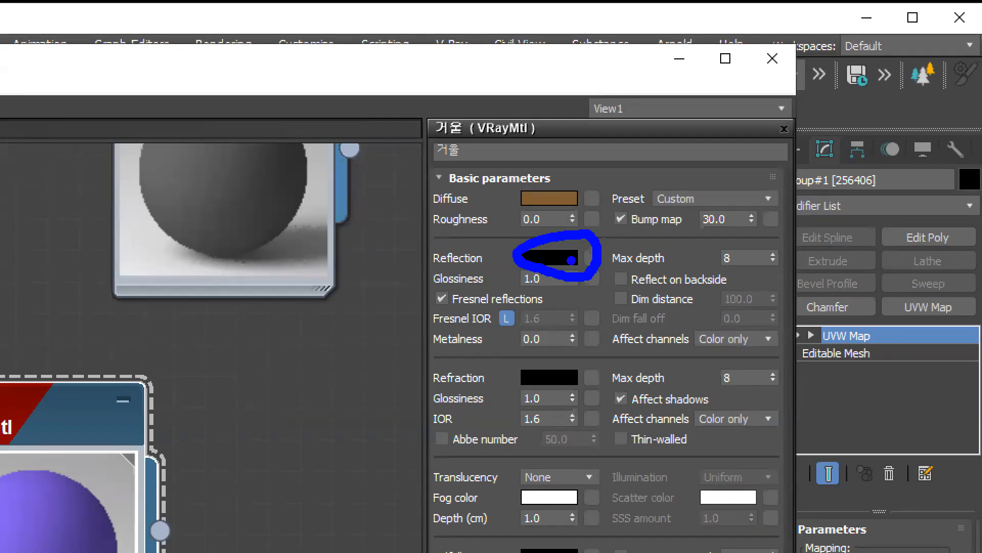
pyautogui.press('Escape')
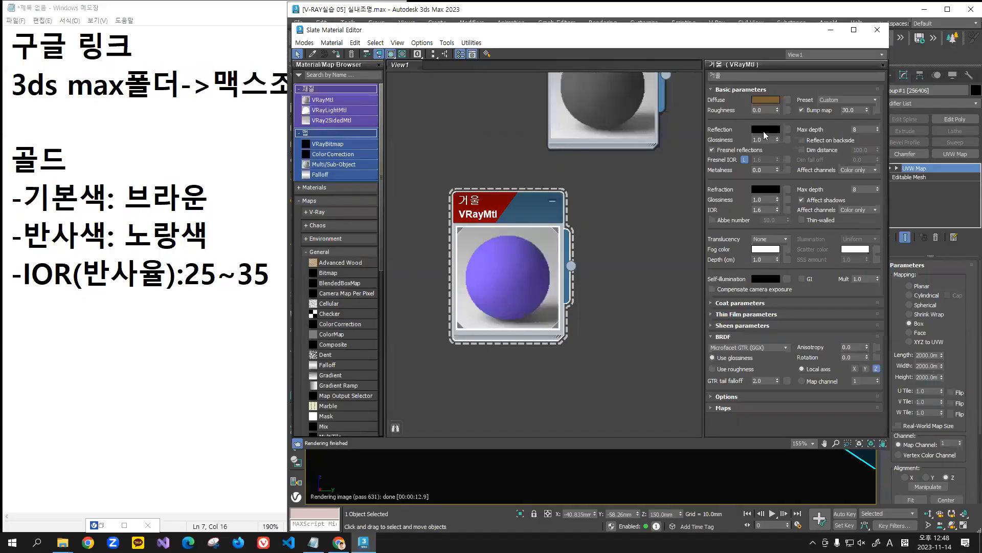
# Step: Set the 거울 material's Reflection colour to a bright yellow with hue 29 and value 255
pyautogui.click(766, 129)
pyautogui.moveTo(567, 178); pyautogui.dragTo(553, 165)
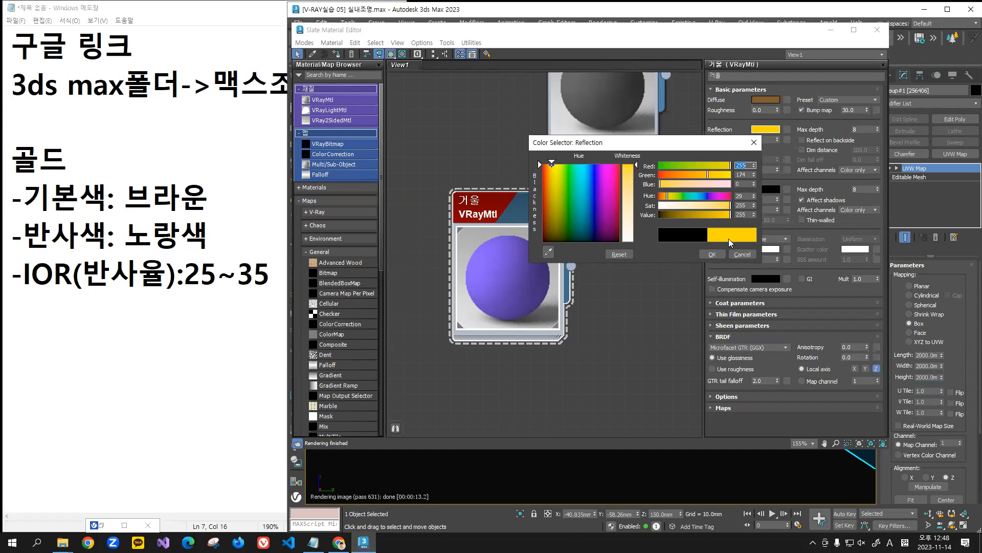
pyautogui.moveTo(637, 164); pyautogui.dragTo(636, 170)
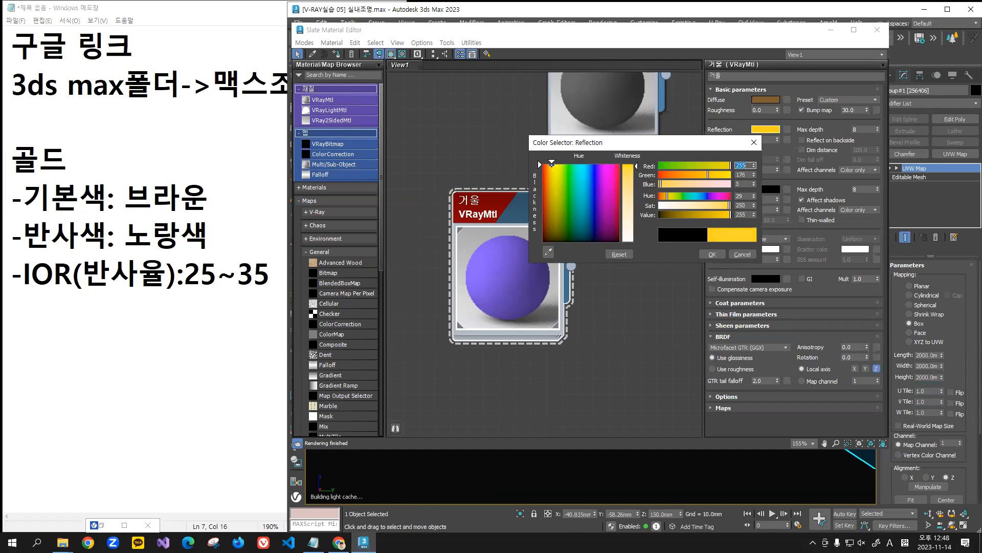
pyautogui.click(734, 251)
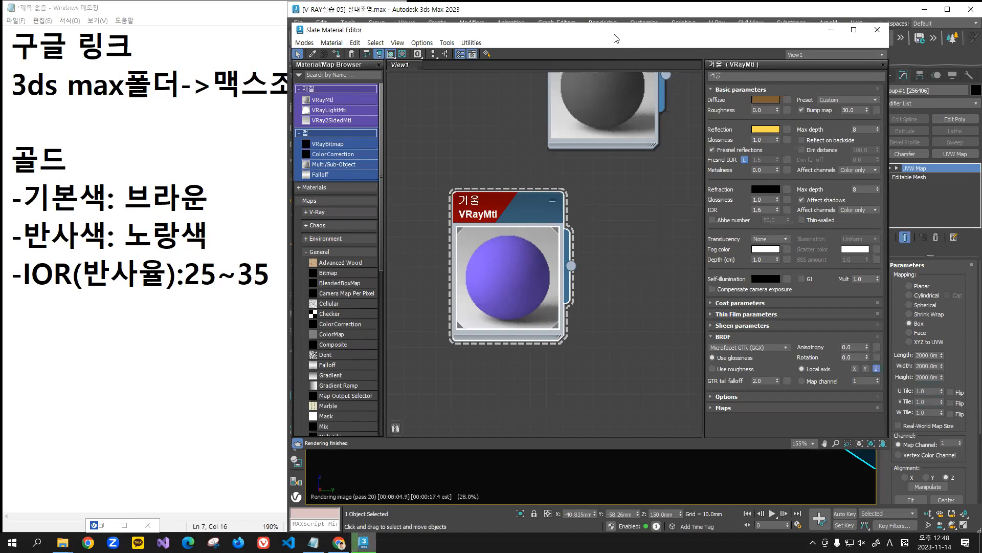
# Step: Clear the material editor away from the viewport and examine how the sphere with the 거울 material renders
pyautogui.moveTo(616, 39); pyautogui.dragTo(981, 32)
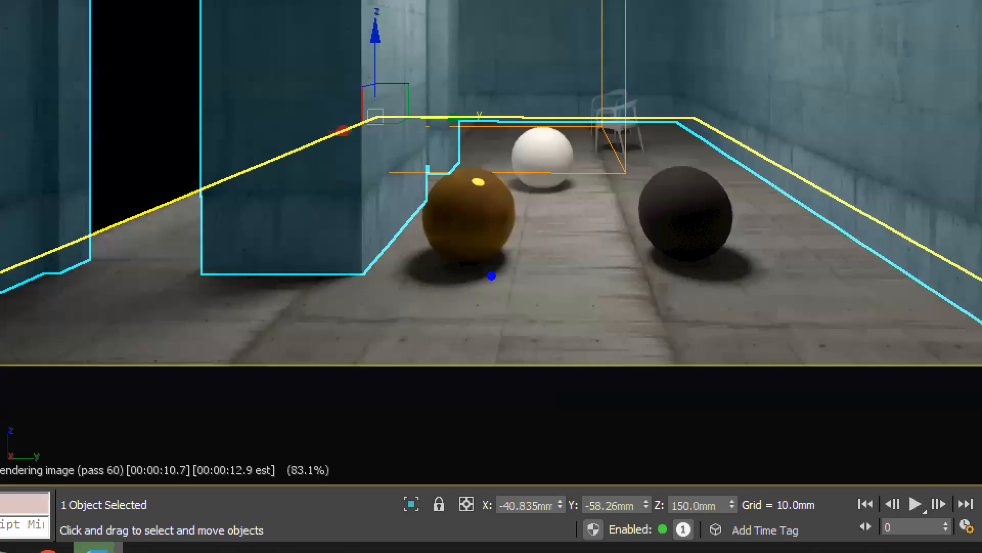
pyautogui.moveTo(458, 161); pyautogui.dragTo(536, 174)
pyautogui.press('Escape')
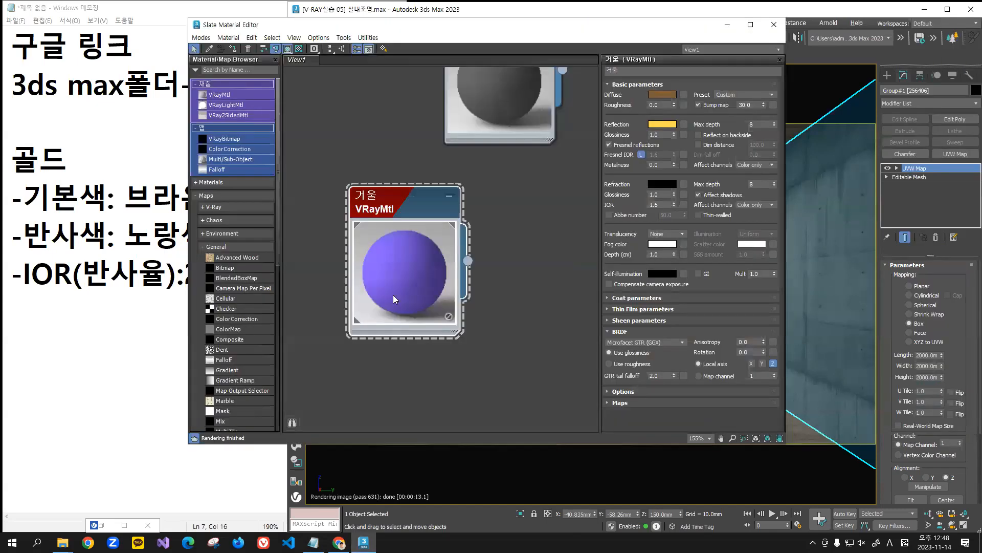
pyautogui.doubleClick(393, 294)
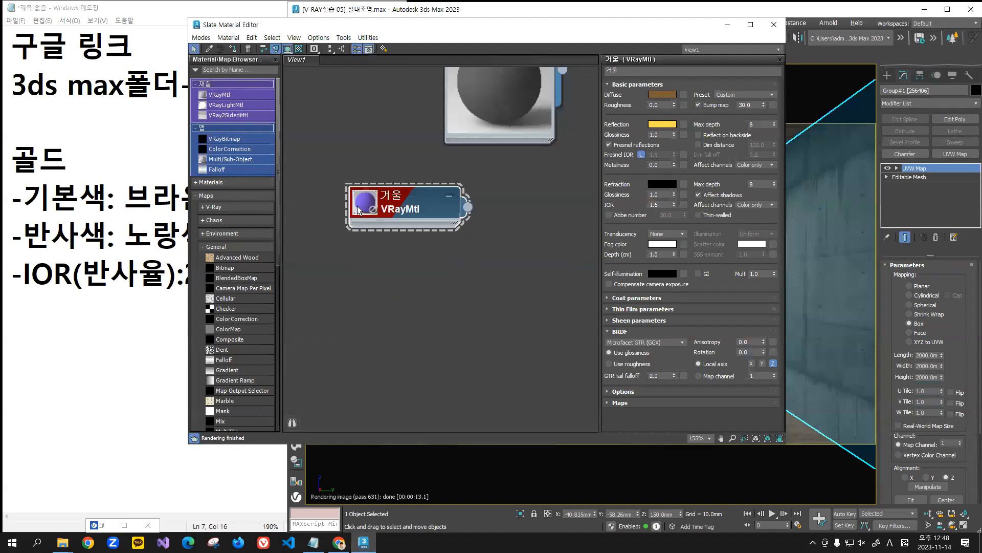
pyautogui.doubleClick(357, 206)
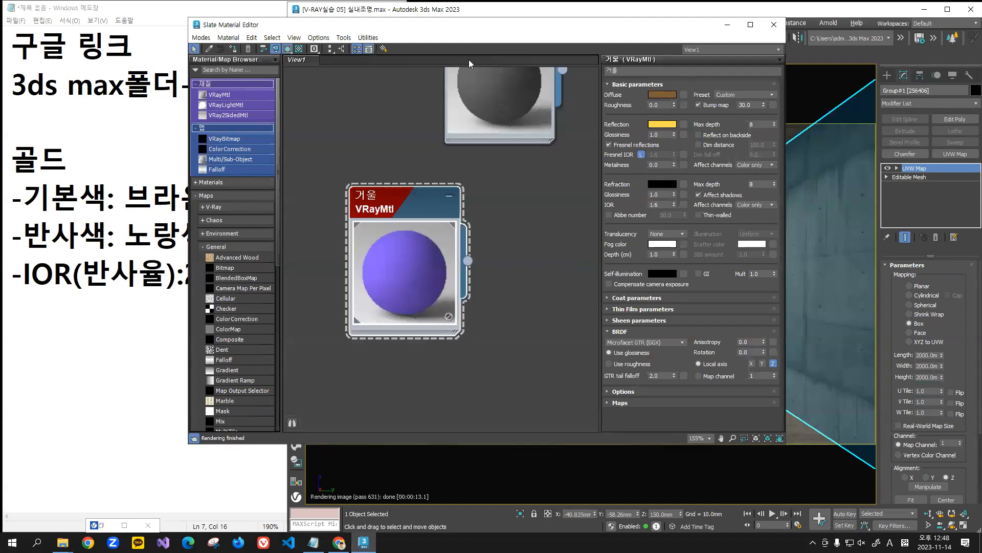
pyautogui.moveTo(469, 26); pyautogui.dragTo(414, 51)
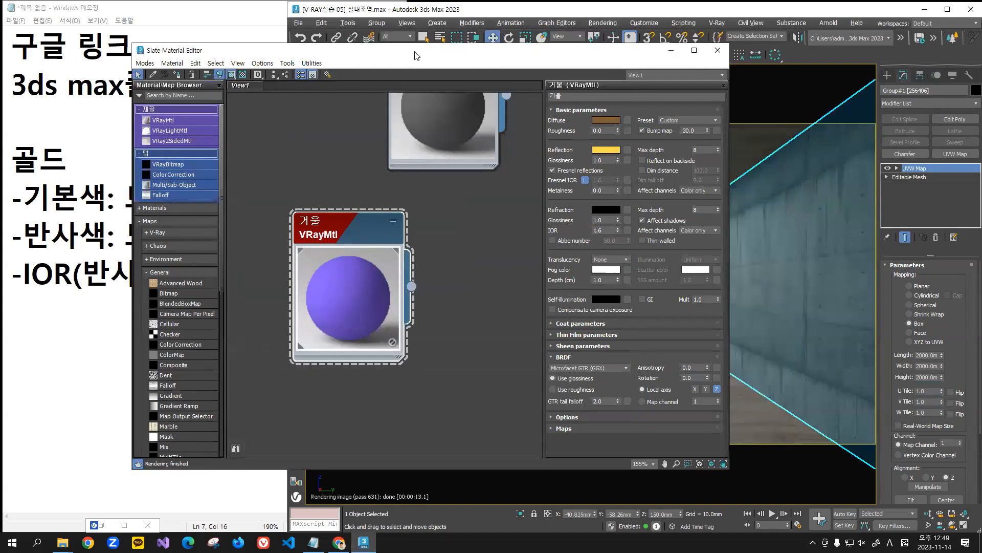
pyautogui.press('m')
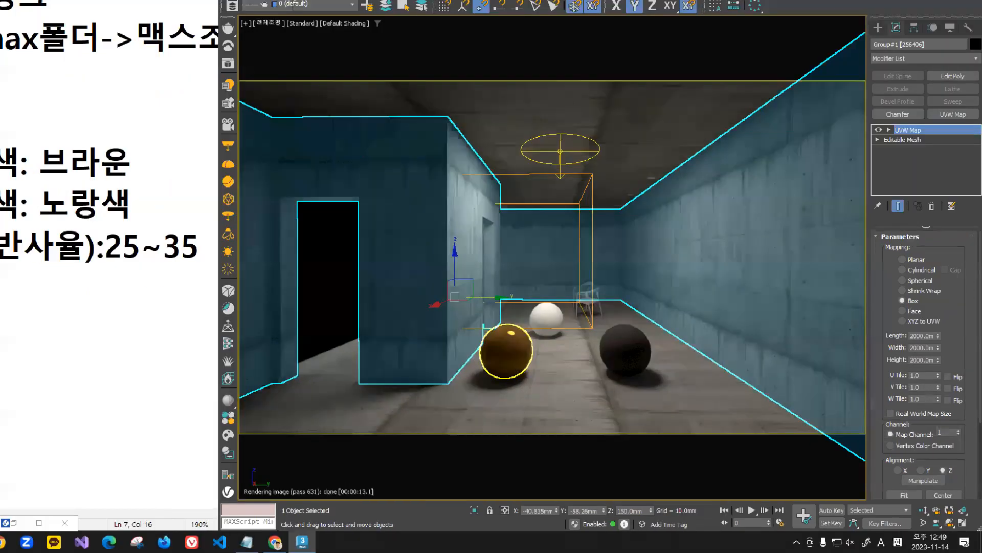
pyautogui.moveTo(519, 381)
pyautogui.mouseDown()
pyautogui.moveTo(483, 385)
pyautogui.moveTo(540, 350)
pyautogui.moveTo(506, 376)
pyautogui.mouseUp()
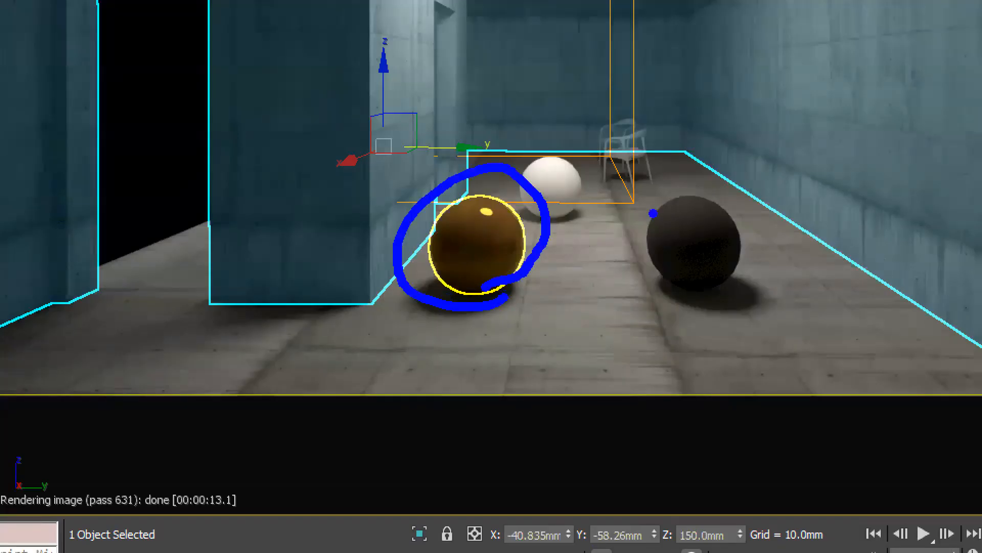
pyautogui.press('Escape')
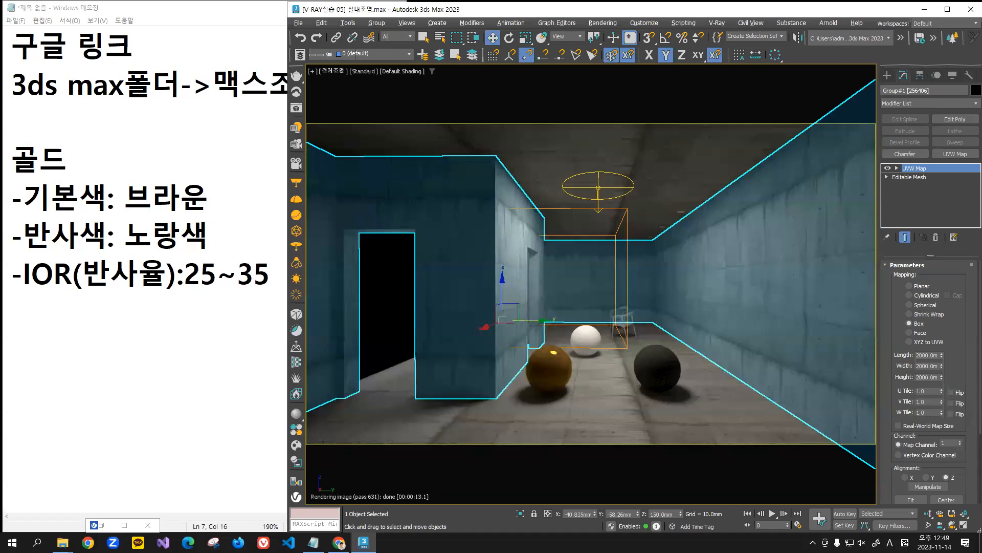
# Step: Unlock the 거울 material's Fresnel IOR, set it to 30, and close the material editor
pyautogui.press('m')
pyautogui.click(661, 192)
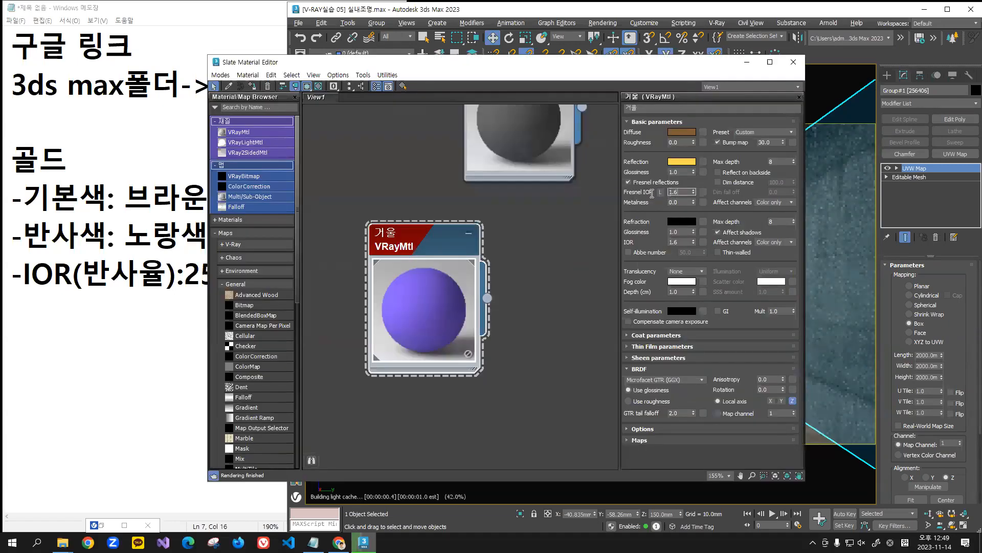
pyautogui.write('30')
pyautogui.press('Return')
pyautogui.click(794, 62)
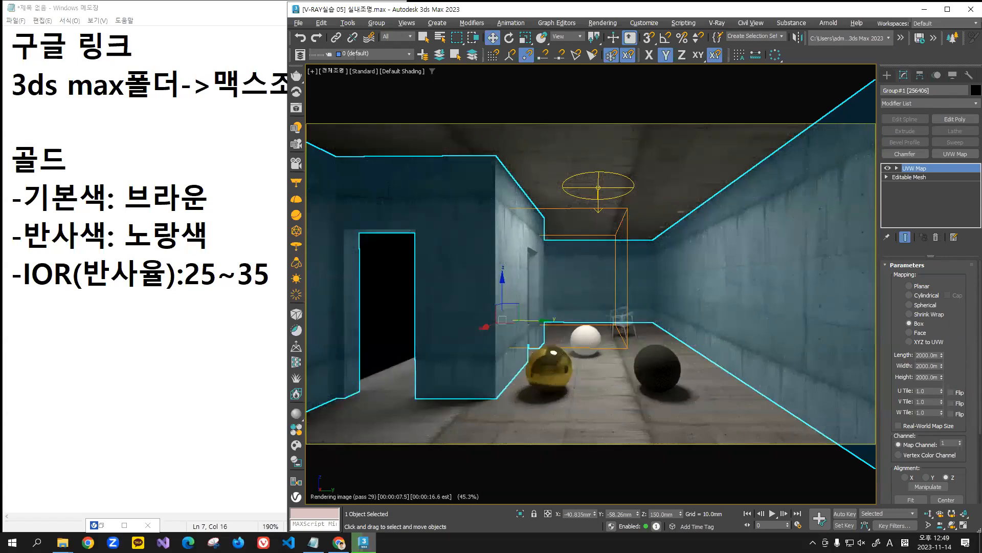
# Step: Reopen the material editor and try a Metalness of 1.0 on the 거울 material
pyautogui.press('m')
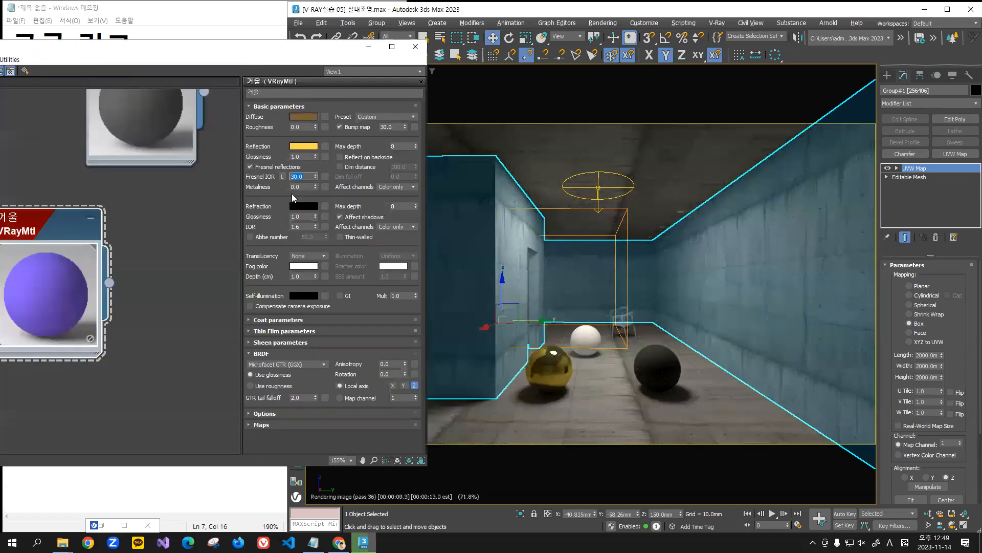
pyautogui.moveTo(315, 185); pyautogui.dragTo(303, 94)
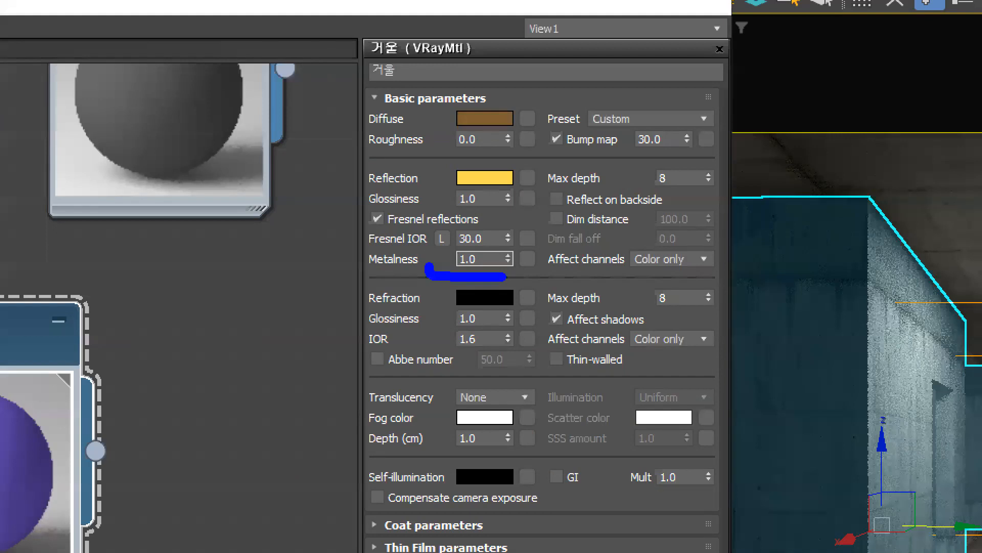
pyautogui.moveTo(506, 276); pyautogui.dragTo(504, 286)
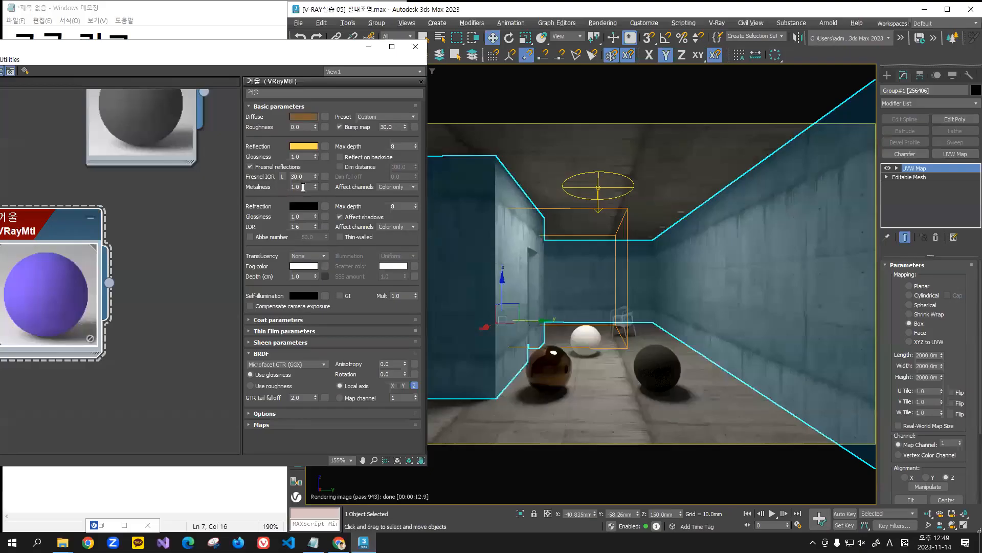
# Step: Set the 거울 material's Metalness to 0.3
pyautogui.click(303, 187)
pyautogui.write('0.3')
pyautogui.press('Return')
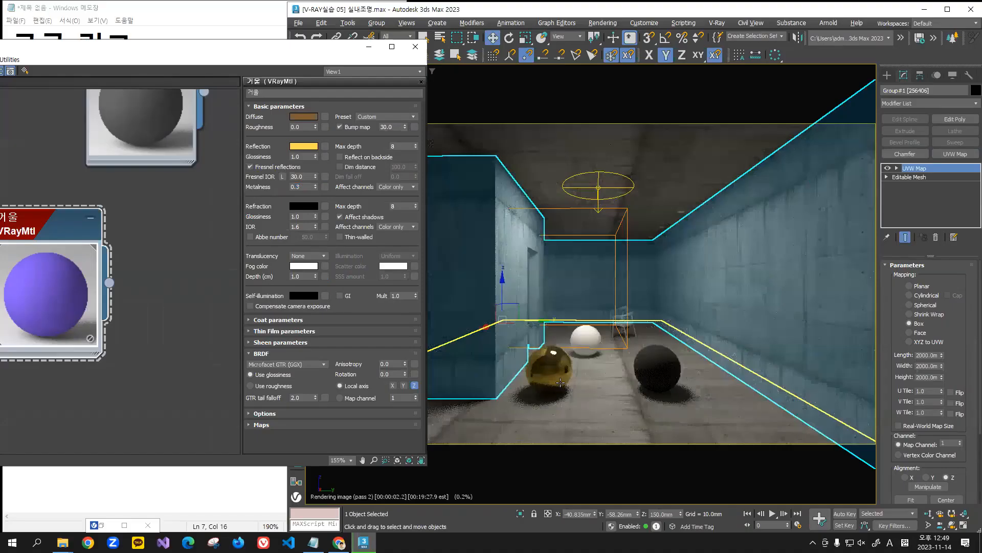
# Step: Switch the viewport to Perspective, frame the gold sphere close up, and close the material editor
pyautogui.click(480, 284)
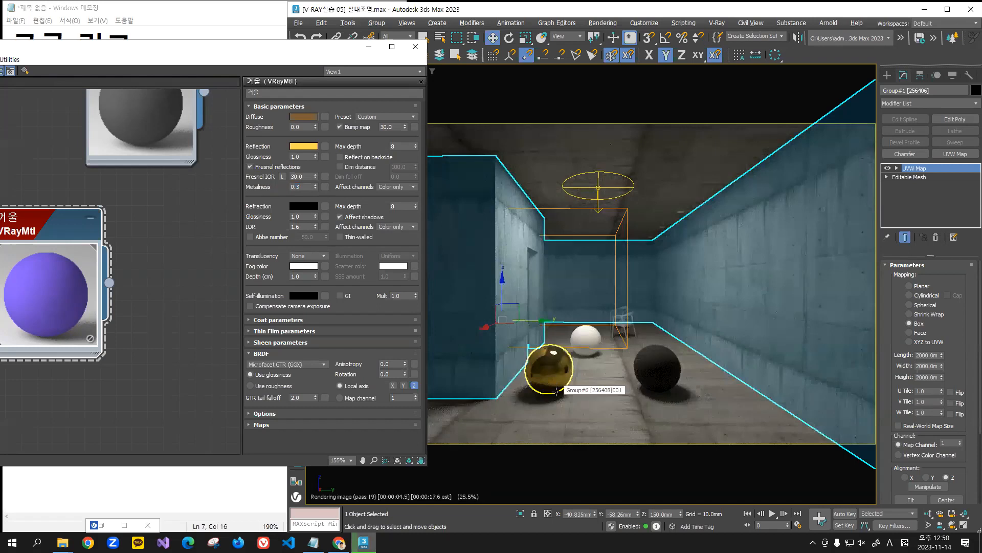
pyautogui.press('p')
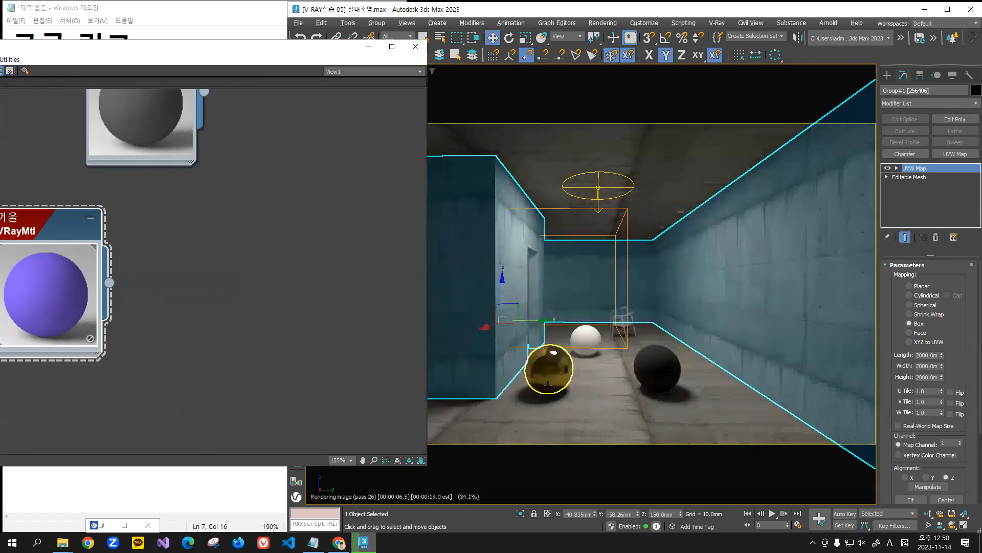
pyautogui.click(552, 386)
pyautogui.click(323, 46)
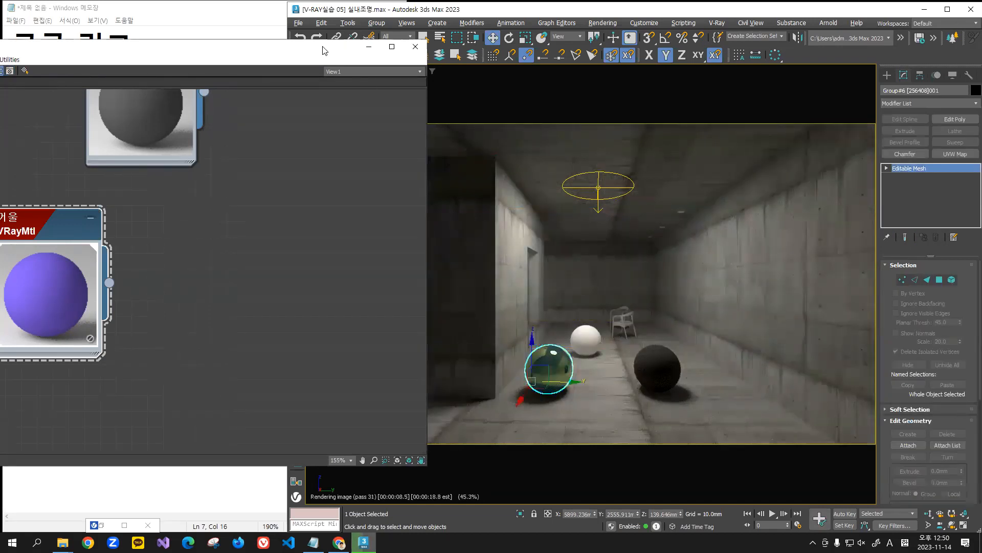
pyautogui.moveTo(323, 46); pyautogui.dragTo(216, 245)
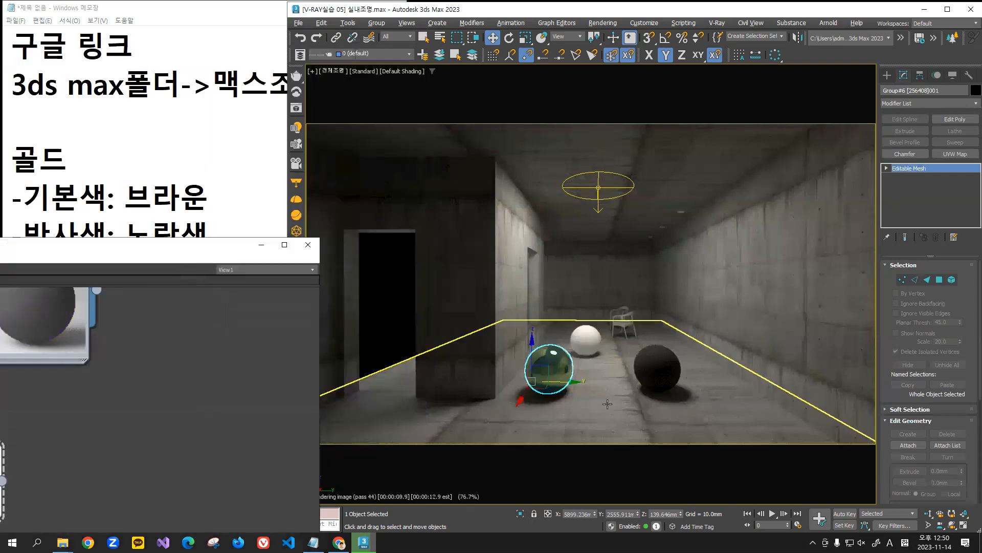
pyautogui.click(608, 404)
pyautogui.press('p')
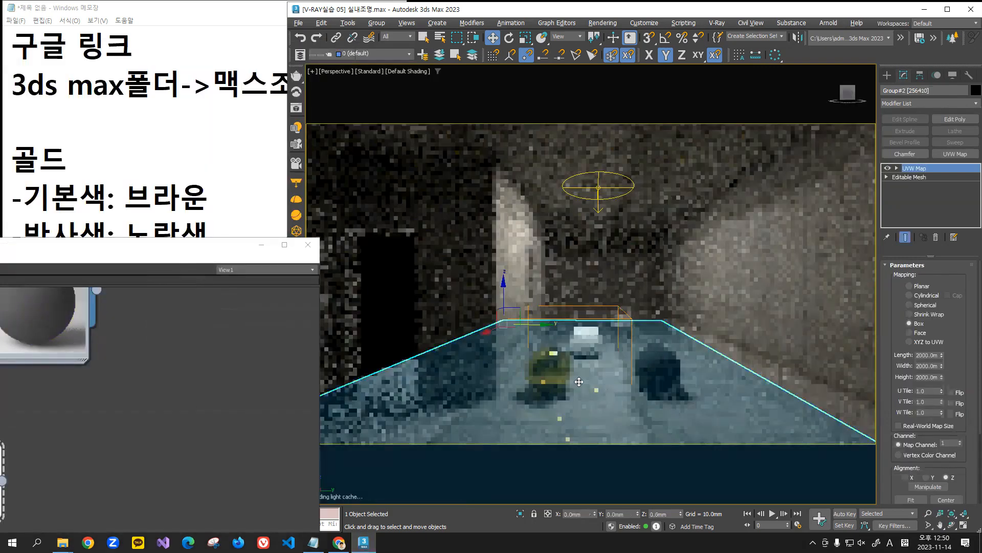
pyautogui.scroll(4, 552, 381)
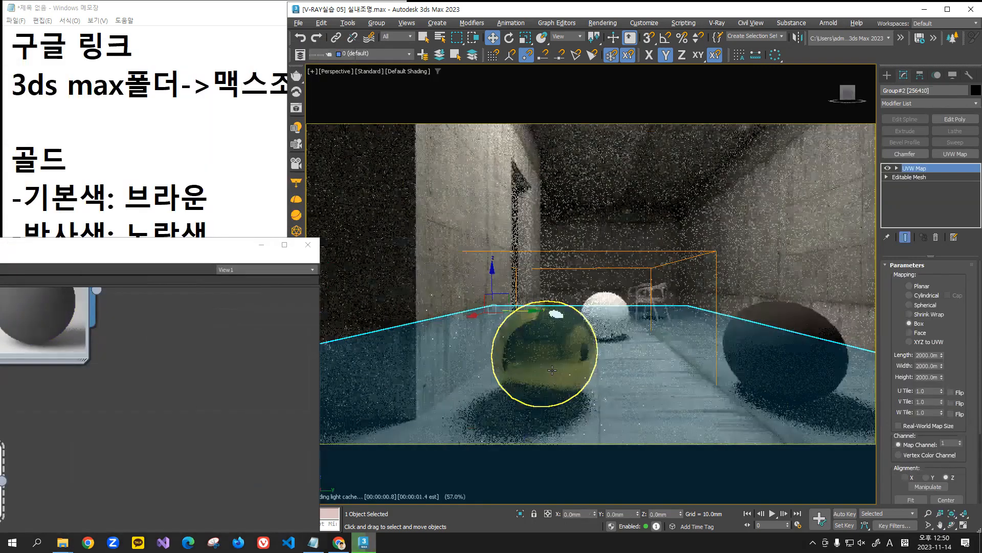
pyautogui.scroll(1, 560, 353)
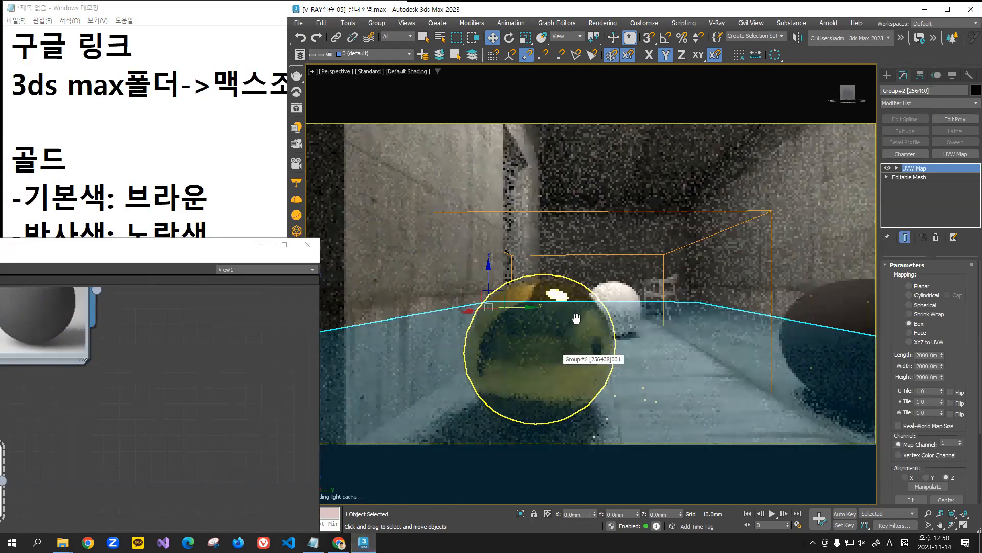
pyautogui.scroll(1, 594, 333)
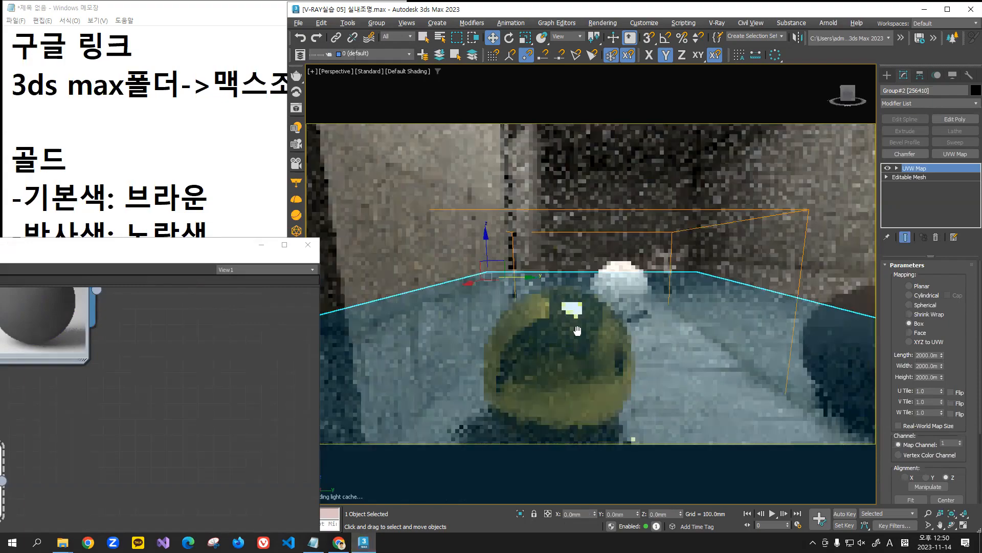
pyautogui.scroll(1, 590, 289)
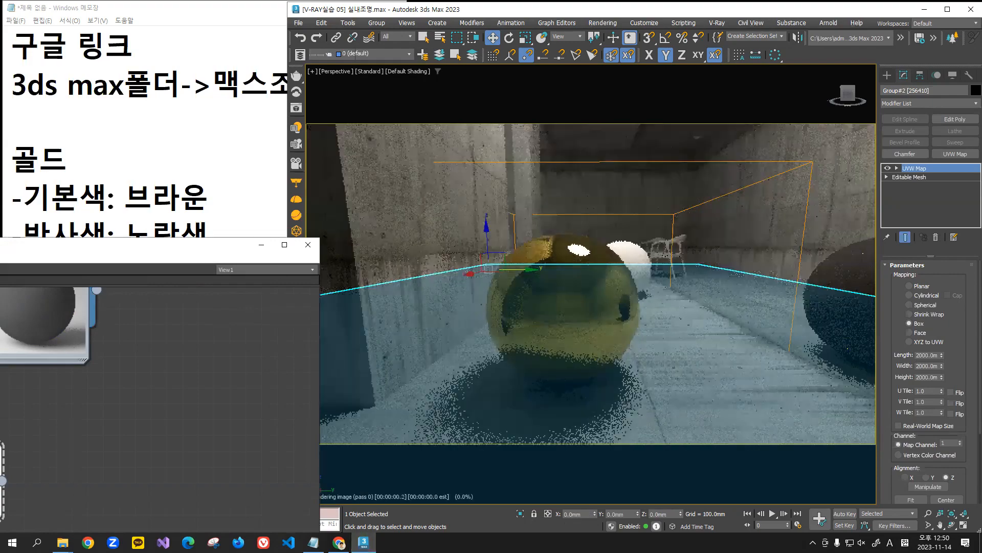
pyautogui.click(308, 245)
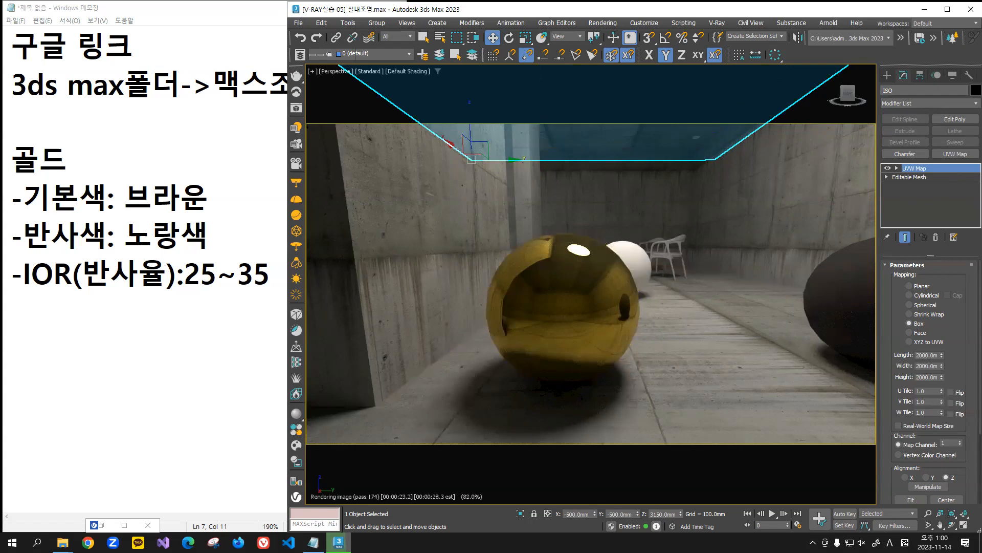
# Step: Reopen the 거울 material's parameters and examine its reflection Max depth against the reflections on the gold sphere
pyautogui.press('m')
pyautogui.doubleClick(217, 155)
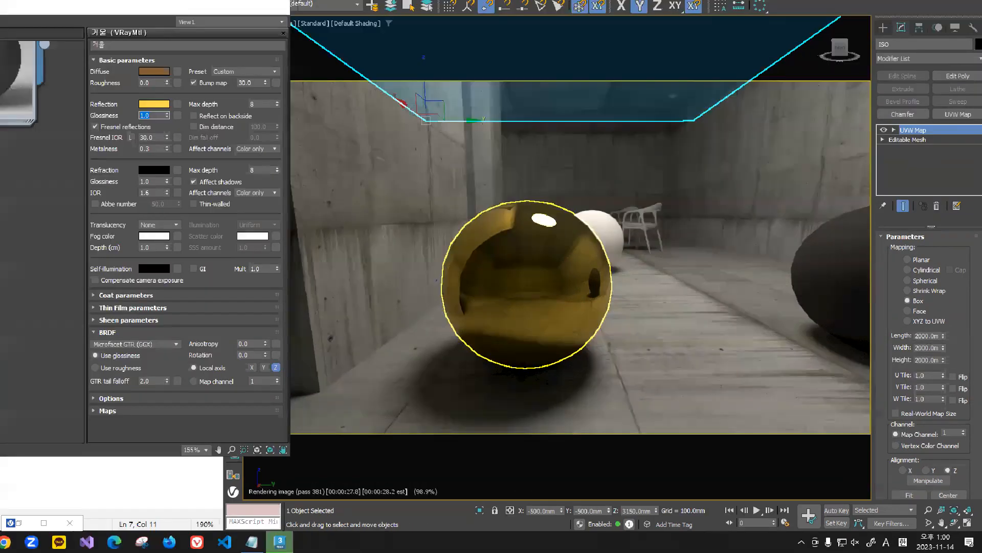
pyautogui.moveTo(548, 348)
pyautogui.mouseDown()
pyautogui.moveTo(584, 201)
pyautogui.moveTo(609, 323)
pyautogui.moveTo(524, 355)
pyautogui.mouseUp()
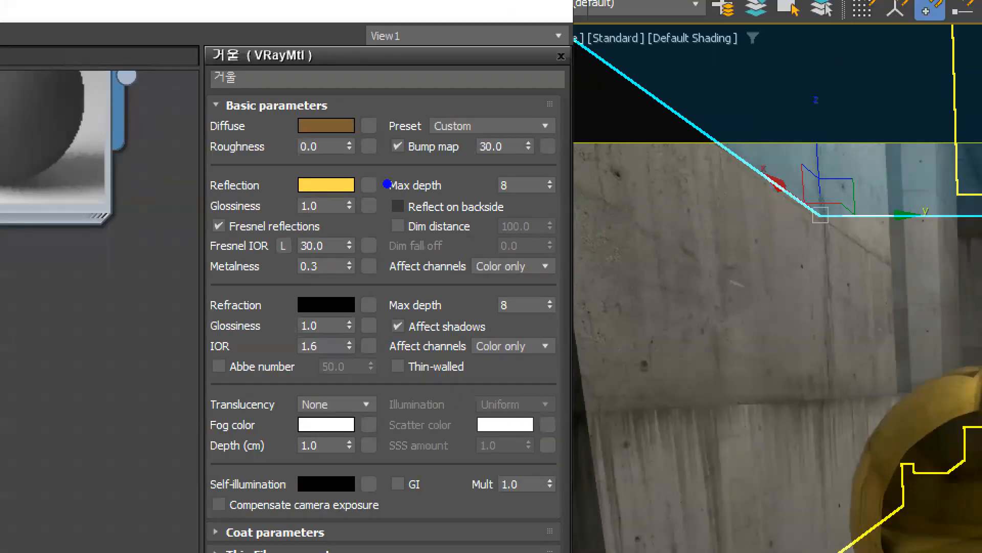
pyautogui.moveTo(391, 196); pyautogui.dragTo(436, 196)
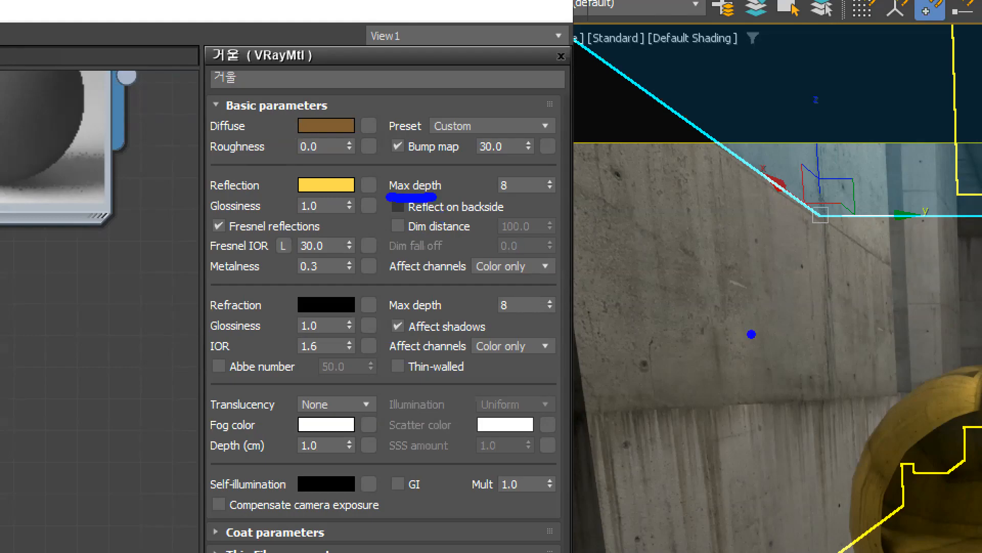
pyautogui.press('Escape')
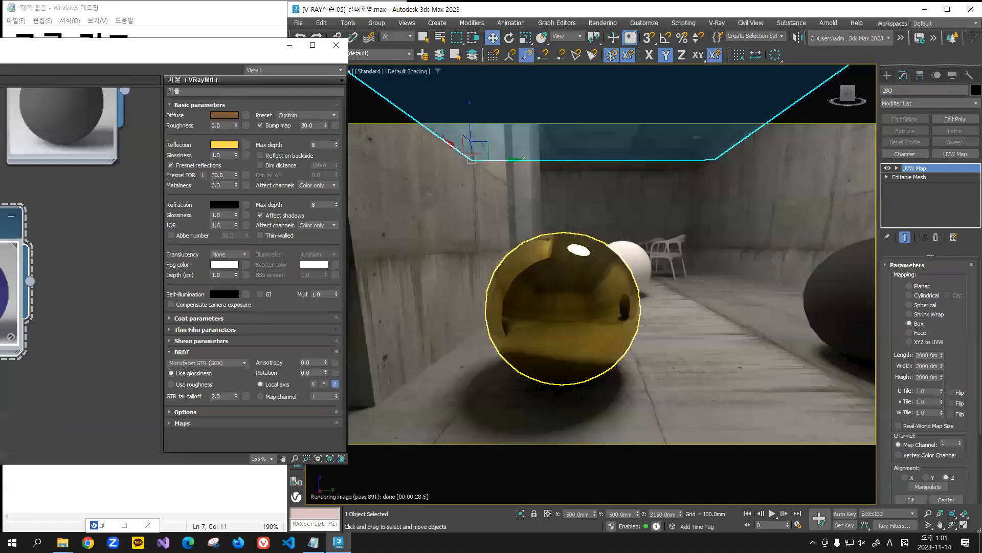
pyautogui.hotkey('ctrl', '1')
pyautogui.moveTo(592, 361)
pyautogui.mouseDown()
pyautogui.moveTo(511, 371)
pyautogui.moveTo(504, 247)
pyautogui.moveTo(659, 266)
pyautogui.mouseUp()
pyautogui.moveTo(643, 131)
pyautogui.mouseDown()
pyautogui.moveTo(603, 285)
pyautogui.moveTo(559, 298)
pyautogui.mouseUp()
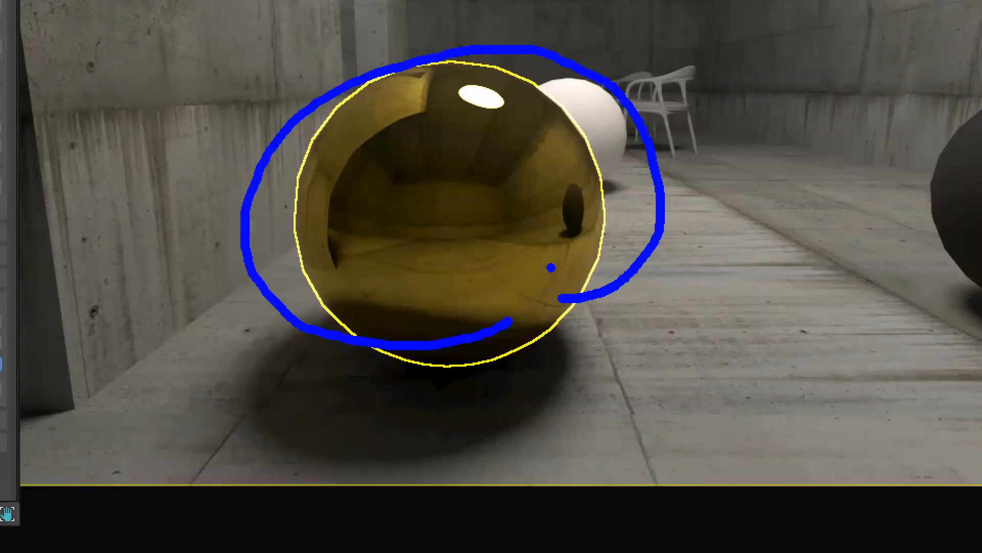
pyautogui.press('Escape')
# Step: Set the 거울 material's reflection Max depth to 16 and check the reflections on the gold sphere
pyautogui.doubleClick(319, 144)
pyautogui.write('3')
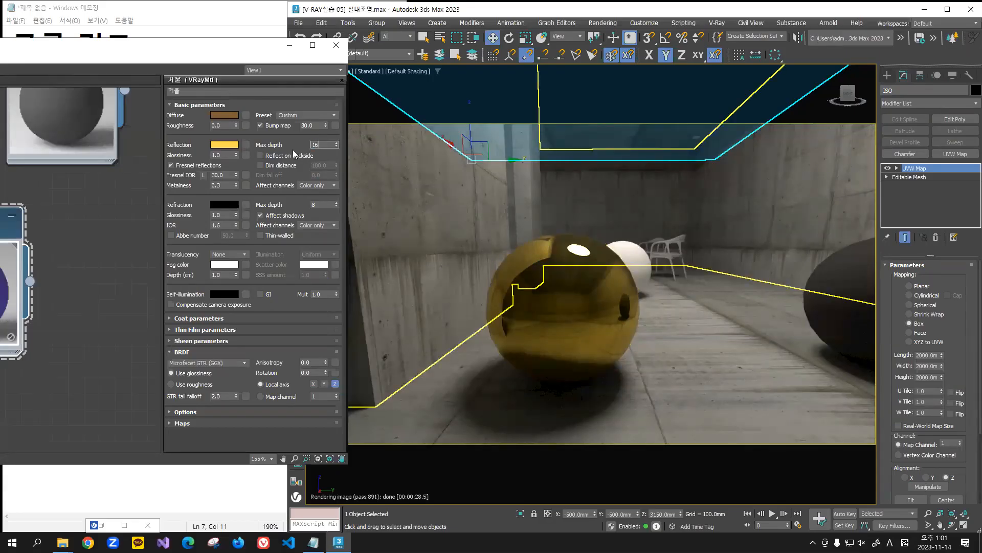
pyautogui.press('Return')
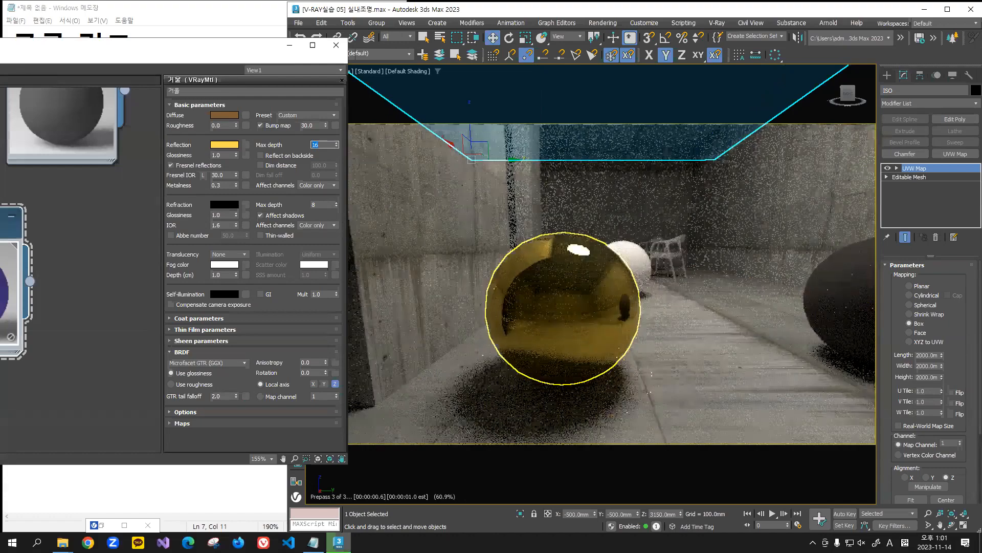
pyautogui.hotkey('ctrl', '1')
pyautogui.moveTo(543, 260); pyautogui.dragTo(571, 298)
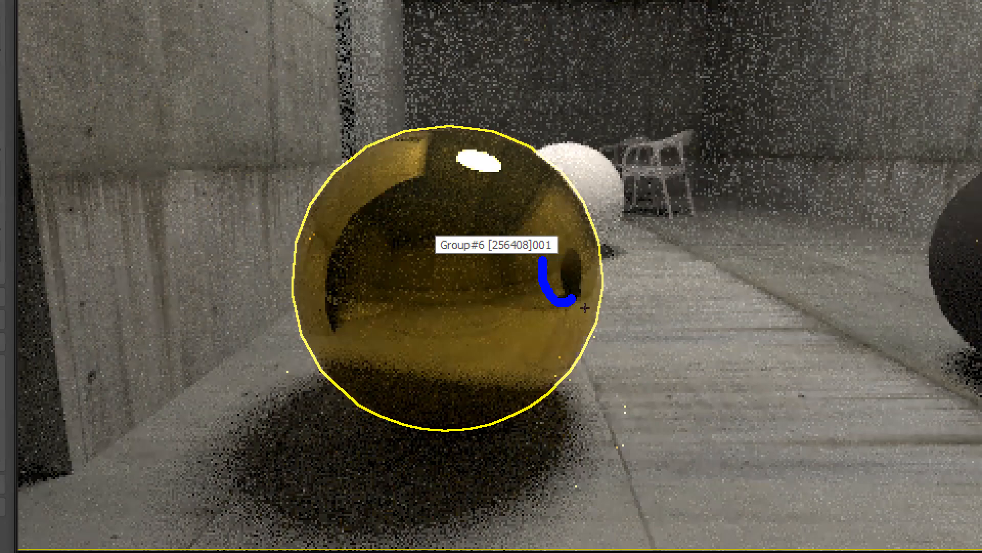
# Step: Compare reflection Max depth values 3 and 8 on the 거울 material and return it to 8
pyautogui.press('Escape')
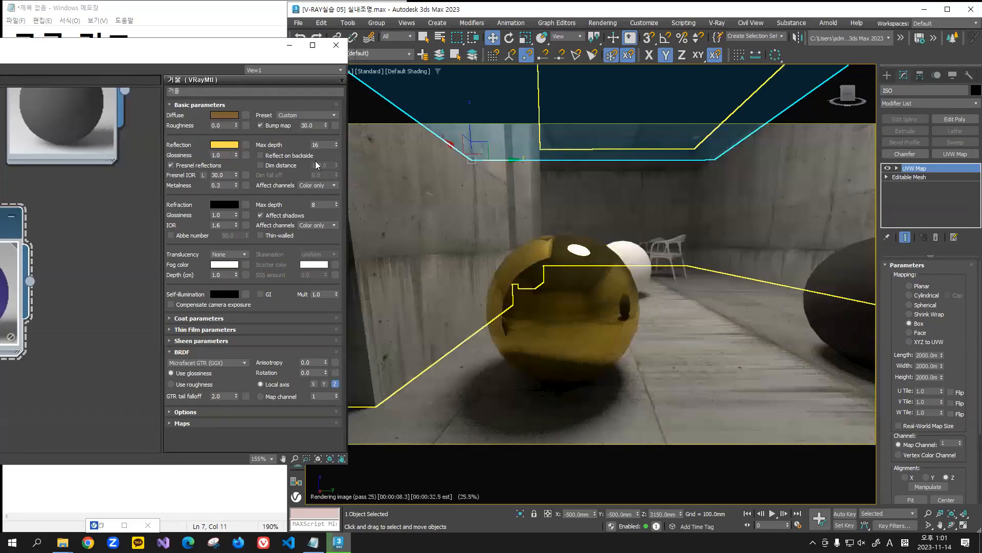
pyautogui.click(321, 143)
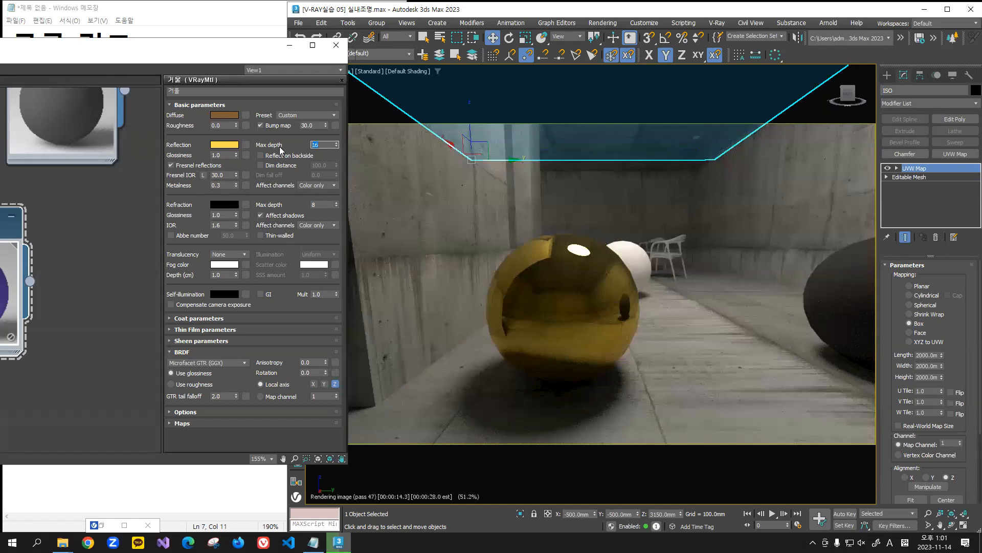
pyautogui.write('3')
pyautogui.press('Return')
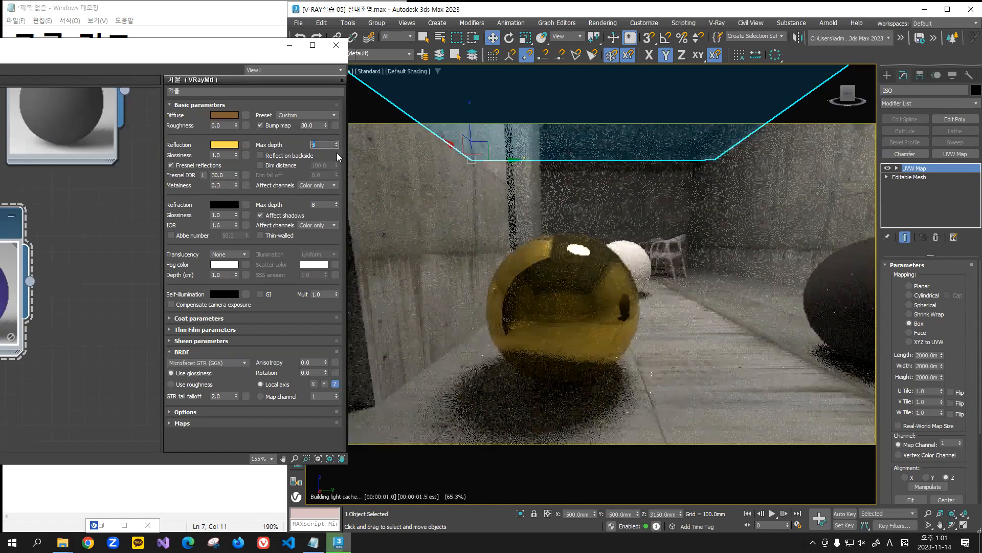
pyautogui.write('8')
pyautogui.press('Return')
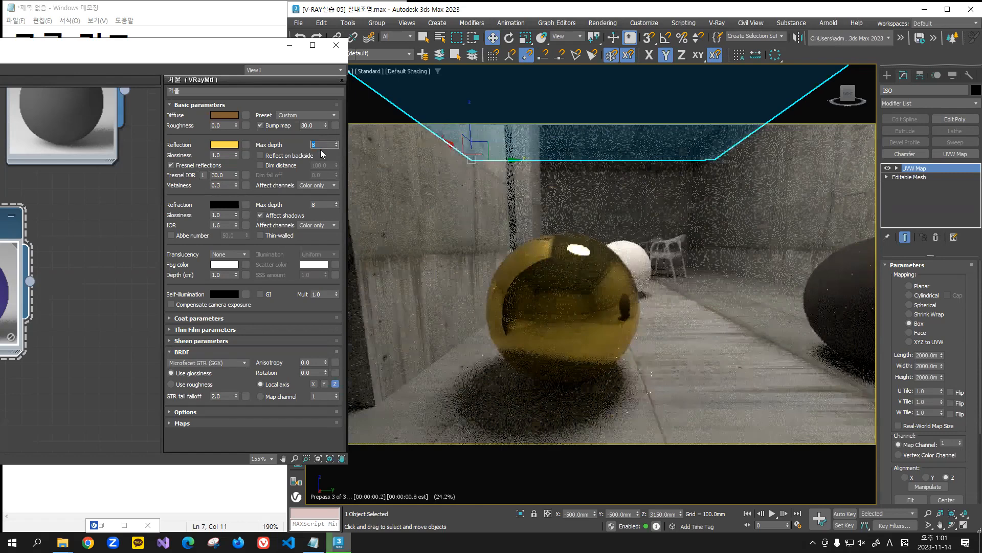
pyautogui.write('3')
pyautogui.press('Return')
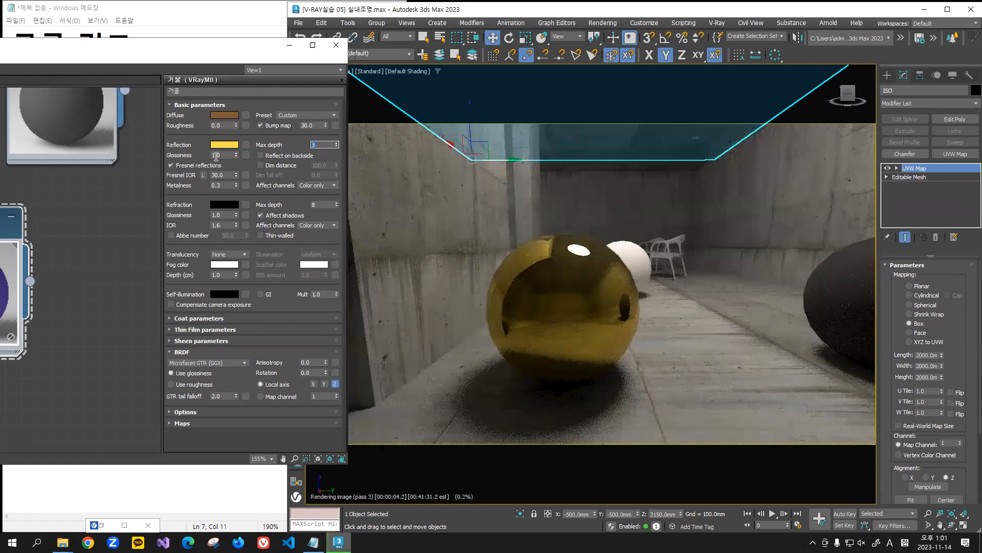
# Step: Set the 거울 material's reflection Glossiness to 0.95 and check the gold sphere
pyautogui.moveTo(225, 155); pyautogui.dragTo(196, 155)
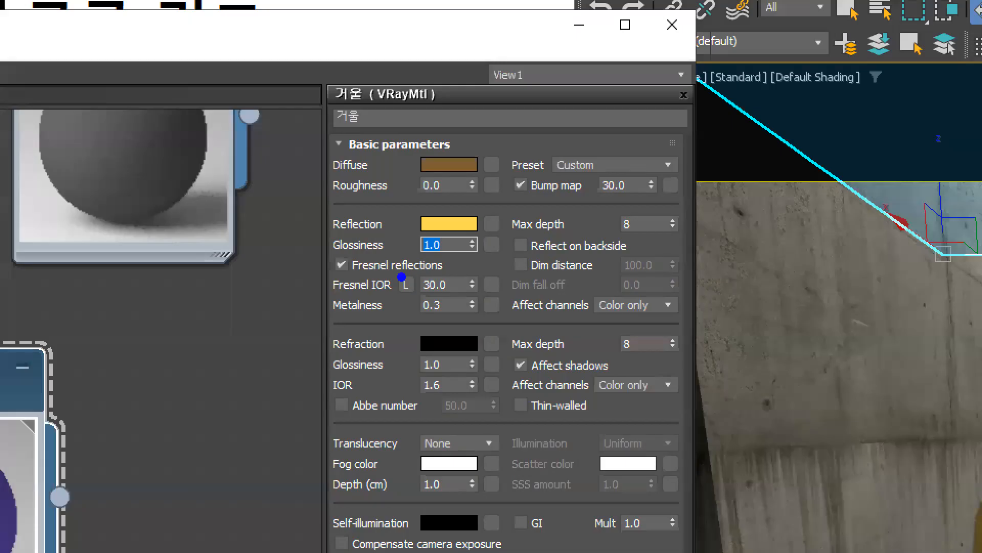
pyautogui.moveTo(339, 262); pyautogui.dragTo(498, 263)
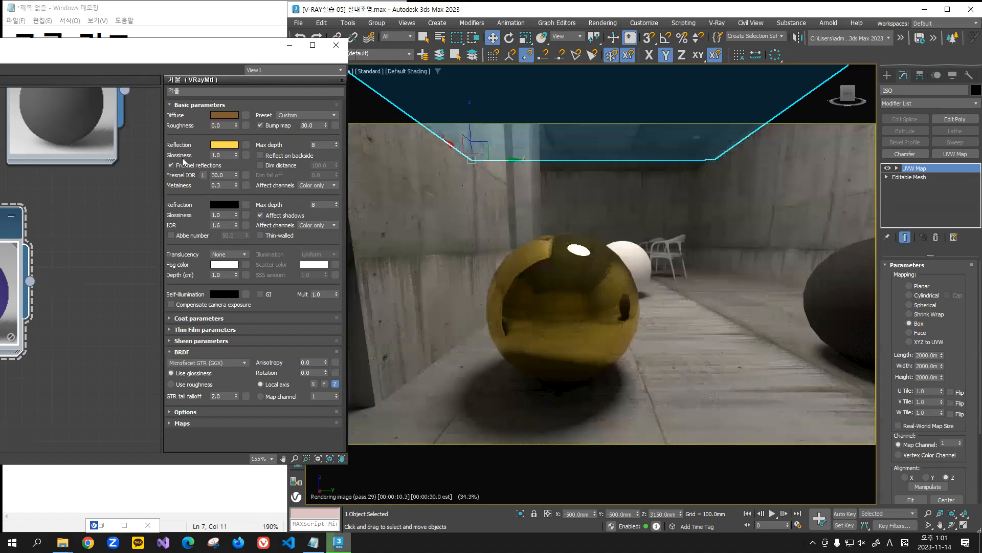
pyautogui.doubleClick(225, 155)
pyautogui.write('0.95')
pyautogui.press('Return')
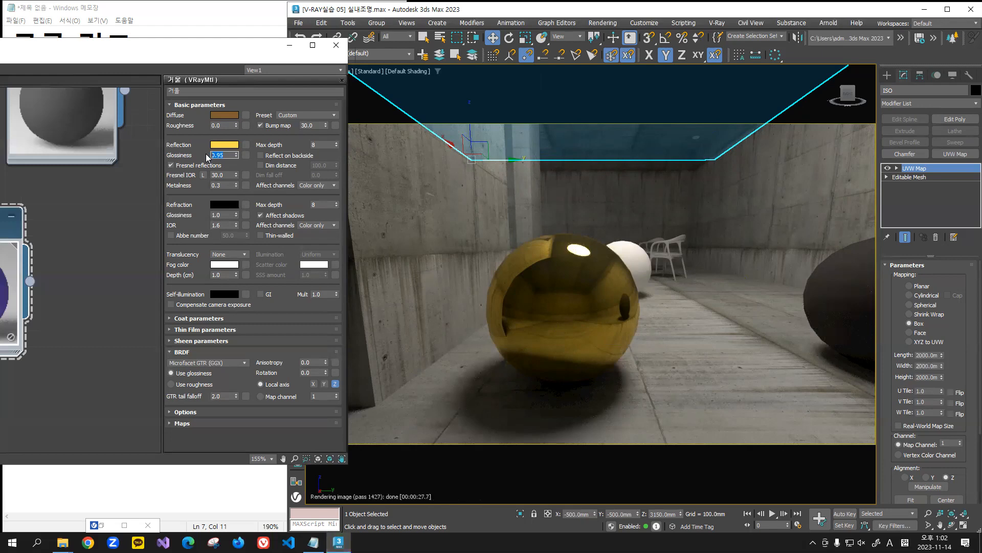
pyautogui.press('Return')
pyautogui.click(582, 256)
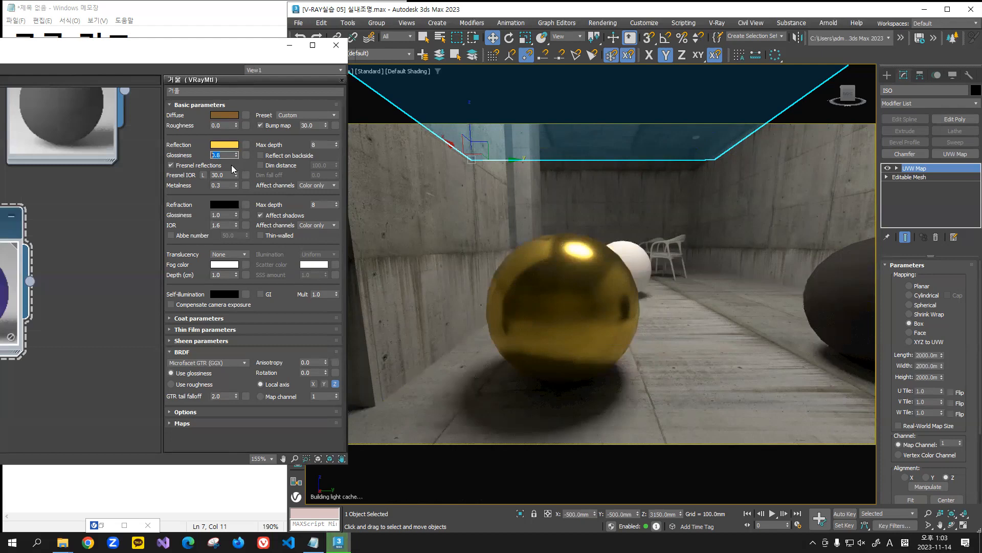
# Step: Try lower reflection Glossiness values of 0.6 and 0.2 on the 거울 material, ending on 0.6
pyautogui.write('0.6')
pyautogui.press('Return')
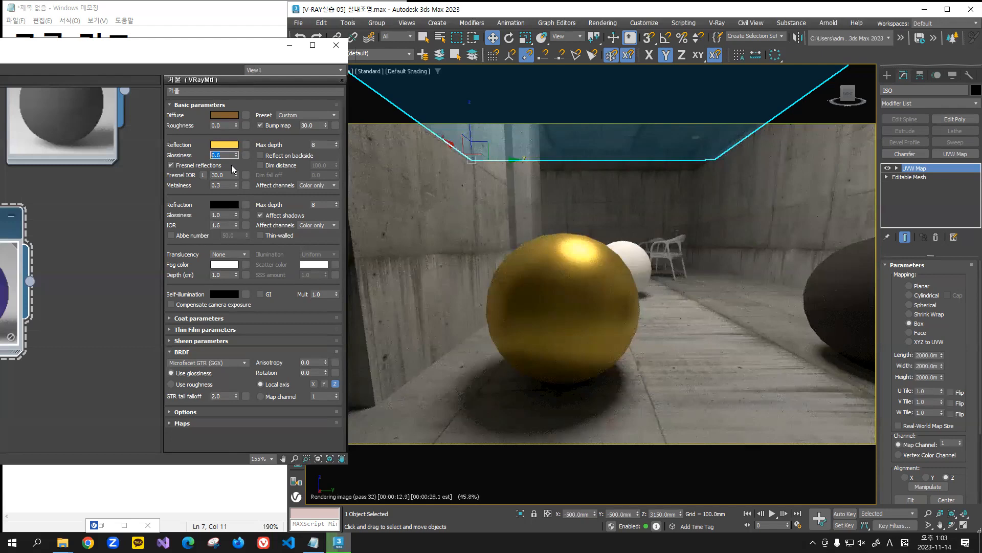
pyautogui.write('.2')
pyautogui.press('Return')
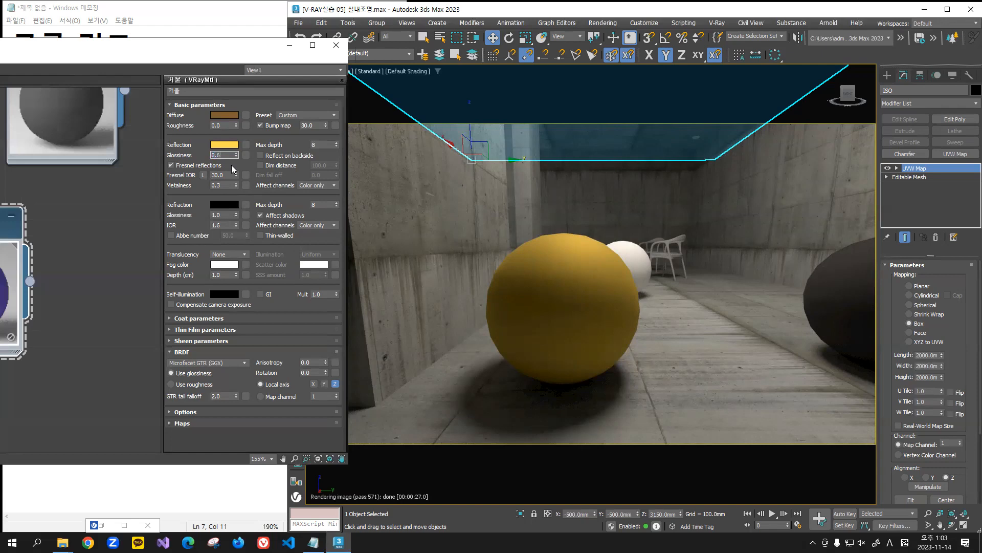
pyautogui.press('Return')
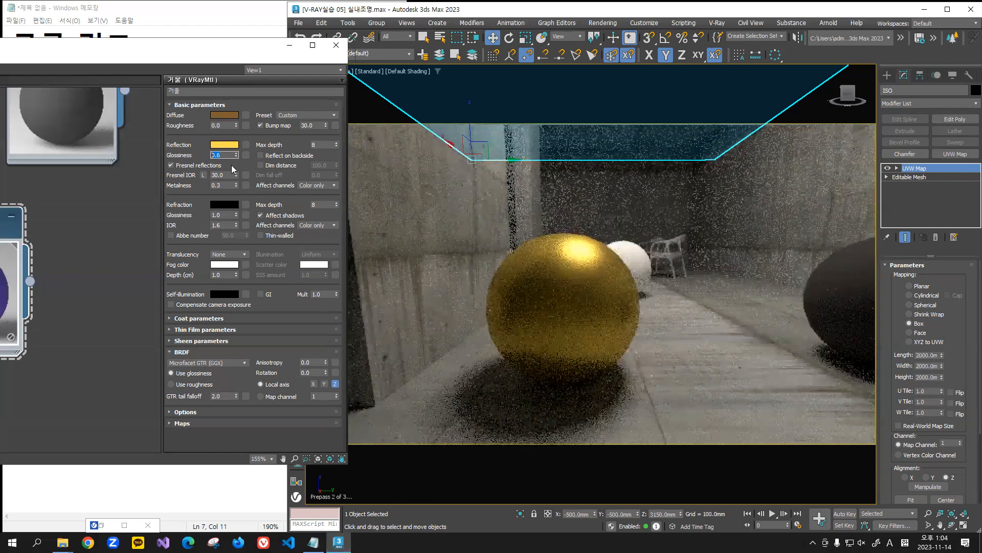
# Step: Raise the 거울 material's reflection Glossiness through 0.65 and 0.68 and settle on 0.9
pyautogui.write('0.65')
pyautogui.press('Return')
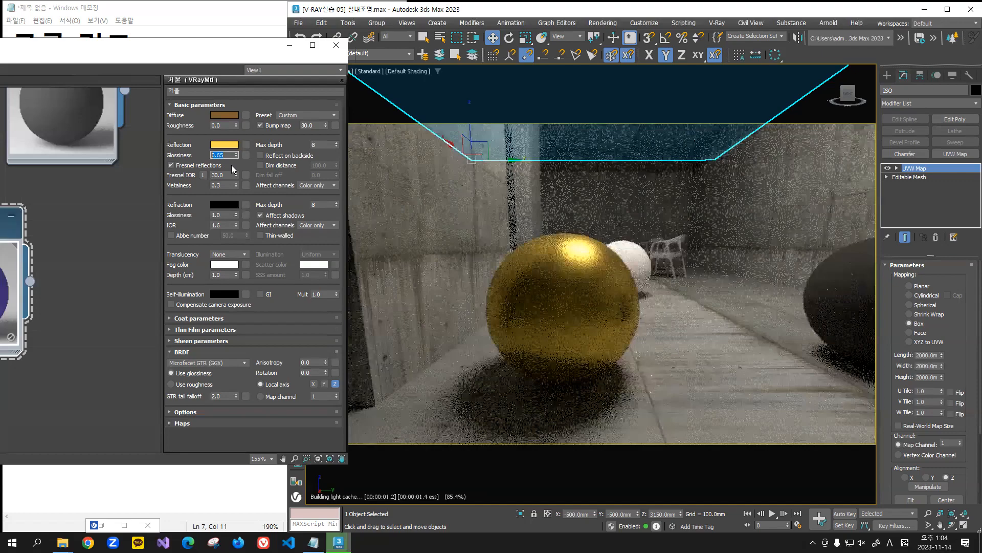
pyautogui.write('0.68')
pyautogui.press('Return')
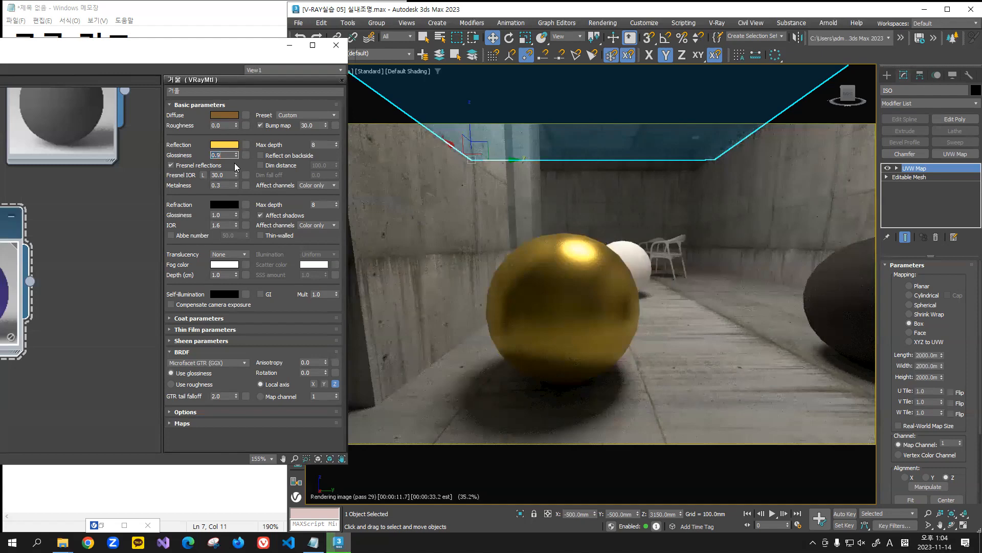
pyautogui.press('Return')
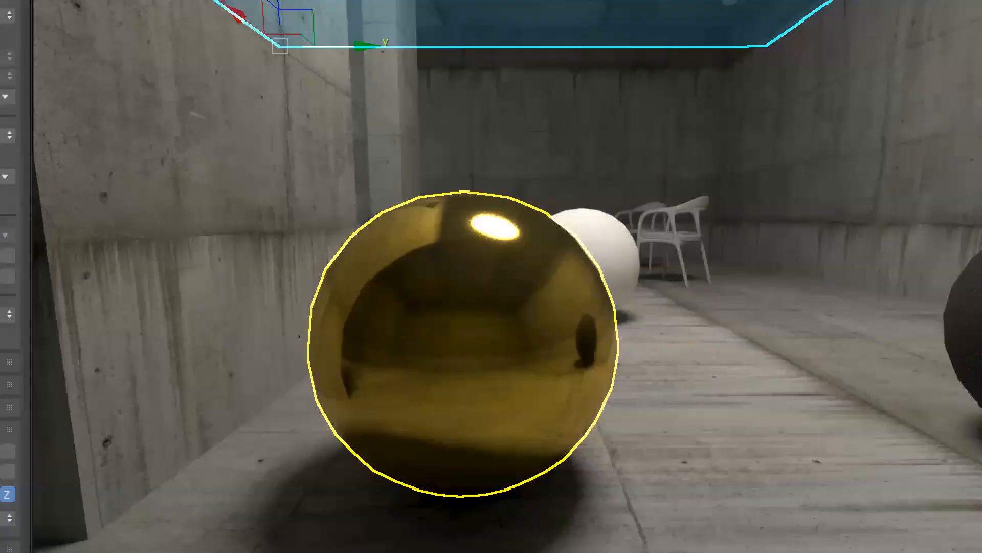
pyautogui.moveTo(505, 176)
pyautogui.mouseDown()
pyautogui.moveTo(547, 262)
pyautogui.moveTo(507, 175)
pyautogui.mouseUp()
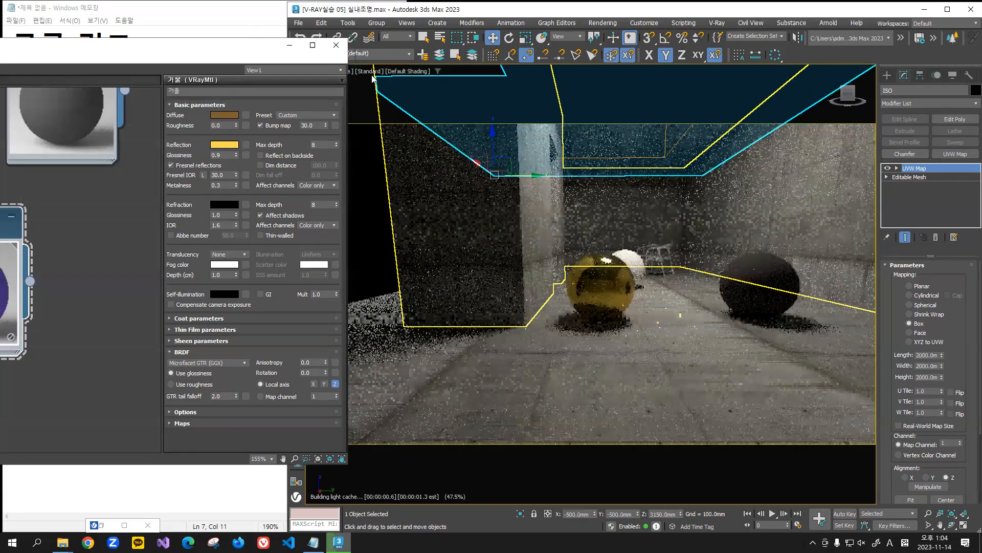
# Step: Move the material editor clear of the viewport and switch the viewport to the 전체조명 camera
pyautogui.moveTo(244, 49); pyautogui.dragTo(156, 78)
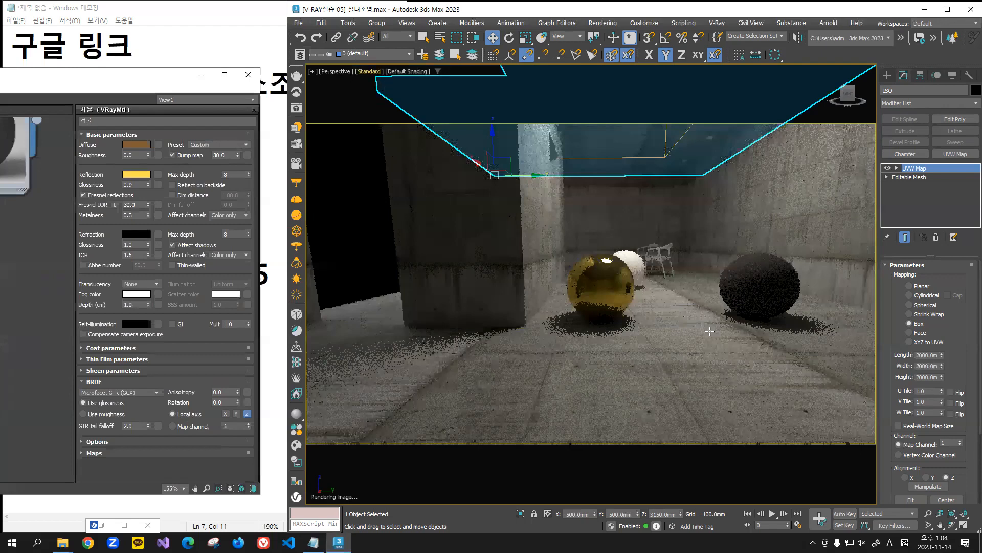
pyautogui.press('c')
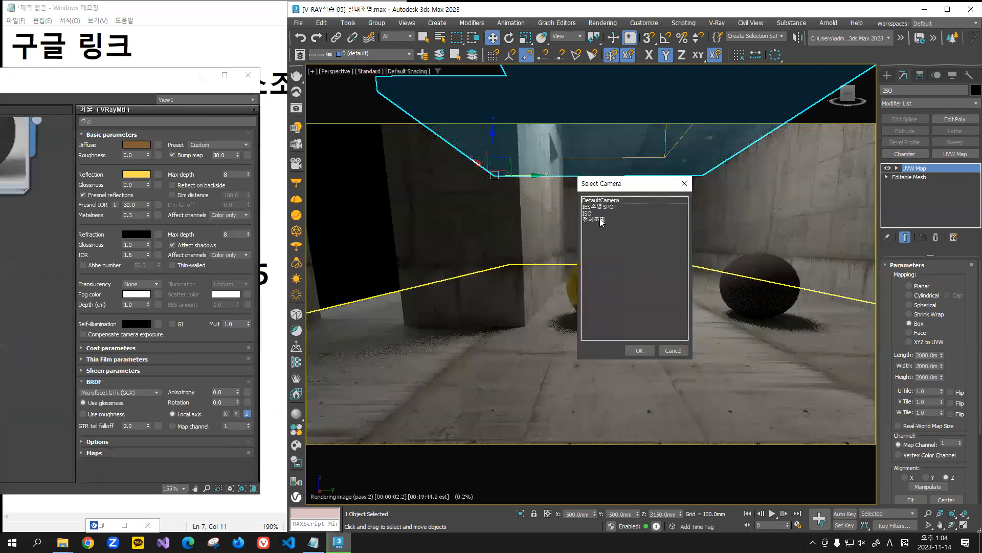
pyautogui.doubleClick(600, 219)
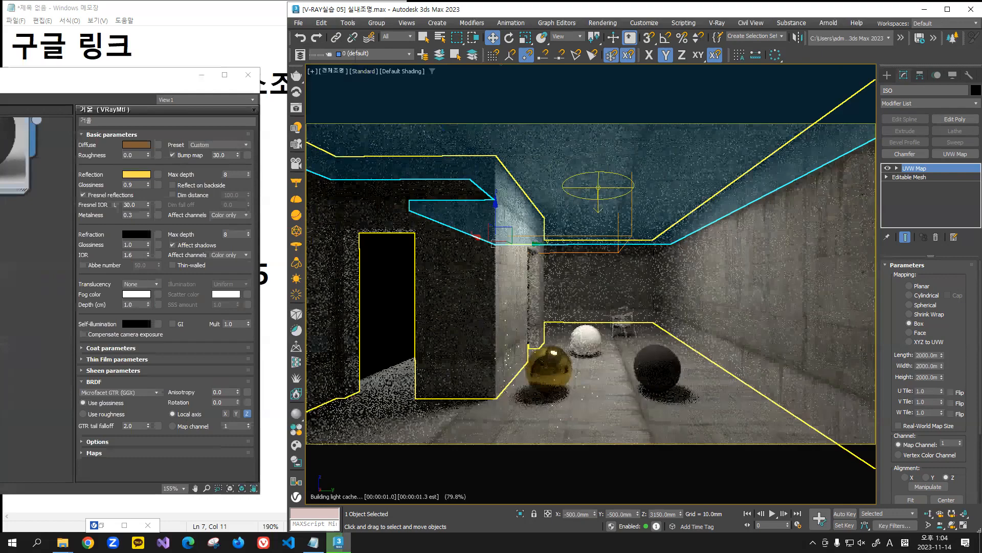
pyautogui.moveTo(636, 174); pyautogui.dragTo(636, 223)
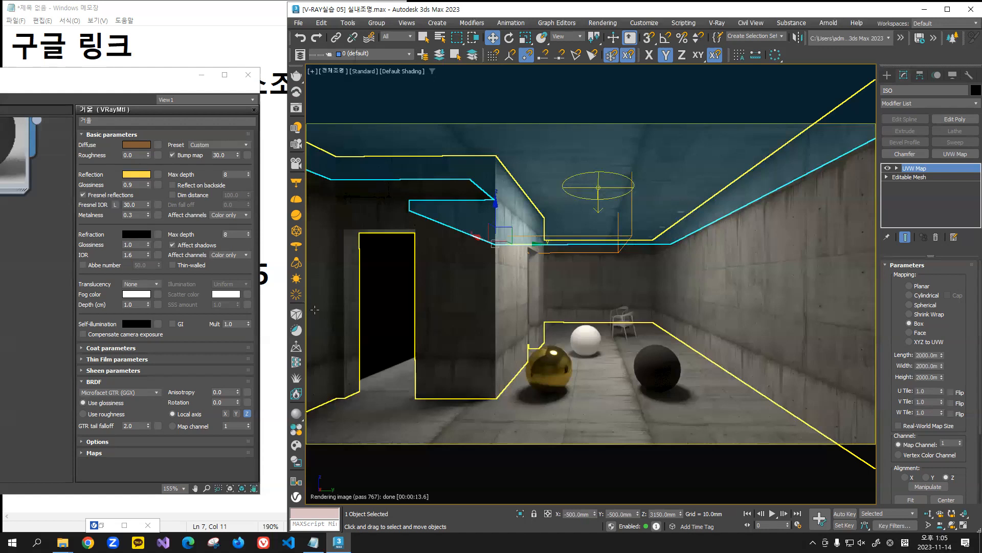
# Step: Select the disc VRayLight near the ceiling and turn off its Affect reflections option
pyautogui.click(599, 188)
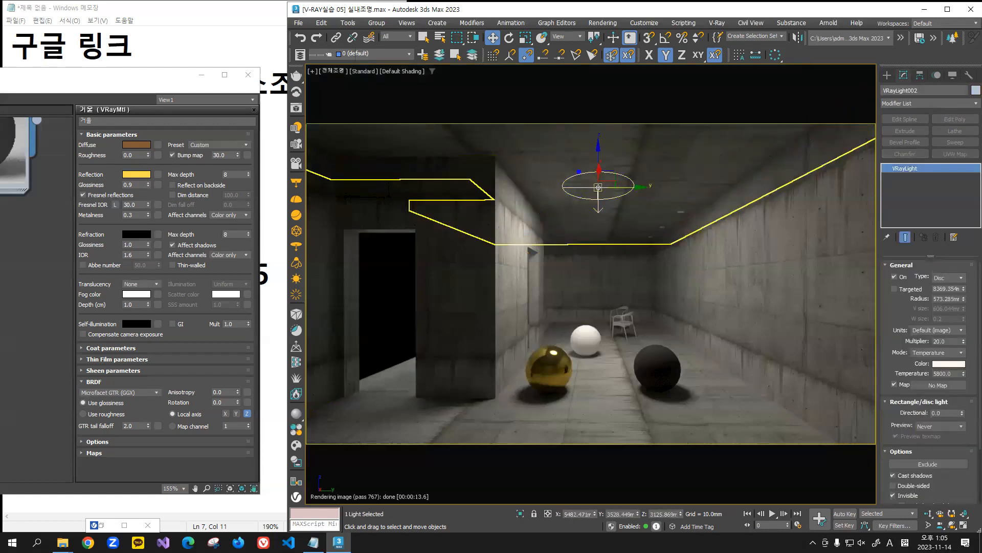
pyautogui.moveTo(598, 177); pyautogui.dragTo(656, 135)
pyautogui.scroll(-4, 950, 452)
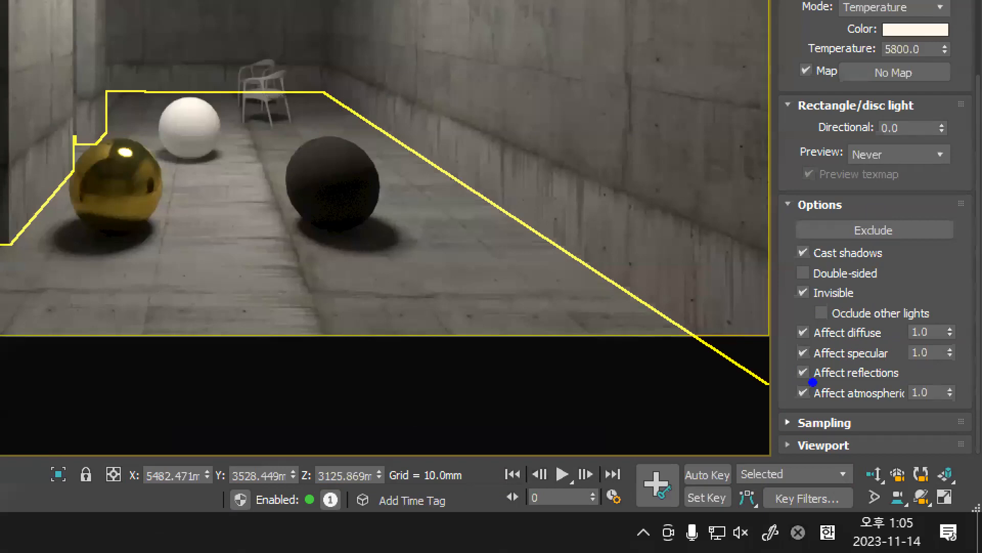
pyautogui.moveTo(817, 381); pyautogui.dragTo(919, 380)
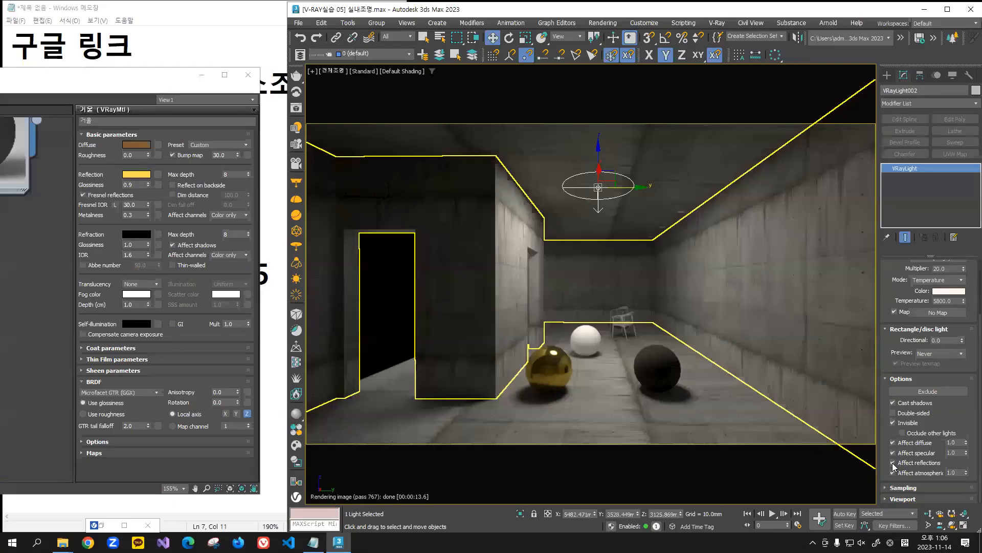
pyautogui.click(893, 463)
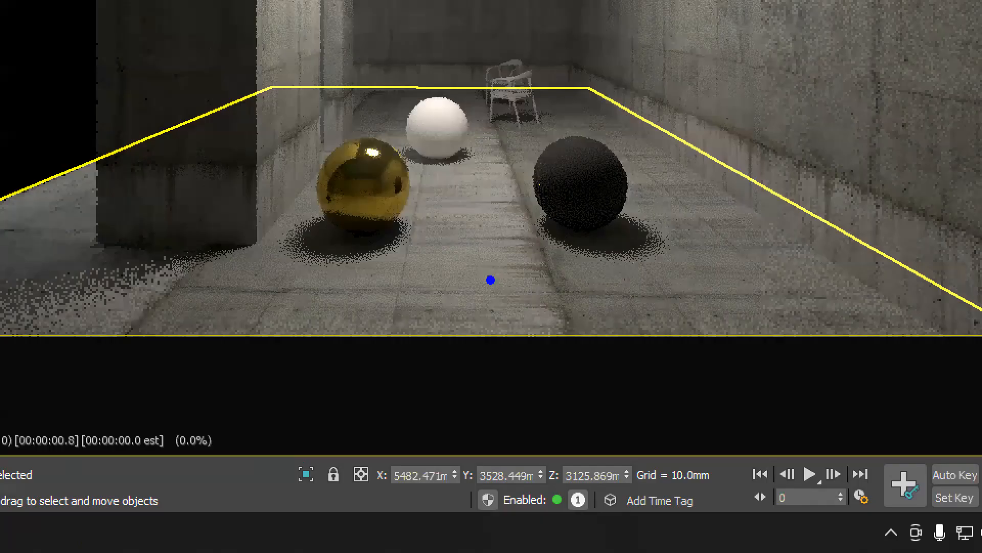
# Step: Check the gold sphere's highlight and turn off Affect specular for the ceiling disc light
pyautogui.moveTo(281, 56)
pyautogui.mouseDown()
pyautogui.moveTo(328, 100)
pyautogui.moveTo(356, 96)
pyautogui.moveTo(320, 133)
pyautogui.mouseUp()
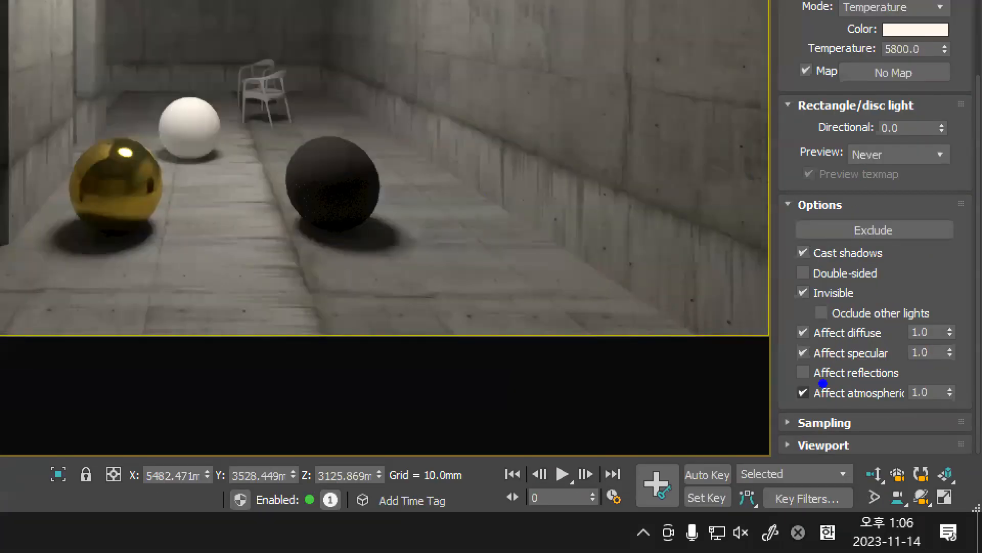
pyautogui.moveTo(821, 383); pyautogui.dragTo(916, 389)
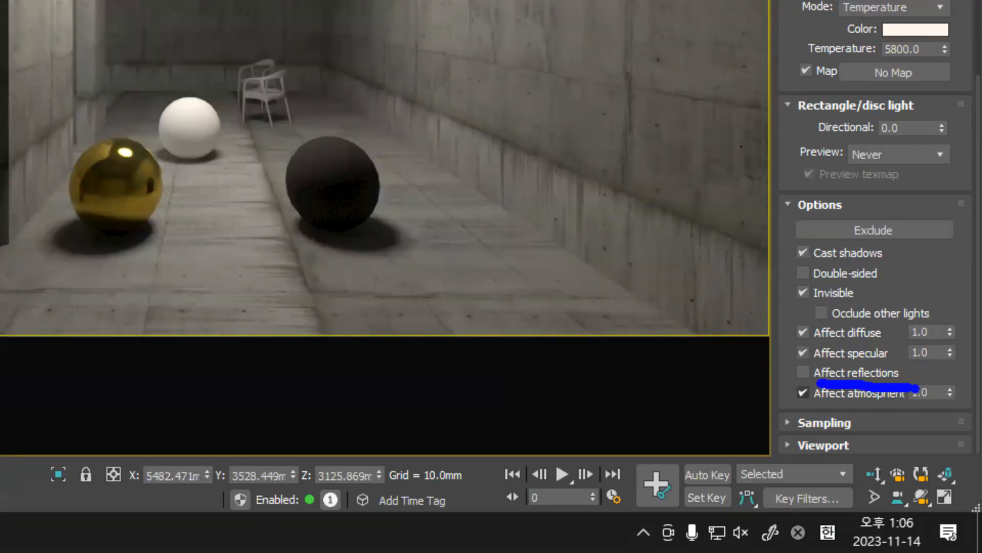
pyautogui.moveTo(200, 244)
pyautogui.mouseDown()
pyautogui.moveTo(230, 281)
pyautogui.moveTo(250, 237)
pyautogui.mouseUp()
pyautogui.moveTo(160, 162)
pyautogui.mouseDown()
pyautogui.moveTo(119, 122)
pyautogui.moveTo(197, 188)
pyautogui.mouseUp()
pyautogui.click(195, 203)
pyautogui.moveTo(64, 41)
pyautogui.mouseDown()
pyautogui.moveTo(49, 45)
pyautogui.moveTo(89, 119)
pyautogui.mouseUp()
pyautogui.moveTo(95, 78)
pyautogui.mouseDown()
pyautogui.moveTo(102, 139)
pyautogui.moveTo(41, 134)
pyautogui.mouseUp()
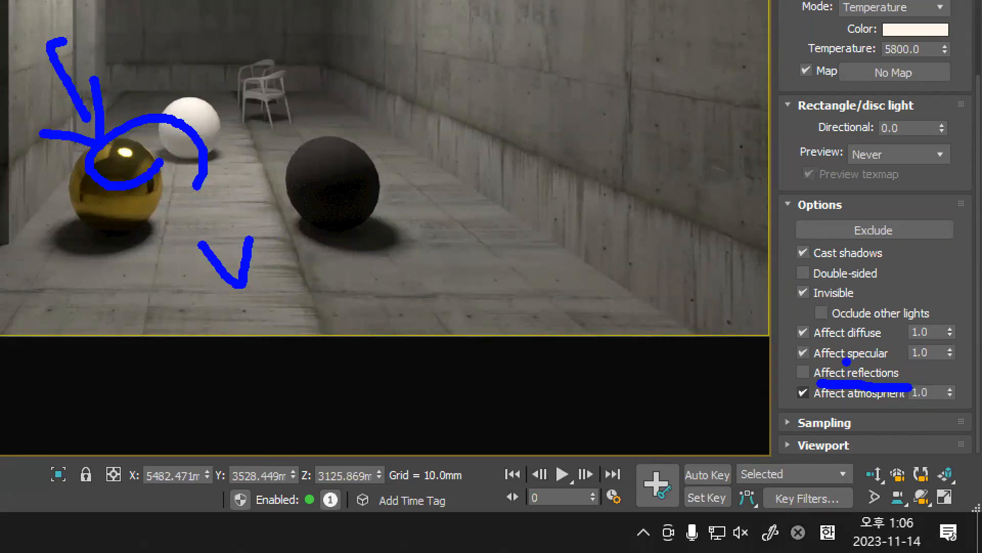
pyautogui.moveTo(818, 364); pyautogui.dragTo(894, 366)
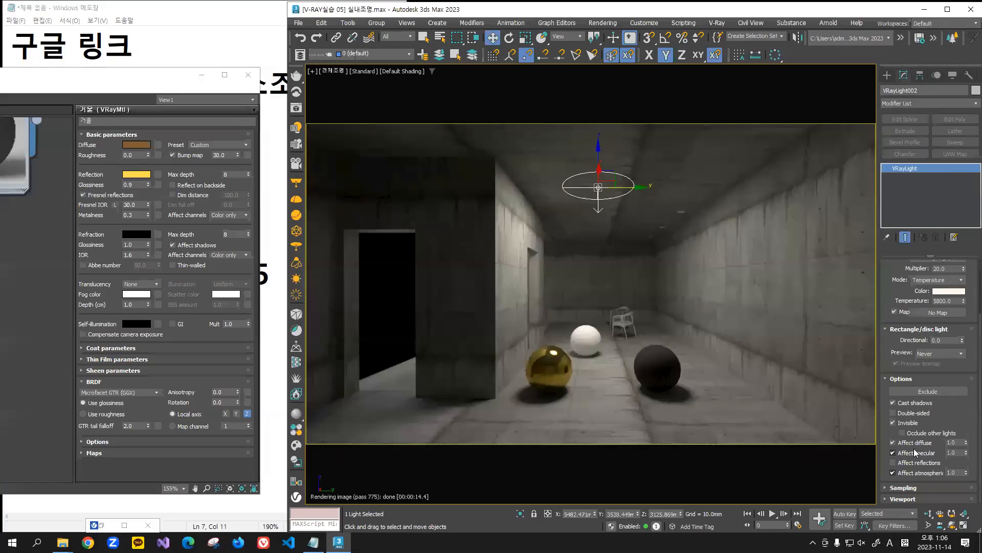
pyautogui.click(803, 353)
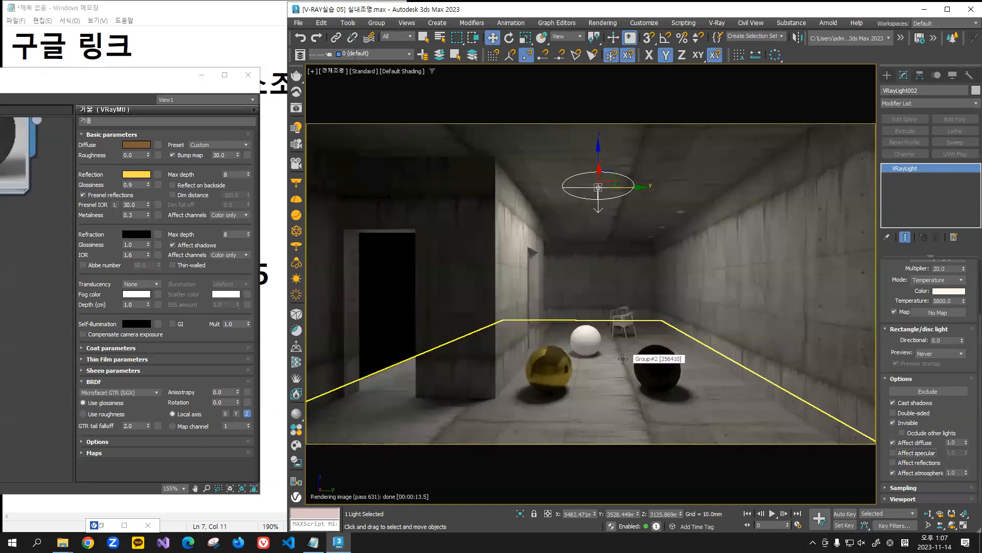
# Step: Select the white sphere and open the 메탈 VRayMtl's parameters, keeping the material editor clear of the spheres
pyautogui.click(599, 355)
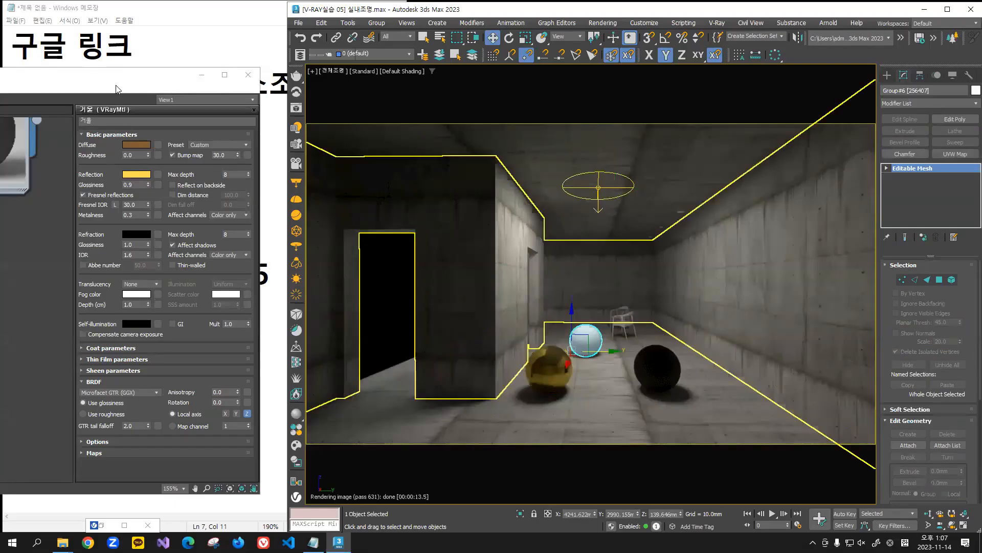
pyautogui.moveTo(118, 79); pyautogui.dragTo(485, 61)
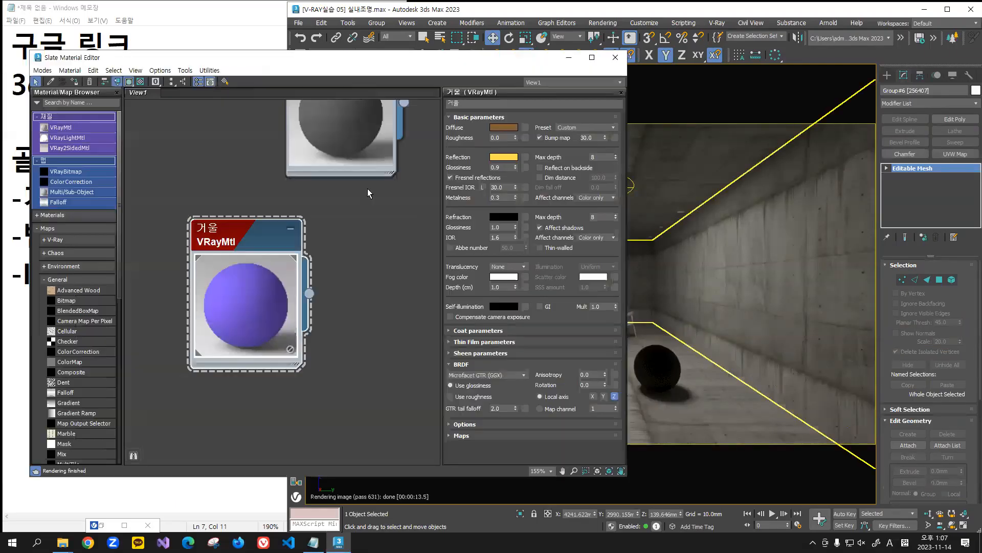
pyautogui.moveTo(322, 240); pyautogui.dragTo(272, 357, button='middle')
pyautogui.moveTo(301, 303); pyautogui.dragTo(291, 342, button='middle')
pyautogui.doubleClick(294, 237)
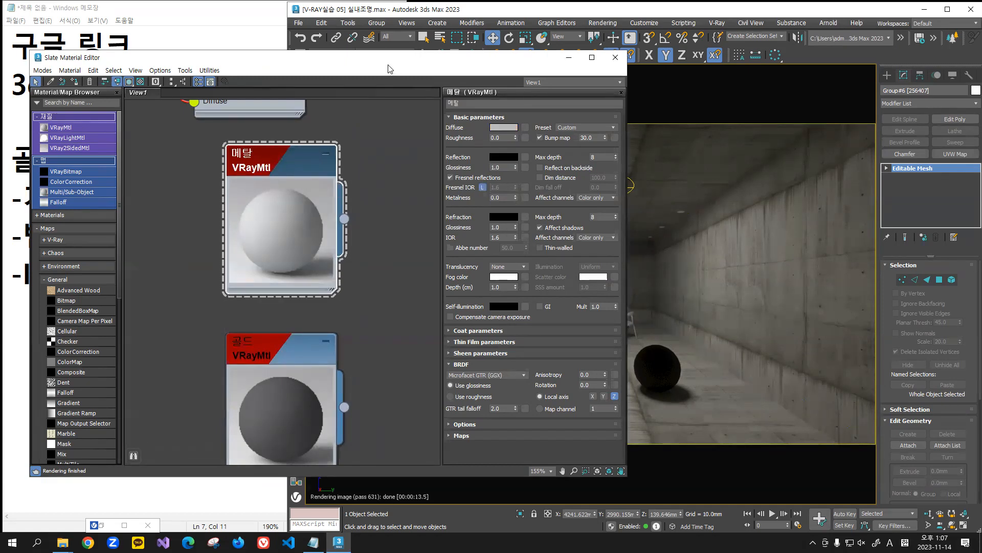
pyautogui.moveTo(390, 69); pyautogui.dragTo(270, 71)
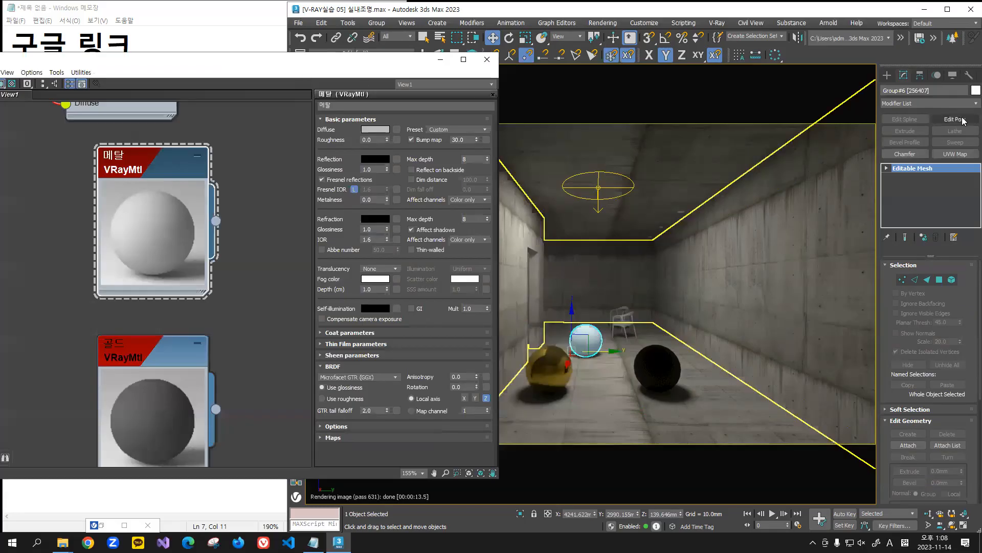
# Step: Close the material editor, switch to Notepad and add the heading 일반금속 below the gold notes
pyautogui.press('m')
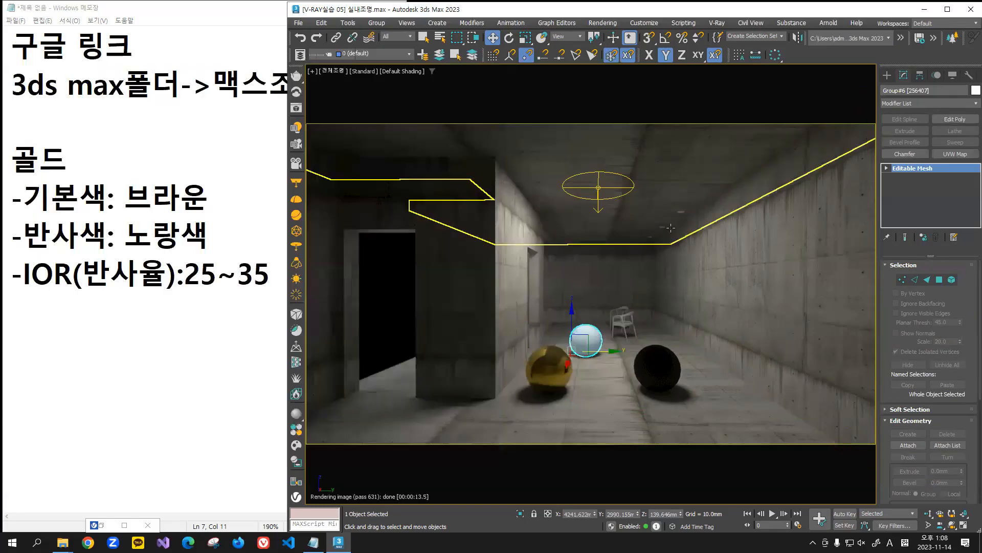
pyautogui.click(97, 318)
pyautogui.click(239, 307)
pyautogui.click(294, 289)
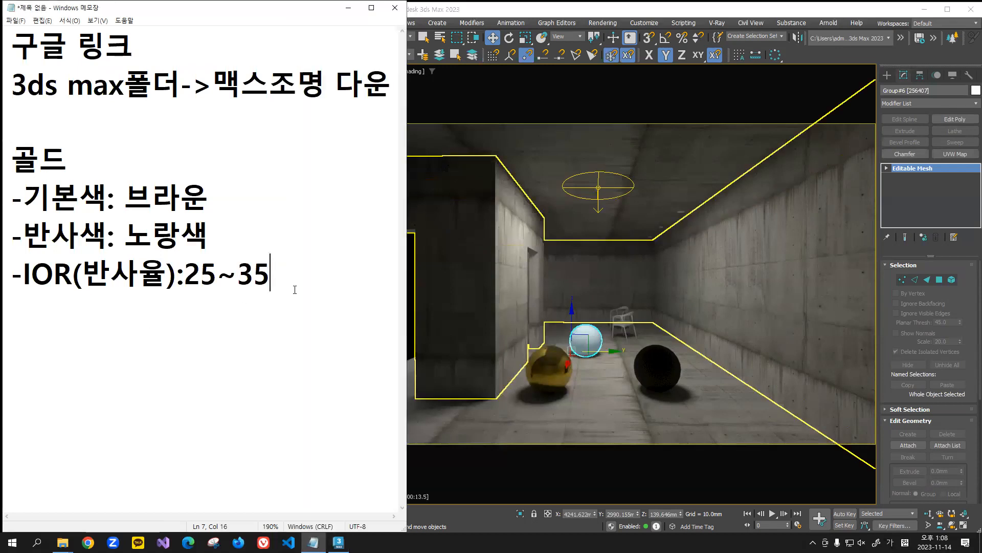
pyautogui.press('Return')
pyautogui.press('Return')
pyautogui.write('일반금ㅅㅗㄱ')
pyautogui.press('Return')
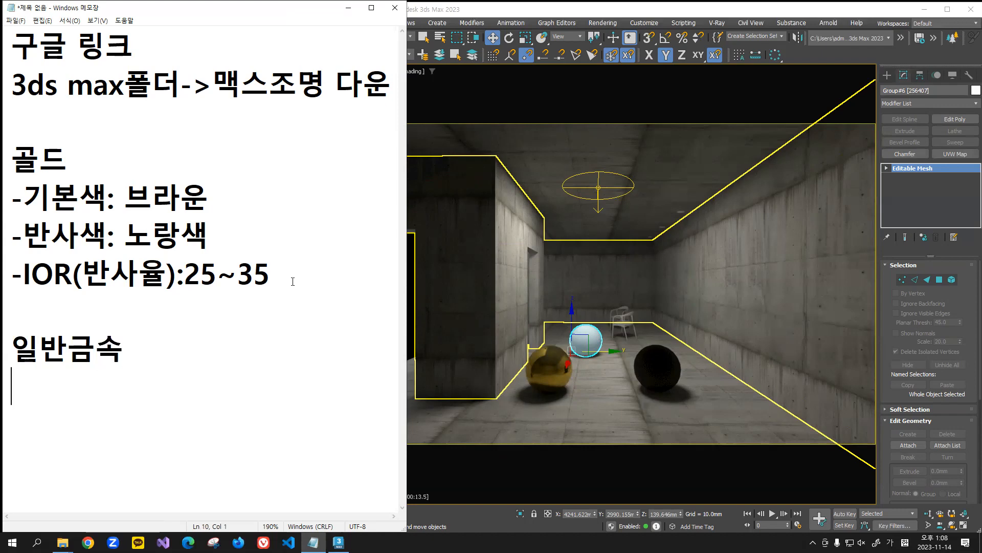
# Step: Switch to 3ds Max, change the 전체조명 camera view to Perspective and frame the white sphere up close
pyautogui.click(596, 284)
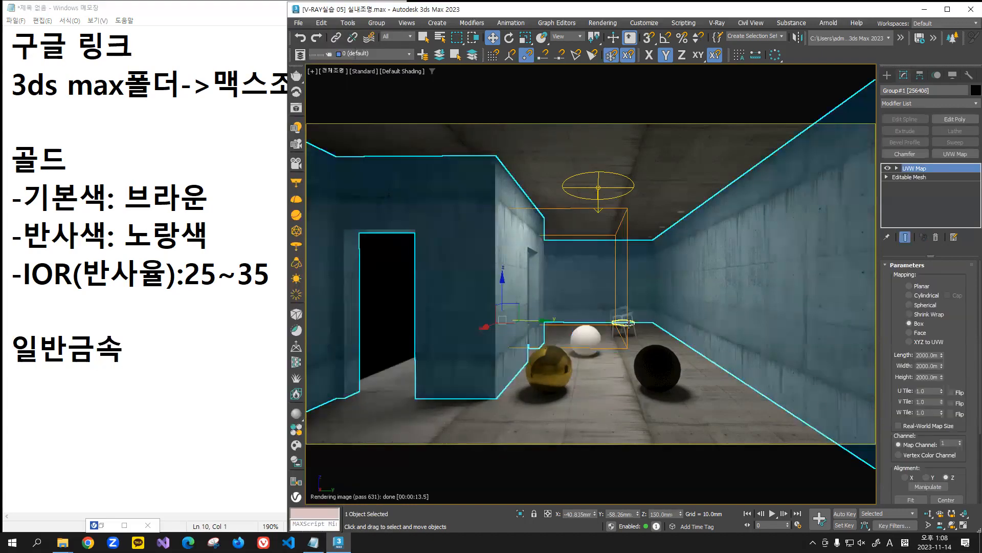
pyautogui.press('p')
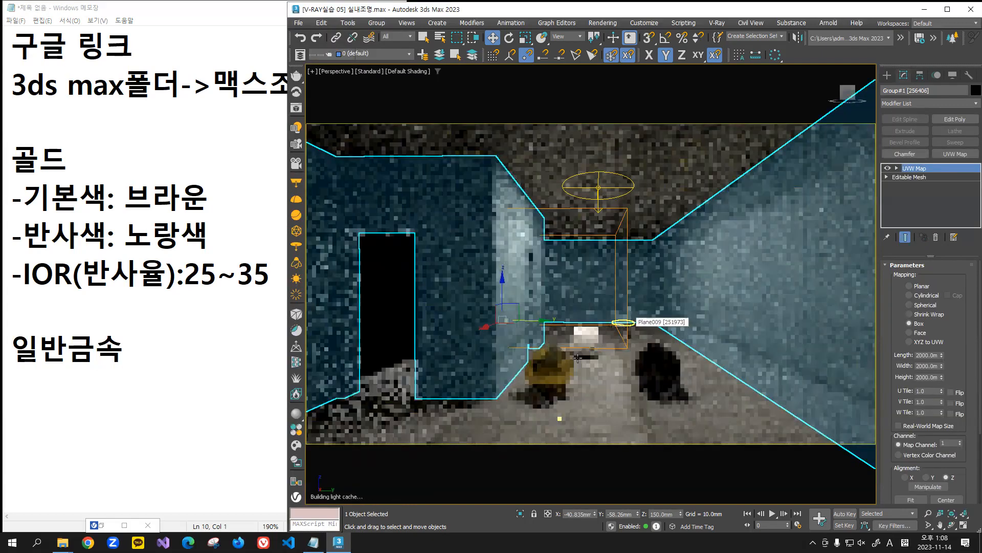
pyautogui.scroll(4, 610, 336)
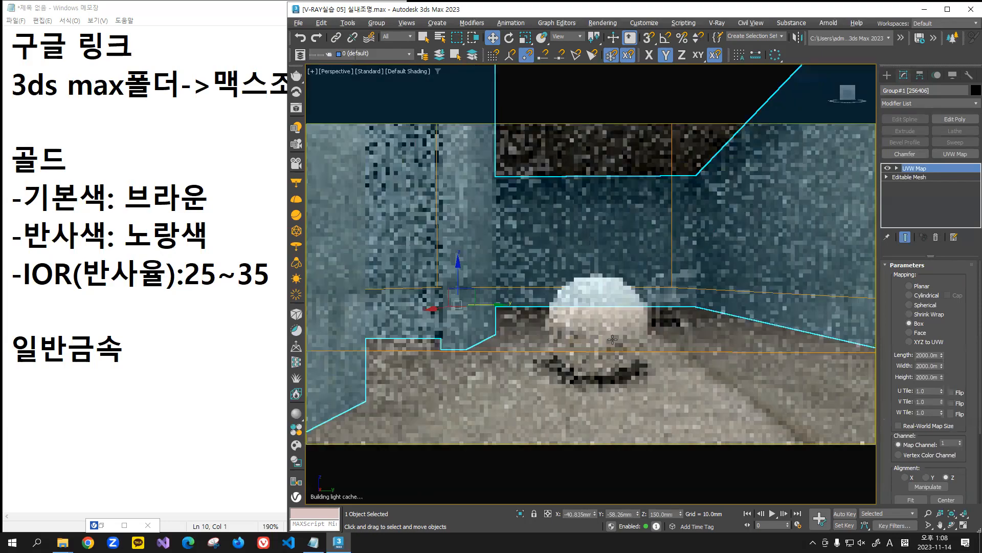
pyautogui.scroll(-3, 624, 372)
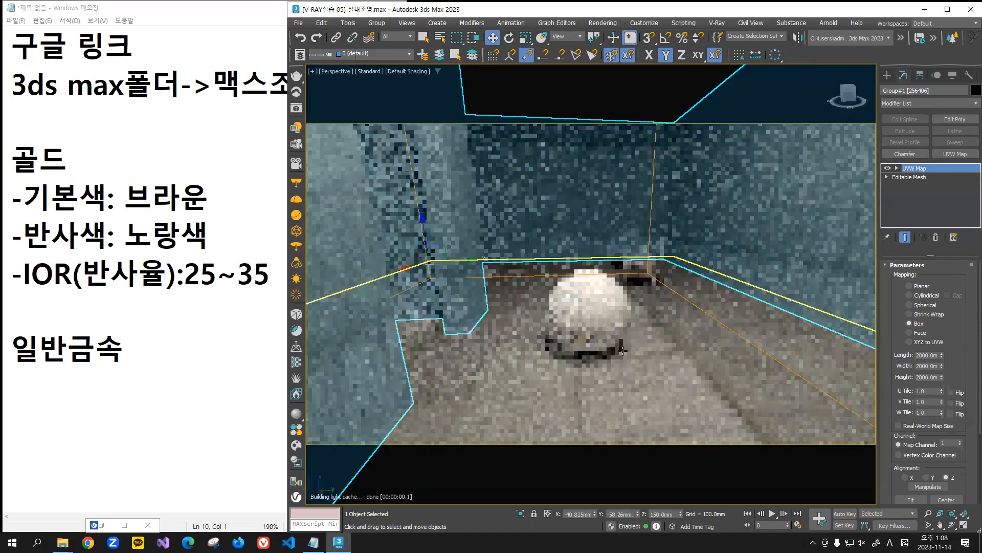
pyautogui.moveTo(607, 346); pyautogui.dragTo(606, 362, button='middle')
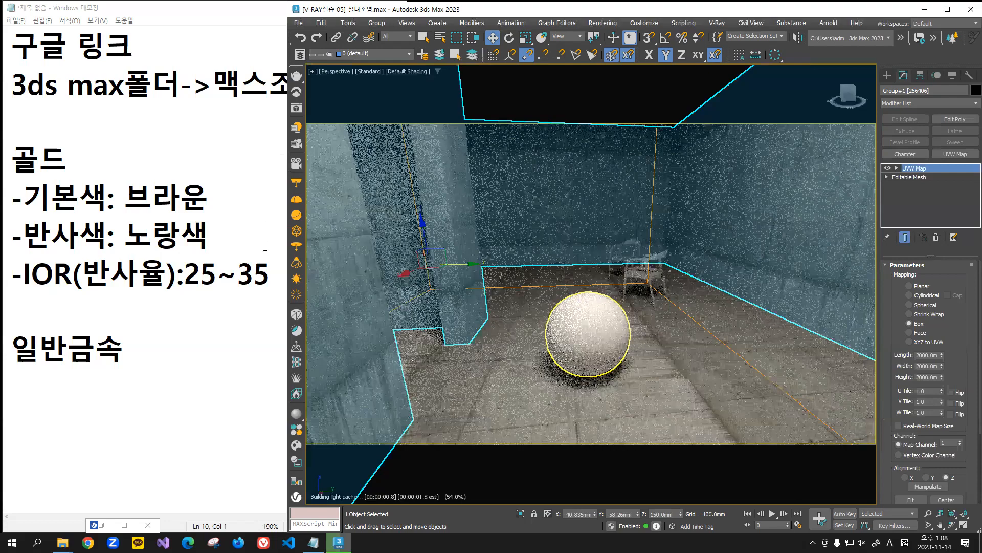
# Step: Switch to Notepad and add the line "-기본색: 중그레이" under the 일반금속 heading
pyautogui.click(263, 215)
pyautogui.click(176, 332)
pyautogui.press('Return')
pyautogui.press('Return')
pyautogui.press('Return')
pyautogui.press('Return')
pyautogui.press('Return')
pyautogui.press('BackSpace')
pyautogui.press('BackSpace')
pyautogui.press('BackSpace')
pyautogui.press('BackSpace')
pyautogui.write('-기')
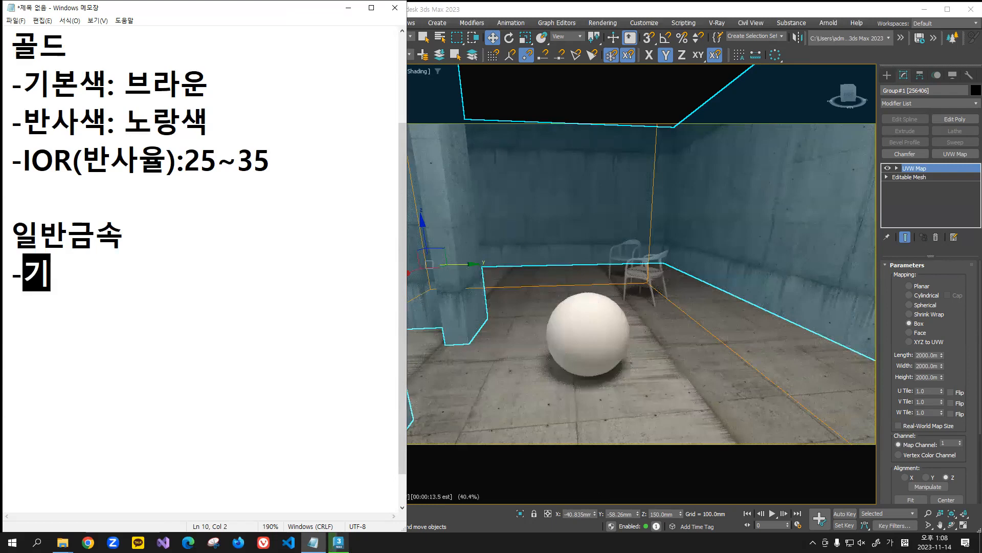
pyautogui.write('본색: ')
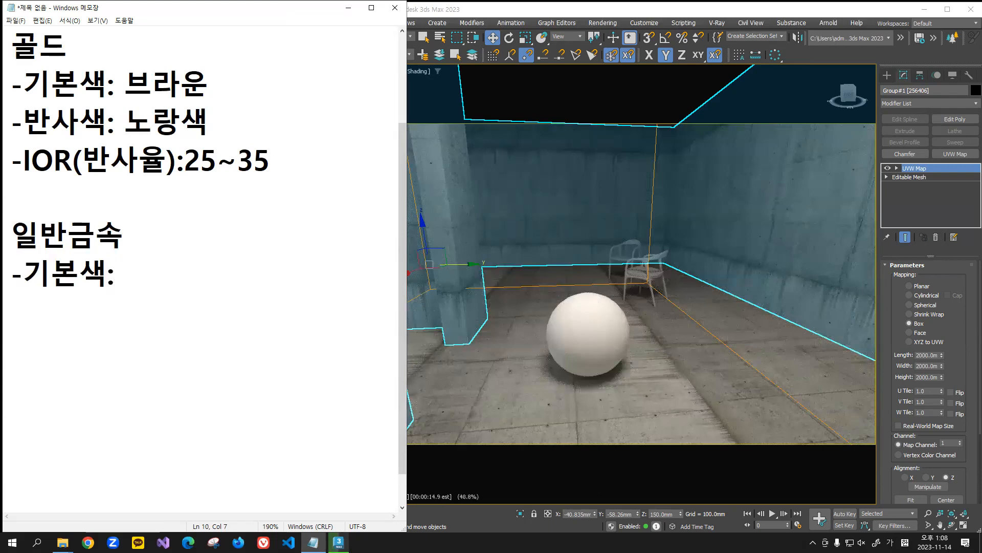
pyautogui.write('중그레이')
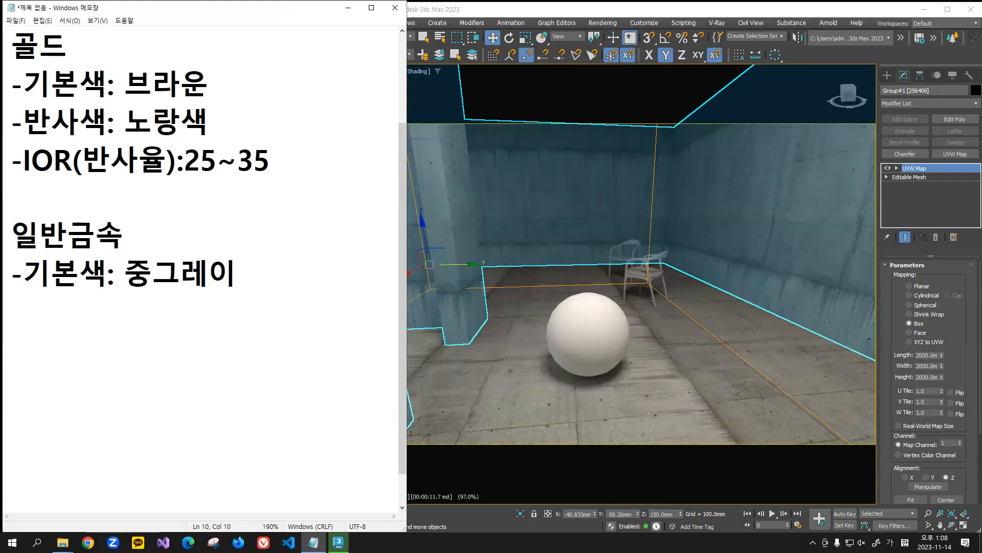
# Step: Change the 일반금속 base colour note to 밝은그레이
pyautogui.press('Left')
pyautogui.press('Left')
pyautogui.press('Left')
pyautogui.press('Delete')
pyautogui.write('밝')
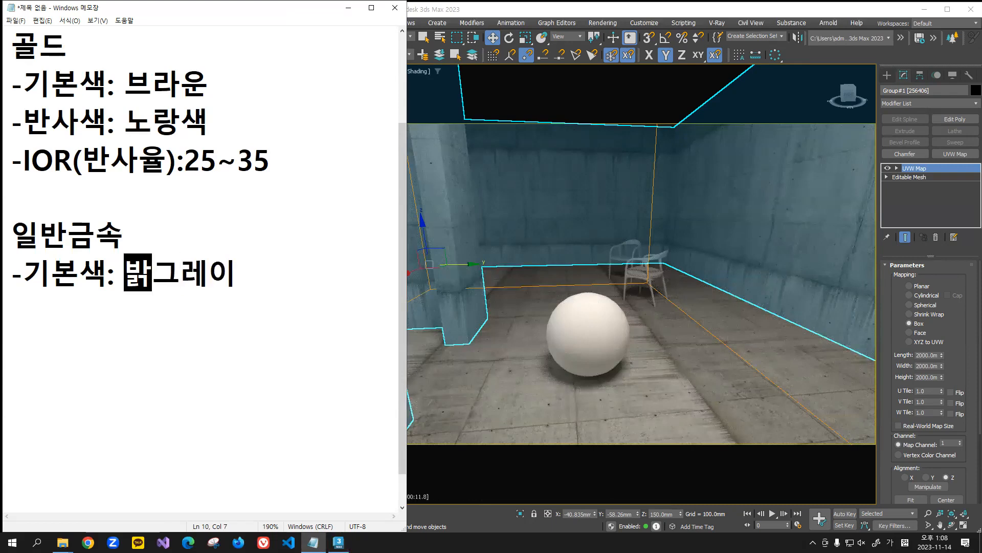
pyautogui.write('은')
pyautogui.press('Right')
pyautogui.press('Right')
pyautogui.press('Right')
# Step: Add the line "-반사색: 화이트그레이" below the 일반금속 base colour
pyautogui.press('Return')
pyautogui.write('-')
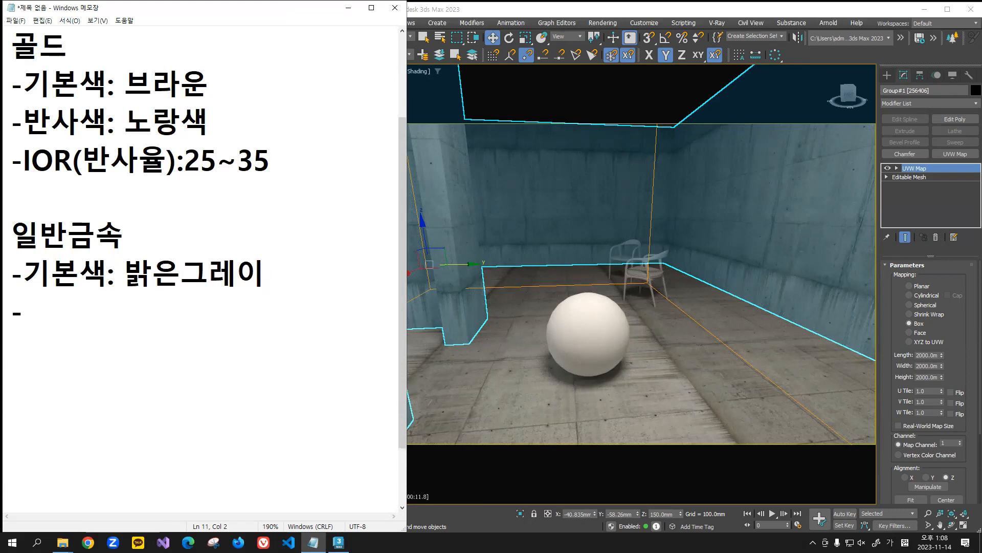
pyautogui.write('반삿')
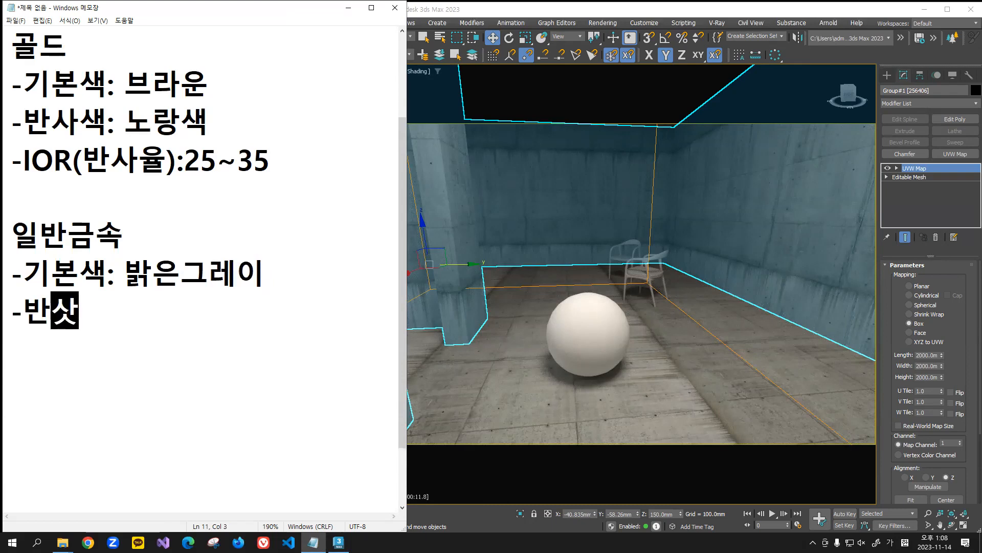
pyautogui.write('색: 화이트그레이')
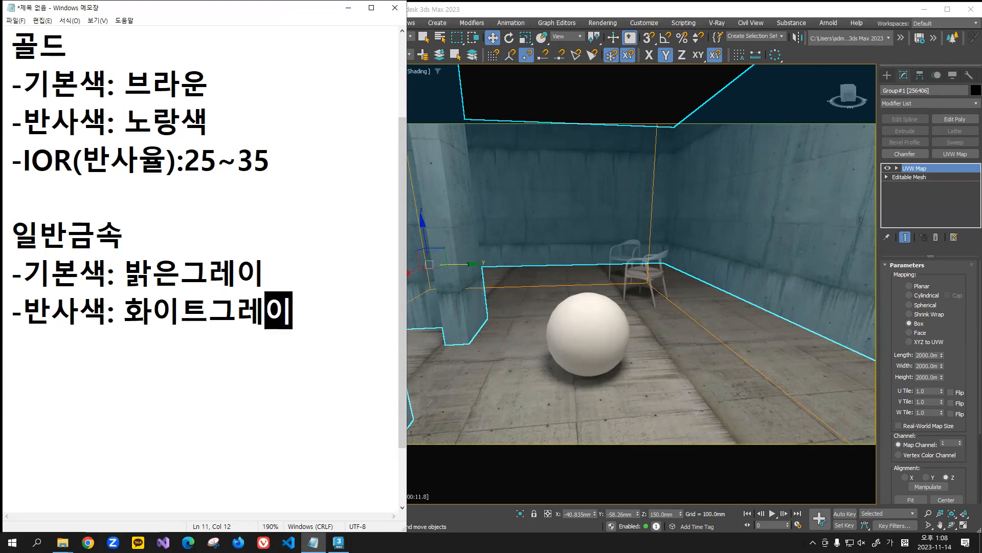
# Step: Copy the gold notes' "IOR(반사율):25~35" text into a new dashed line under 일반금속
pyautogui.press('Return')
pyautogui.write('-')
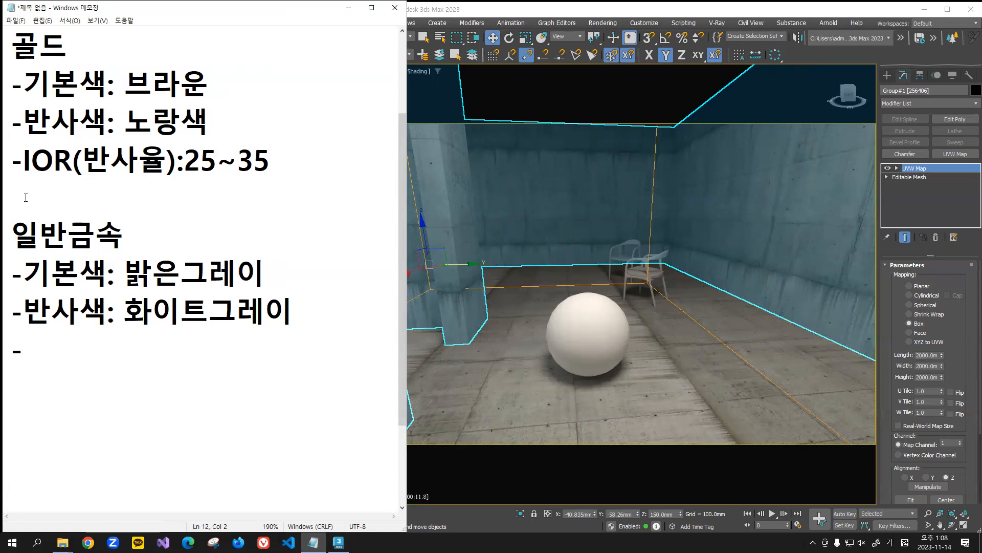
pyautogui.moveTo(23, 159); pyautogui.dragTo(300, 194)
pyautogui.hotkey('ctrl', 'c')
pyautogui.click(176, 335)
pyautogui.hotkey('ctrl', 'v')
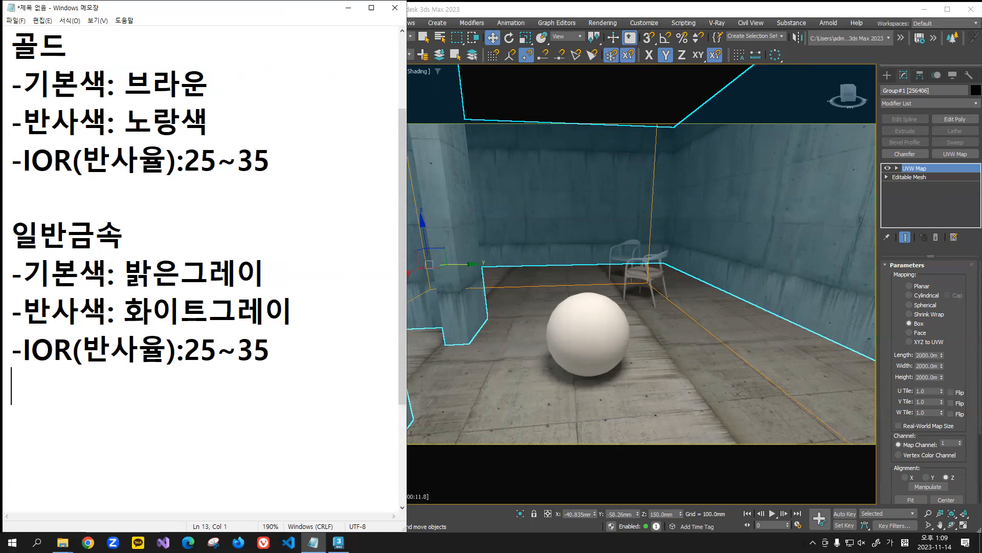
# Step: Switch back to 3ds Max, reopen the Slate Material Editor and reposition it with the 메탈 parameters in view
pyautogui.hotkey('alt', 'Tab')
pyautogui.press('m')
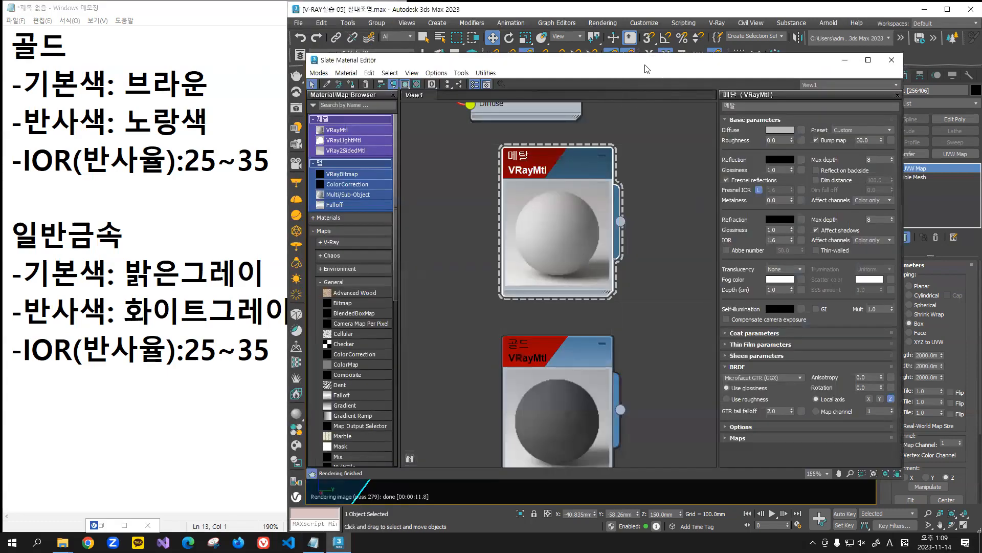
pyautogui.moveTo(644, 68); pyautogui.dragTo(625, 75)
pyautogui.scroll(1, 538, 215)
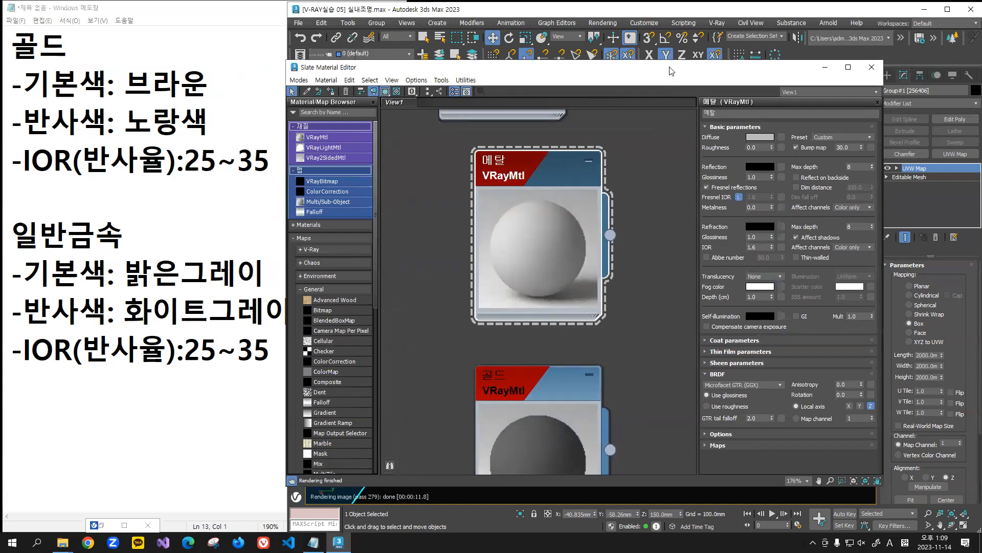
pyautogui.moveTo(672, 71); pyautogui.dragTo(672, 36)
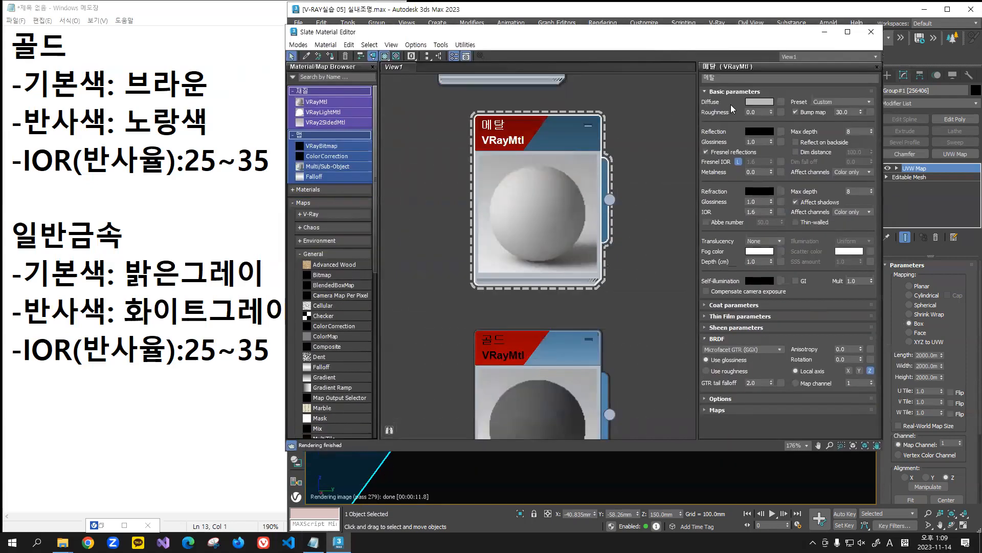
# Step: Set the 메탈 material's Diffuse colour to a light grey with value 185
pyautogui.click(760, 102)
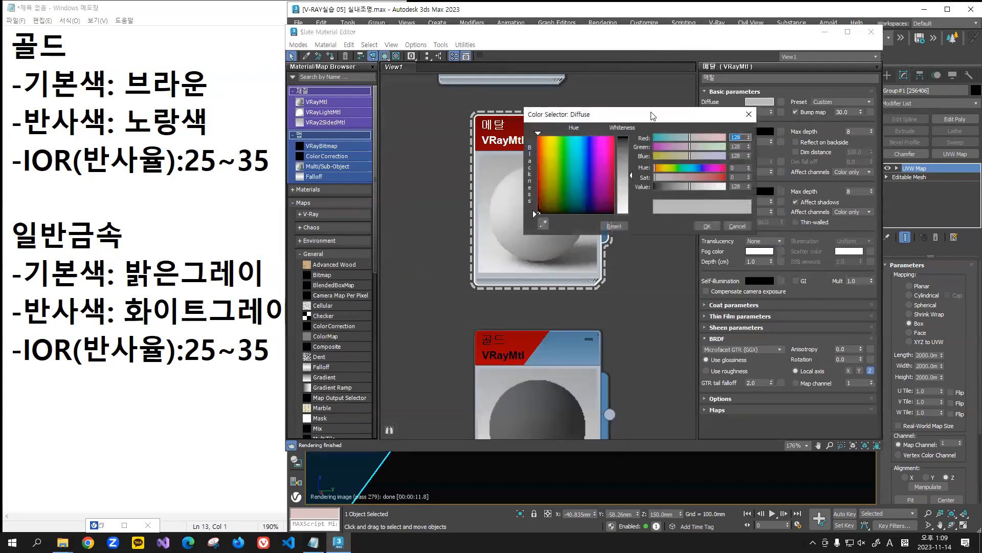
pyautogui.moveTo(656, 117); pyautogui.dragTo(643, 92)
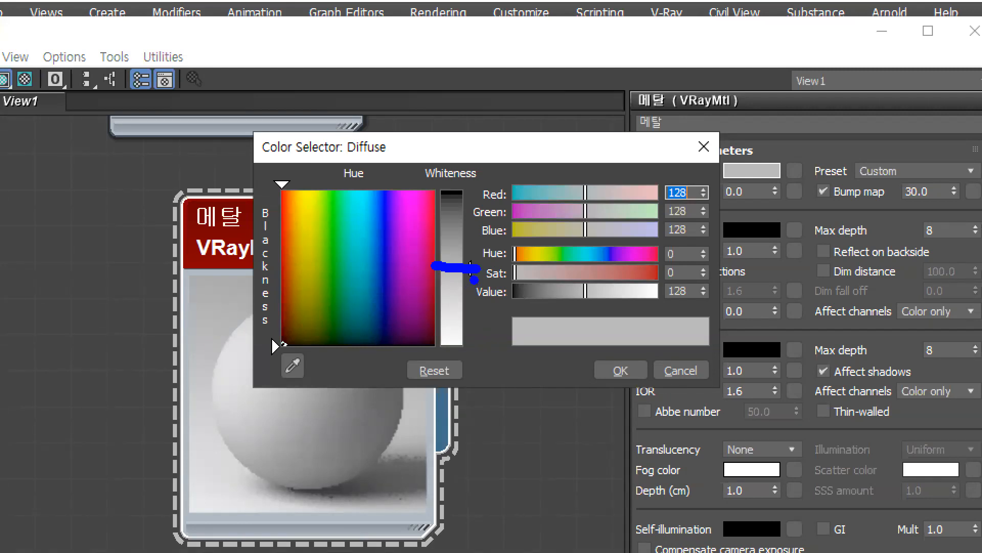
pyautogui.moveTo(475, 278)
pyautogui.mouseDown()
pyautogui.moveTo(468, 351)
pyautogui.moveTo(514, 310)
pyautogui.mouseUp()
pyautogui.press('Escape')
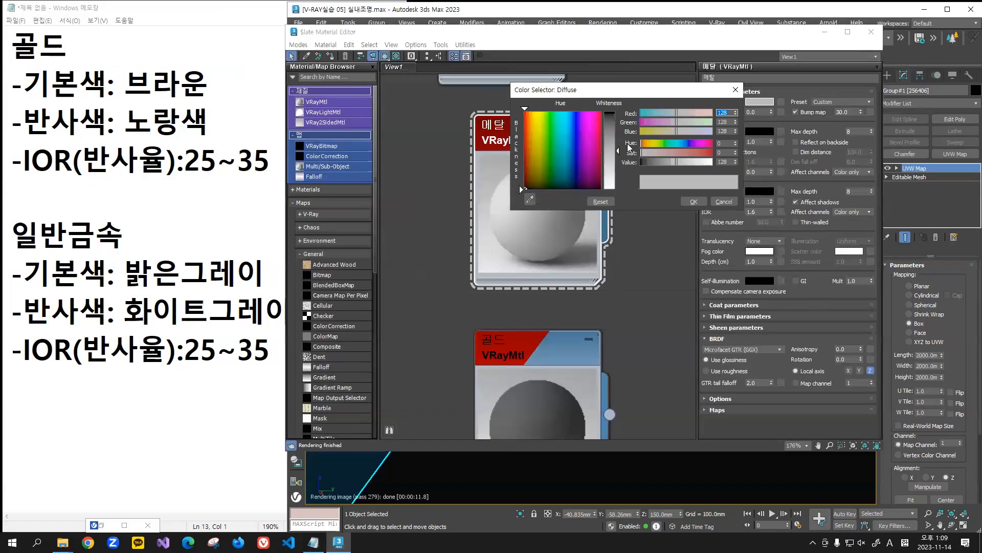
pyautogui.moveTo(618, 149); pyautogui.dragTo(618, 168)
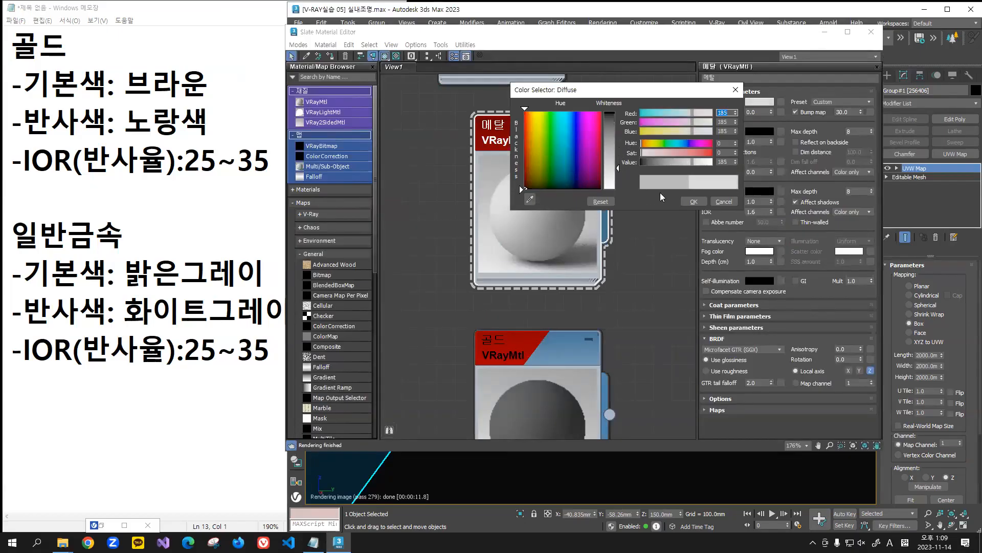
pyautogui.click(693, 202)
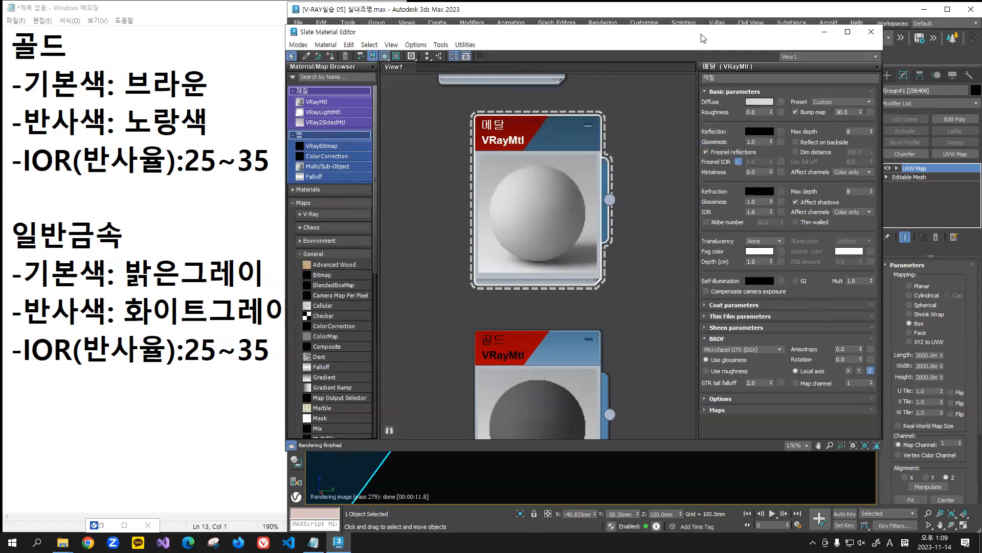
# Step: Assign the 메탈 material to the white sphere, renaming it 메탈2 instead of replacing the existing material
pyautogui.moveTo(512, 32); pyautogui.dragTo(864, 27)
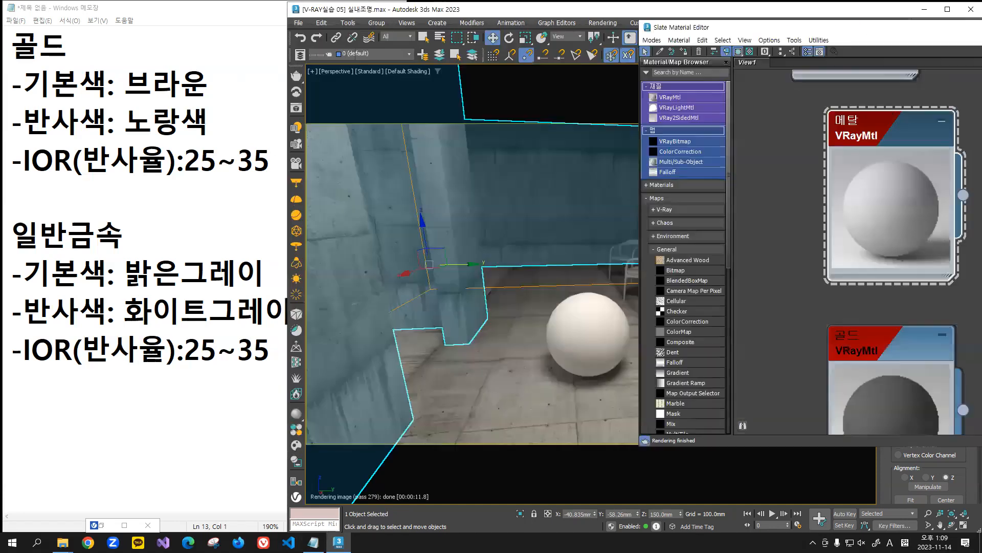
pyautogui.click(595, 334)
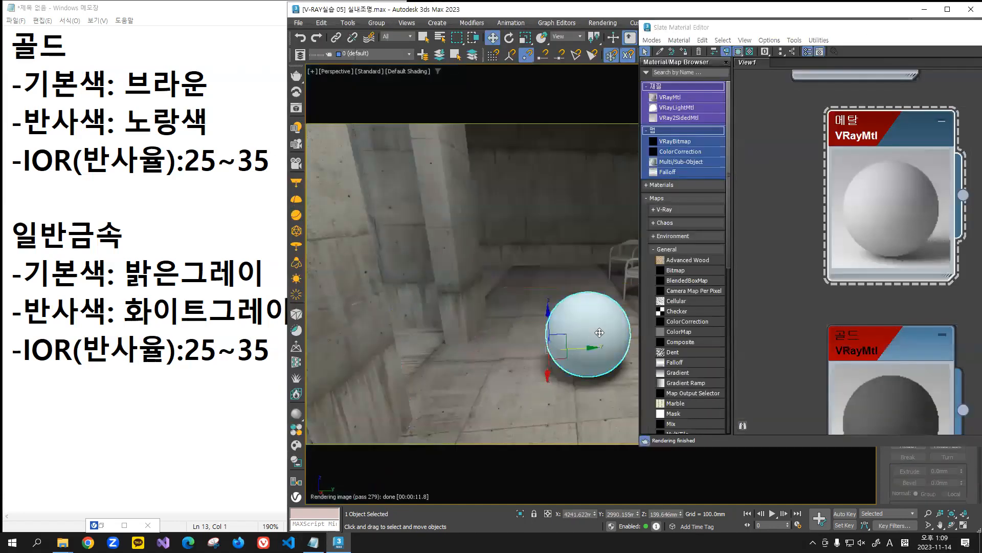
pyautogui.click(684, 51)
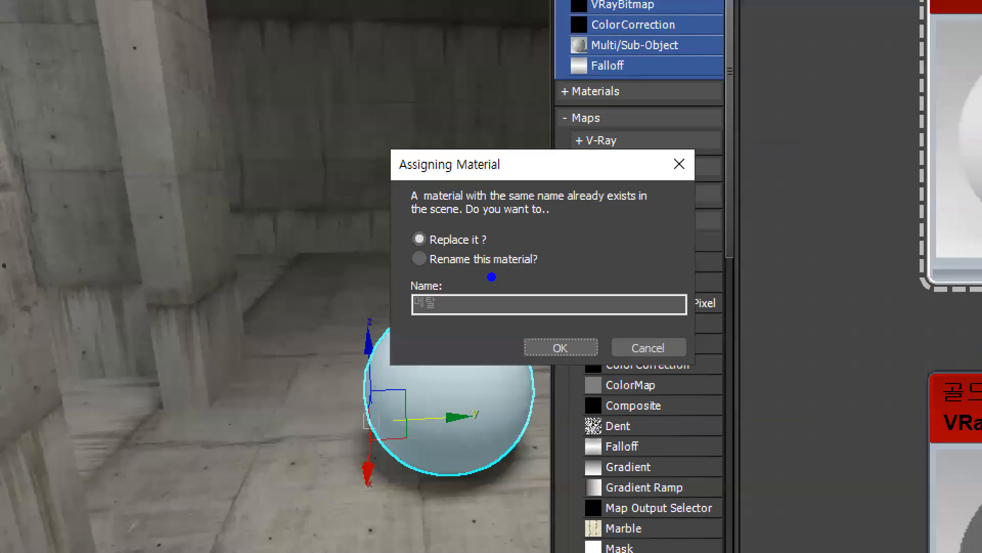
pyautogui.moveTo(417, 277); pyautogui.dragTo(579, 281)
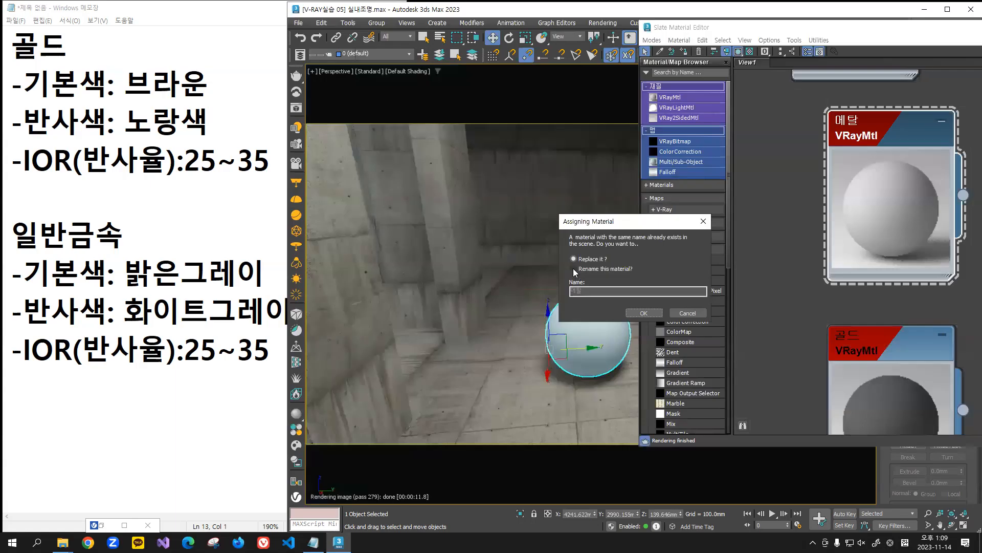
pyautogui.click(419, 258)
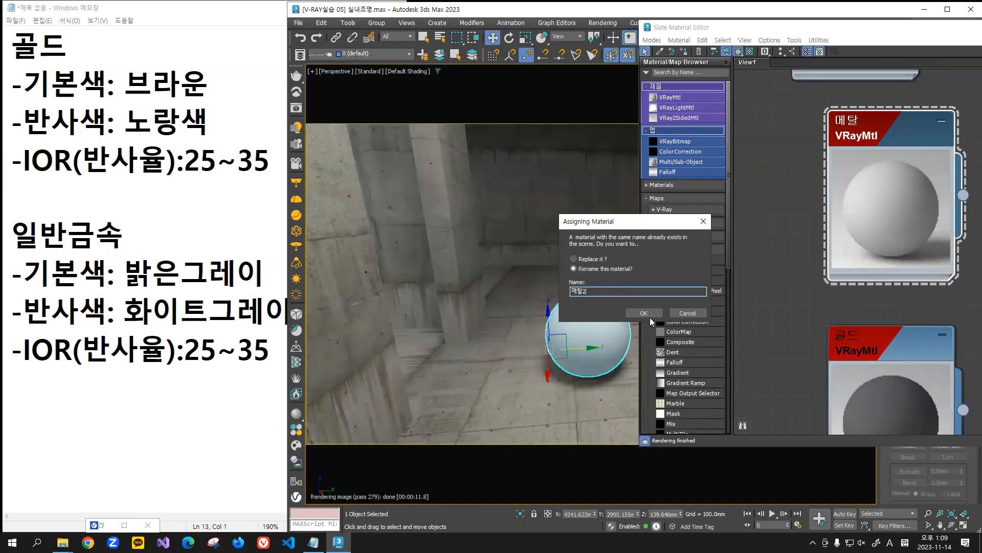
pyautogui.click(645, 314)
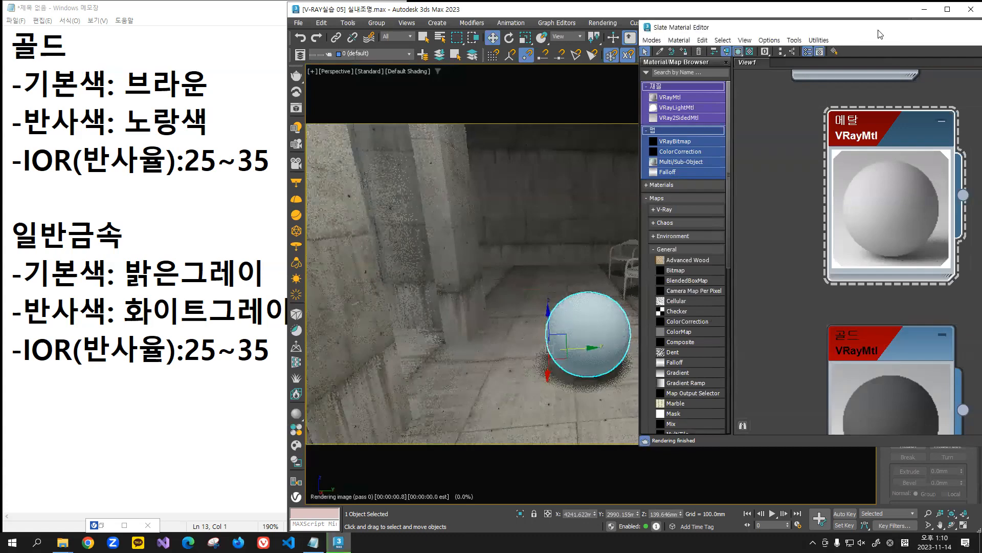
# Step: Set the 메탈2 material's Reflection colour to a whitish grey with value 225
pyautogui.moveTo(878, 31); pyautogui.dragTo(870, 33)
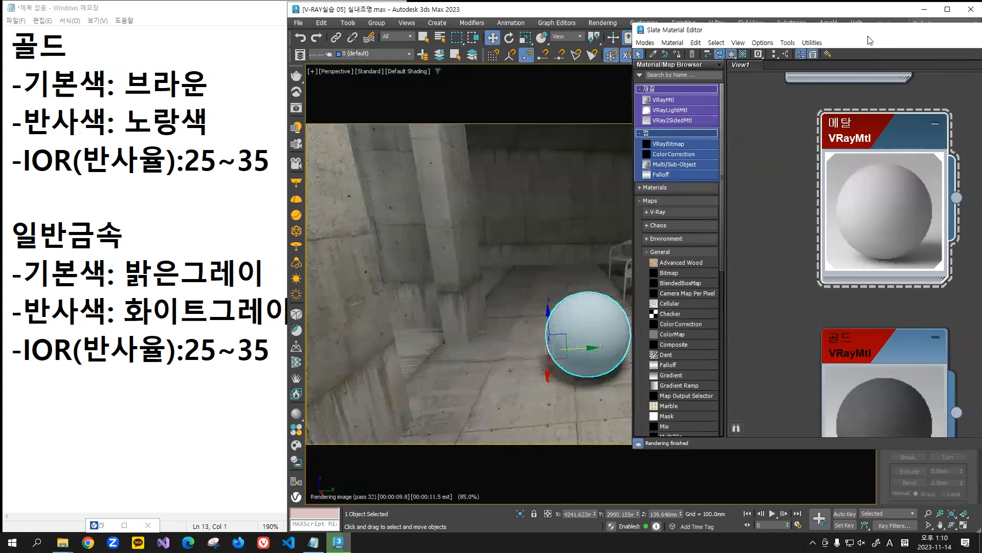
pyautogui.moveTo(869, 37); pyautogui.dragTo(557, 19)
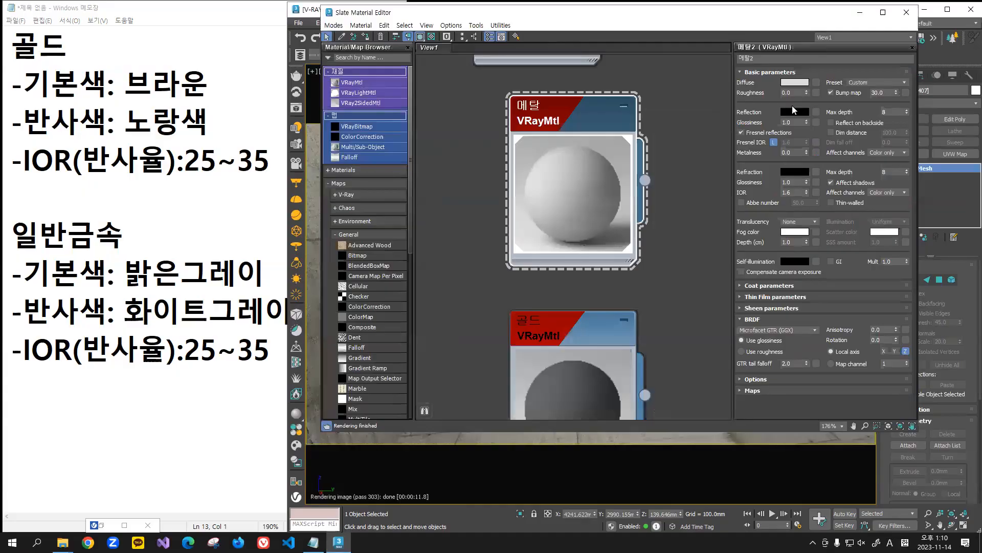
pyautogui.click(788, 111)
pyautogui.moveTo(652, 207); pyautogui.dragTo(655, 214)
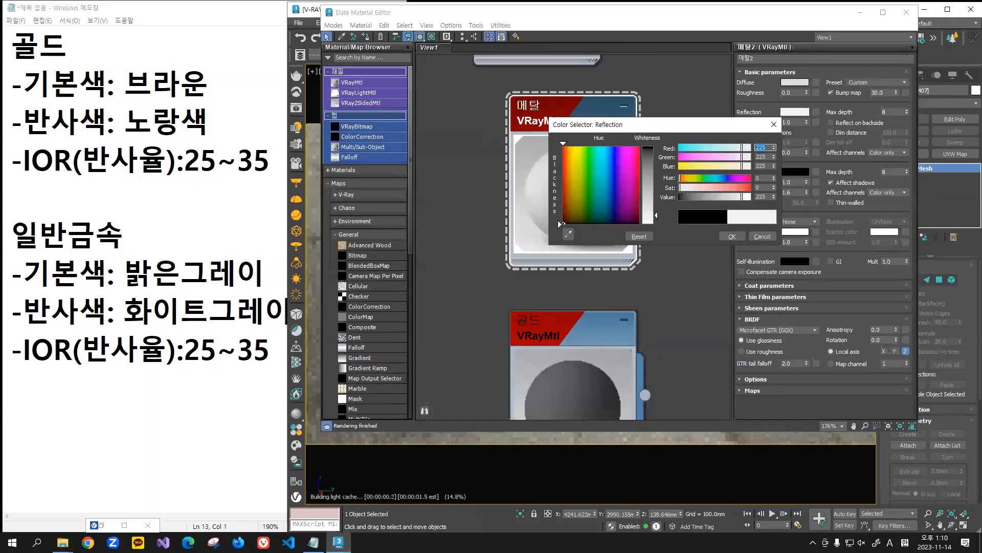
pyautogui.click(732, 236)
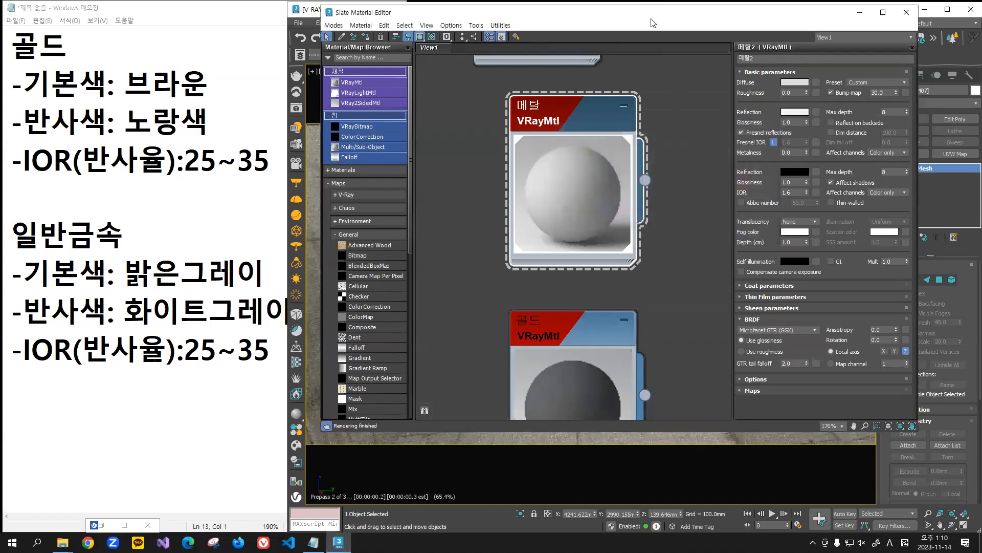
# Step: Unlock the 메탈2 material's Fresnel IOR from the refraction IOR and set it to 30
pyautogui.moveTo(526, 17); pyautogui.dragTo(946, 47)
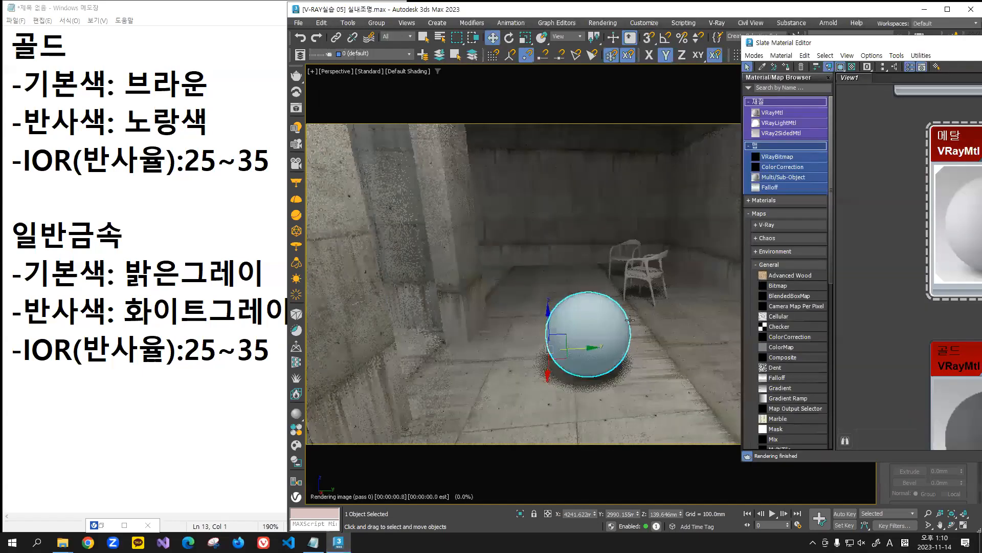
pyautogui.click(937, 45)
pyautogui.moveTo(937, 45); pyautogui.dragTo(563, 12)
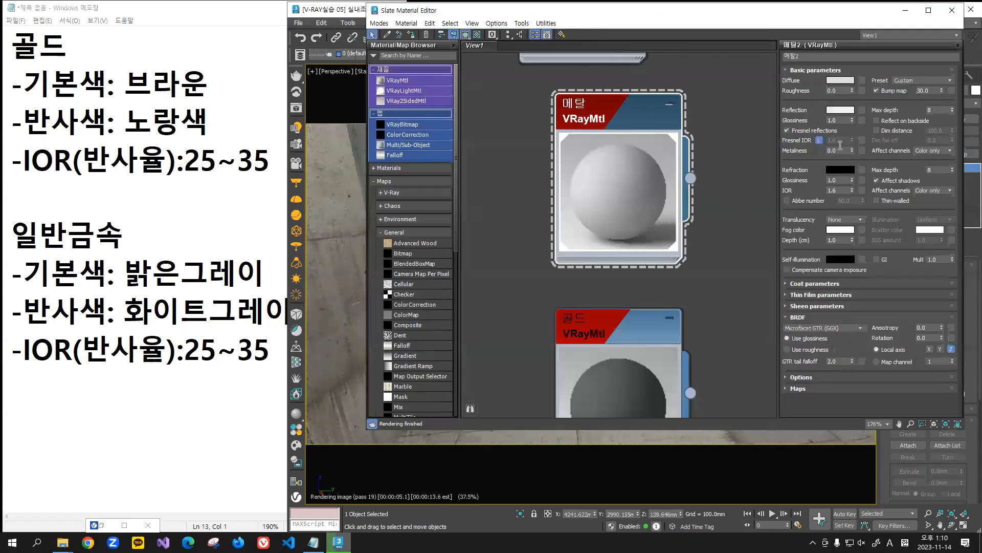
pyautogui.click(819, 141)
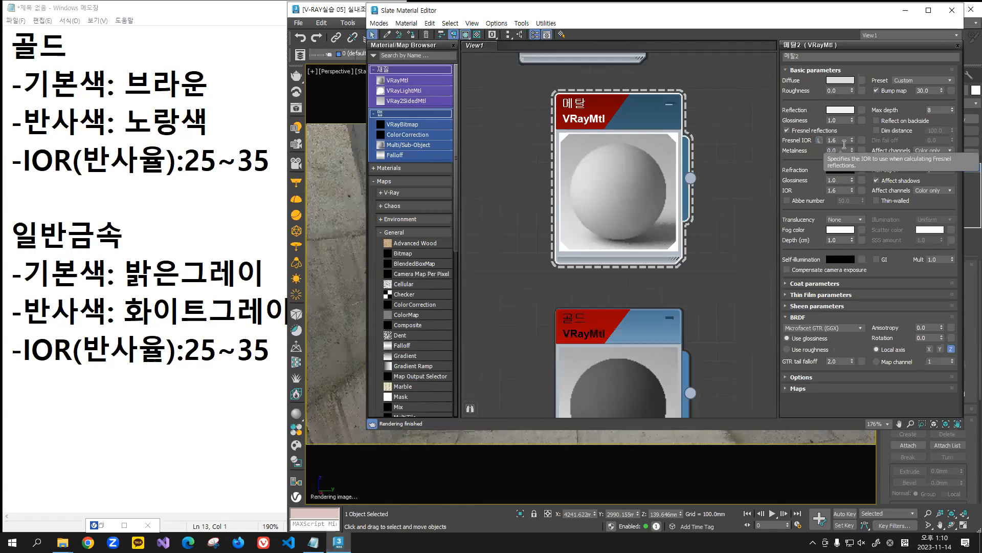
pyautogui.click(844, 143)
pyautogui.doubleClick(845, 144)
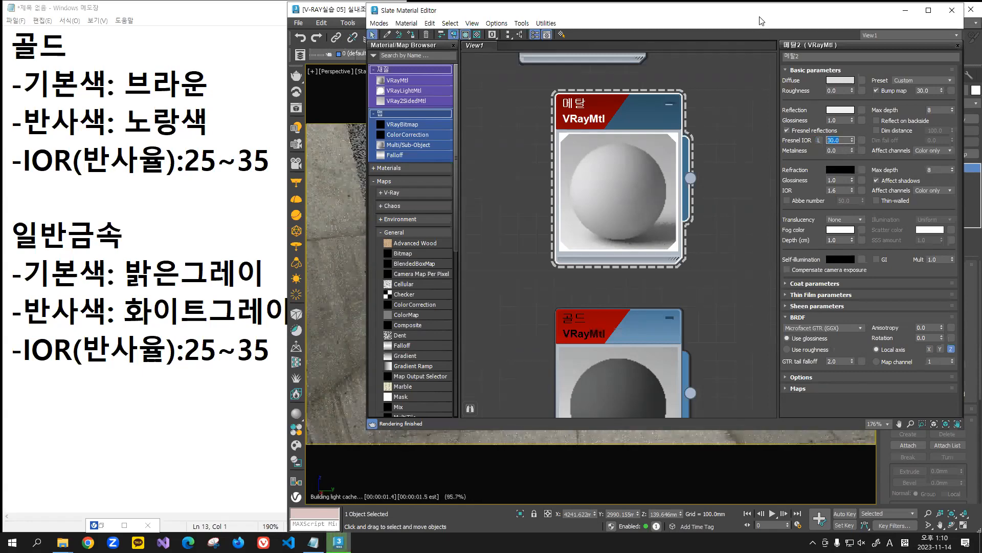
# Step: Select the metal sphere, bring the 메탈2 parameters beside the render and set Metalness to 1.0
pyautogui.moveTo(762, 18); pyautogui.dragTo(981, 35)
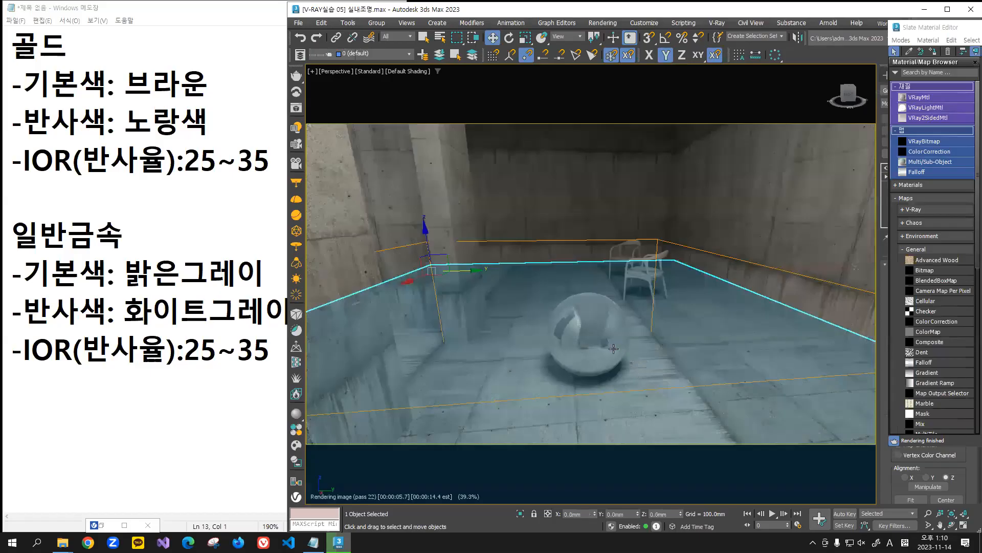
pyautogui.click(614, 348)
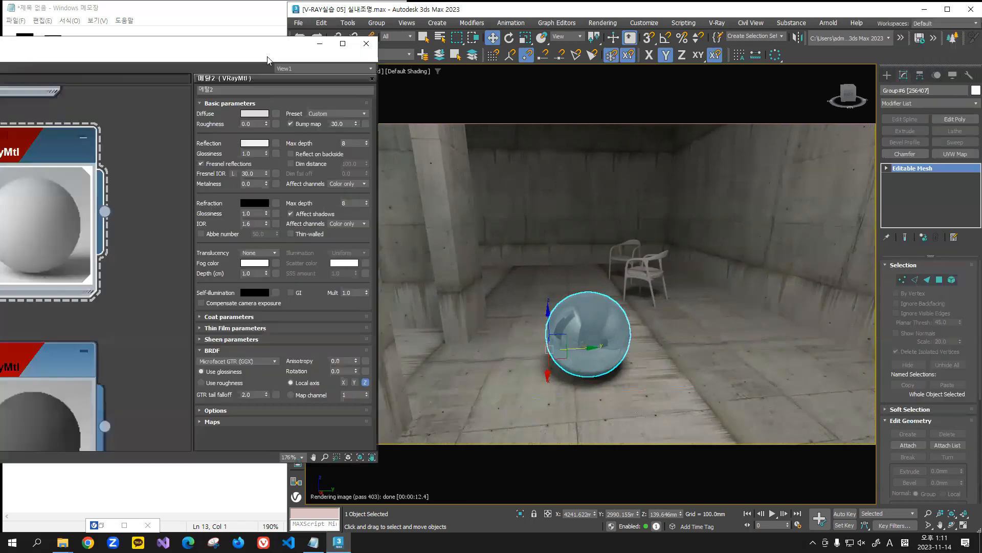
pyautogui.moveTo(266, 185); pyautogui.dragTo(281, 82)
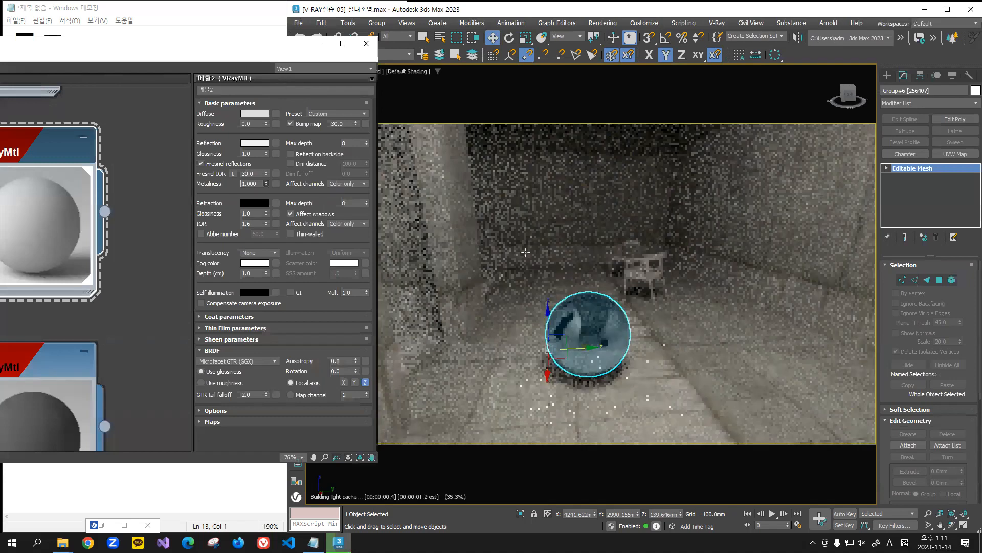
pyautogui.click(513, 319)
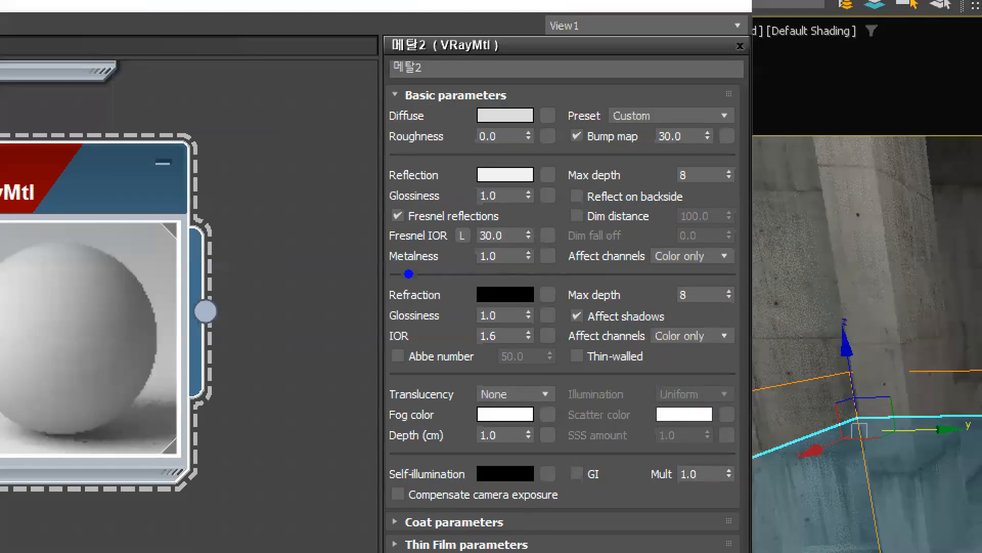
pyautogui.moveTo(375, 275); pyautogui.dragTo(525, 276)
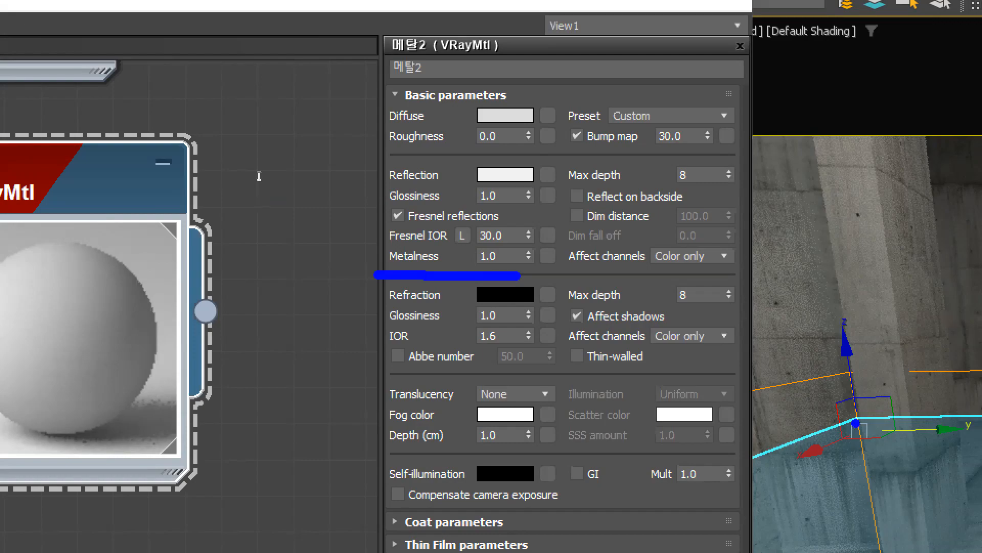
pyautogui.press('Escape')
pyautogui.click(547, 215)
pyautogui.click(564, 326)
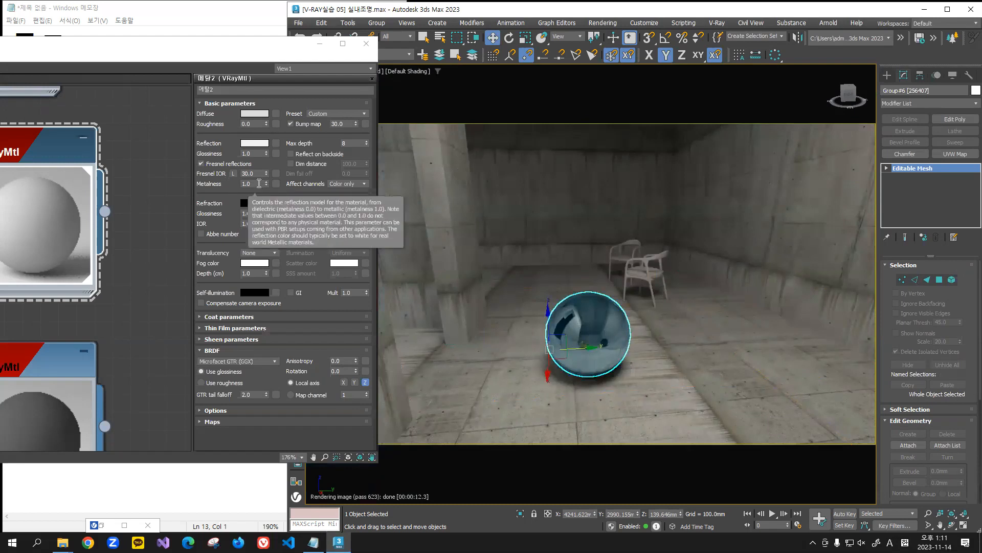
# Step: Set the 메탈2 material's Metalness to 0.8
pyautogui.click(256, 183)
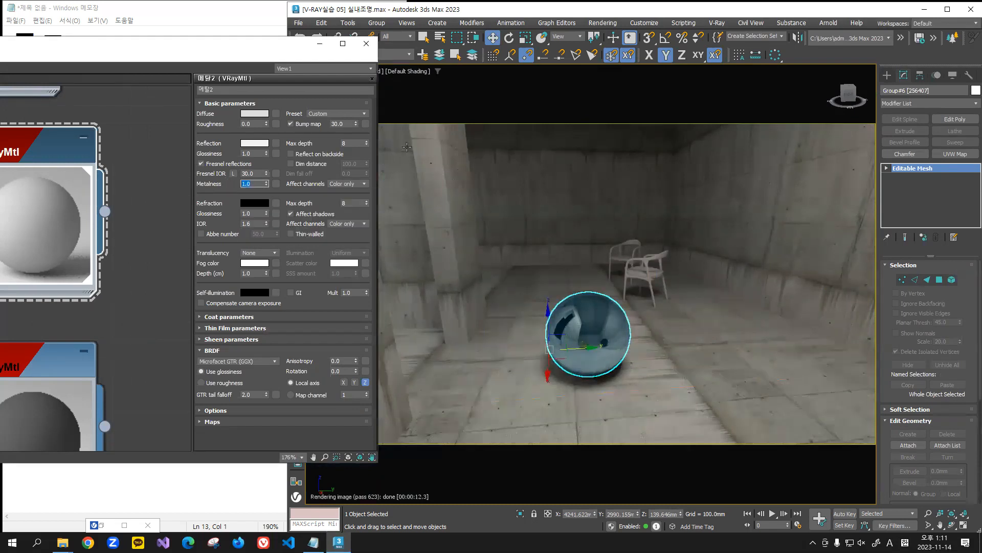
pyautogui.write('0.8')
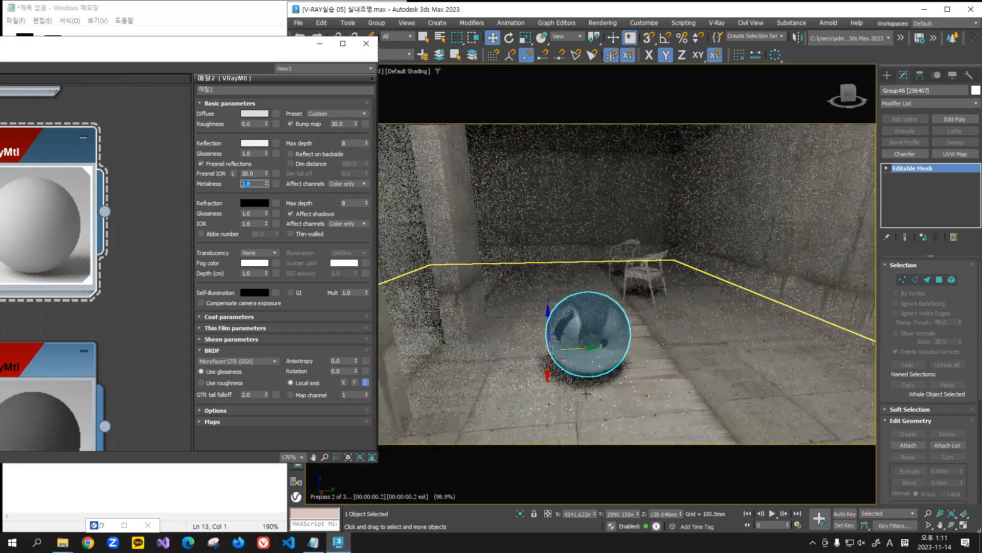
pyautogui.click(627, 227)
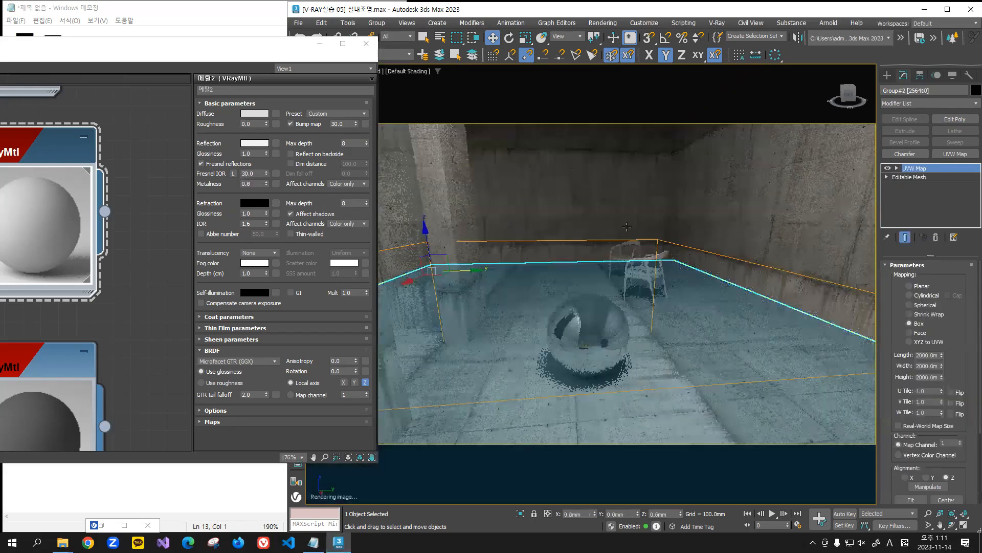
pyautogui.click(635, 369)
pyautogui.click(634, 369)
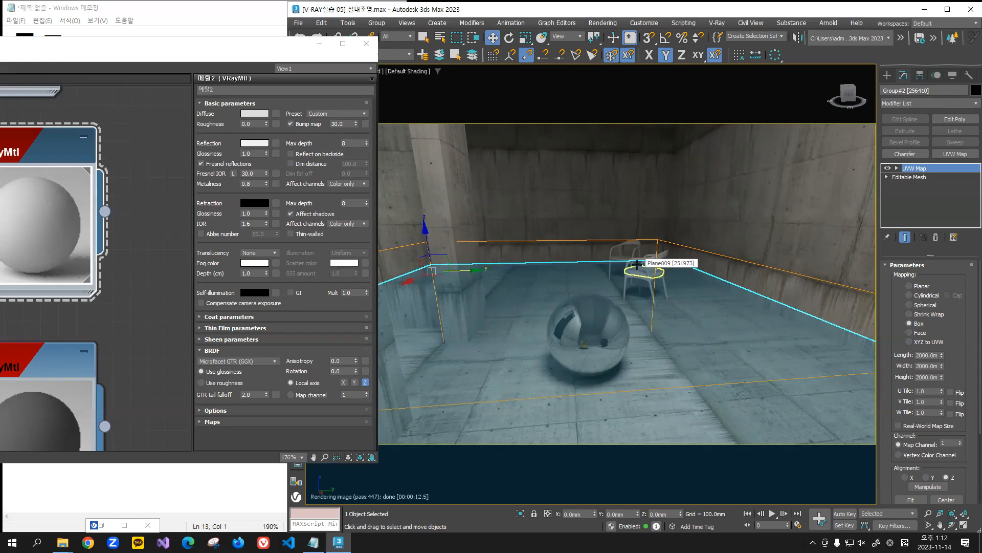
# Step: Select the metal sphere for a close-up and set the 메탈2 reflection Glossiness to 0.95
pyautogui.moveTo(196, 47); pyautogui.dragTo(313, 52)
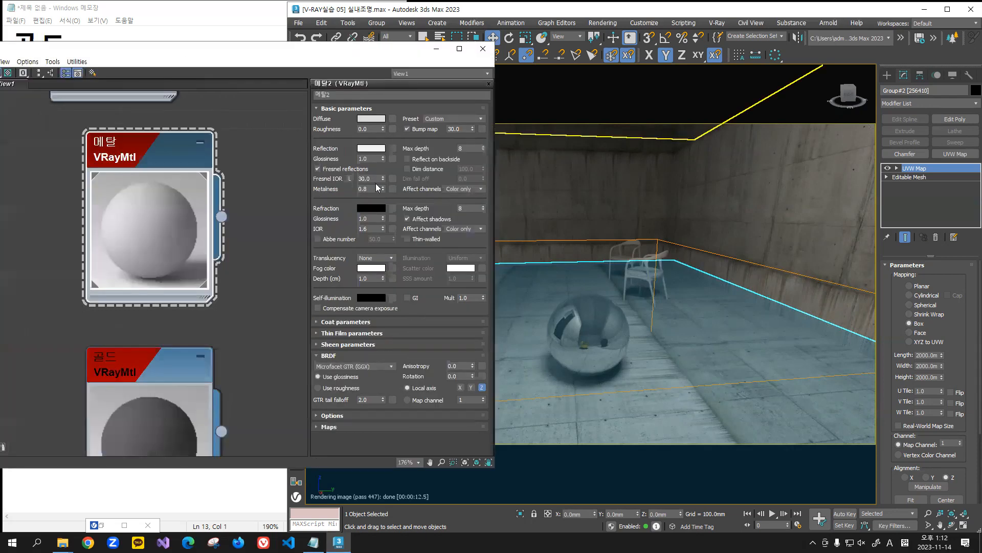
pyautogui.click(611, 339)
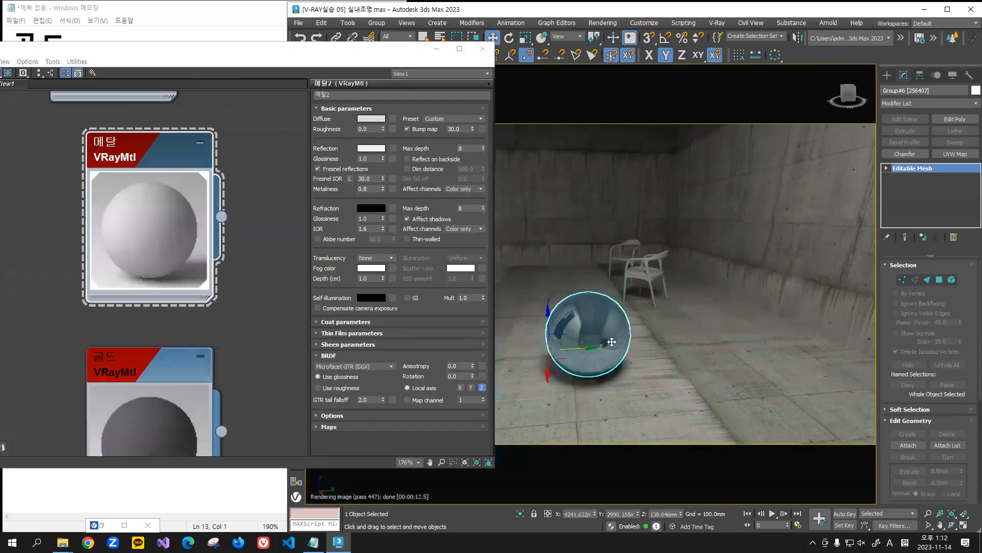
pyautogui.scroll(3, 612, 323)
pyautogui.moveTo(612, 320); pyautogui.dragTo(650, 304, button='middle')
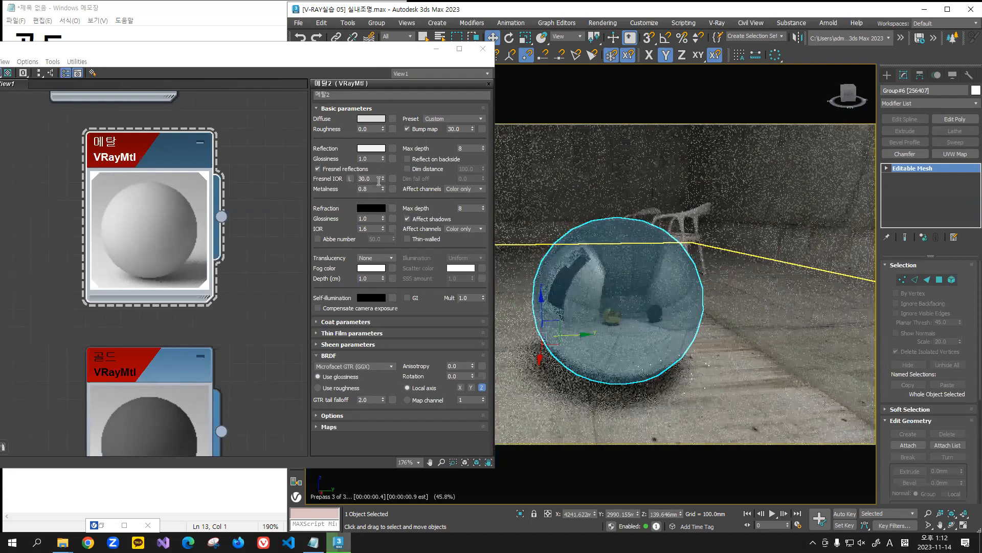
pyautogui.doubleClick(370, 158)
pyautogui.write('0.9')
pyautogui.press('Return')
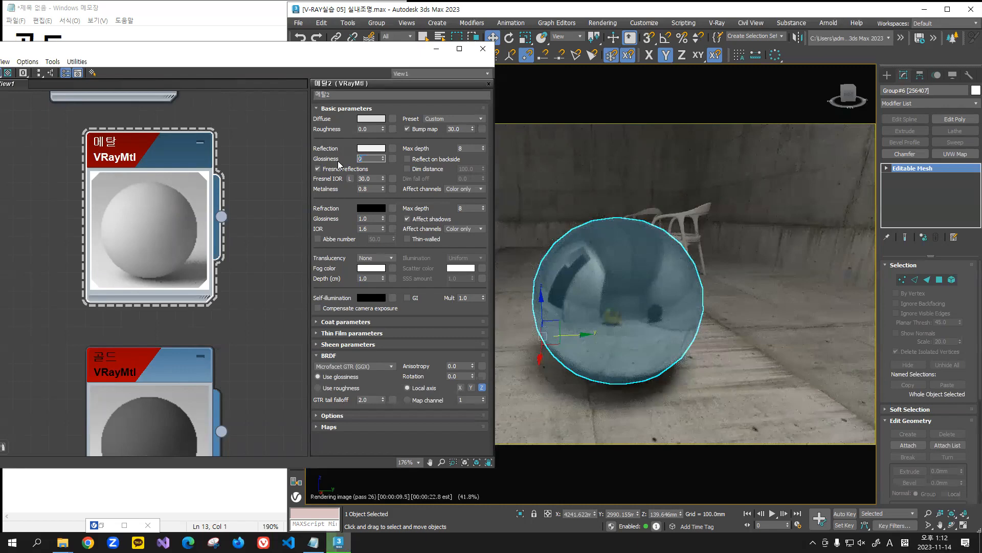
pyautogui.write('95')
pyautogui.press('Return')
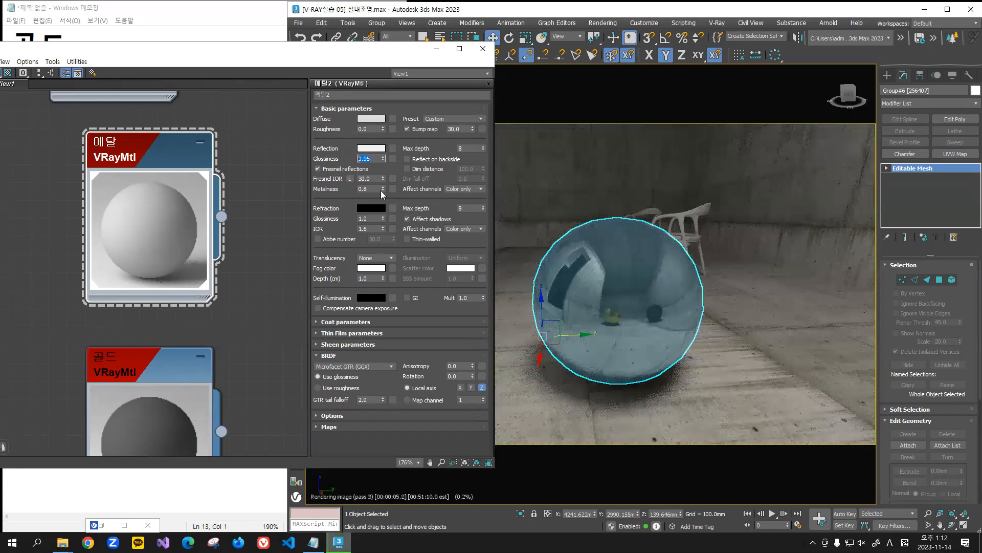
# Step: Lower the 메탈2 reflection Glossiness to 0.8 and finally to 0.6 to blur the reflections
pyautogui.write('0.8')
pyautogui.press('Return')
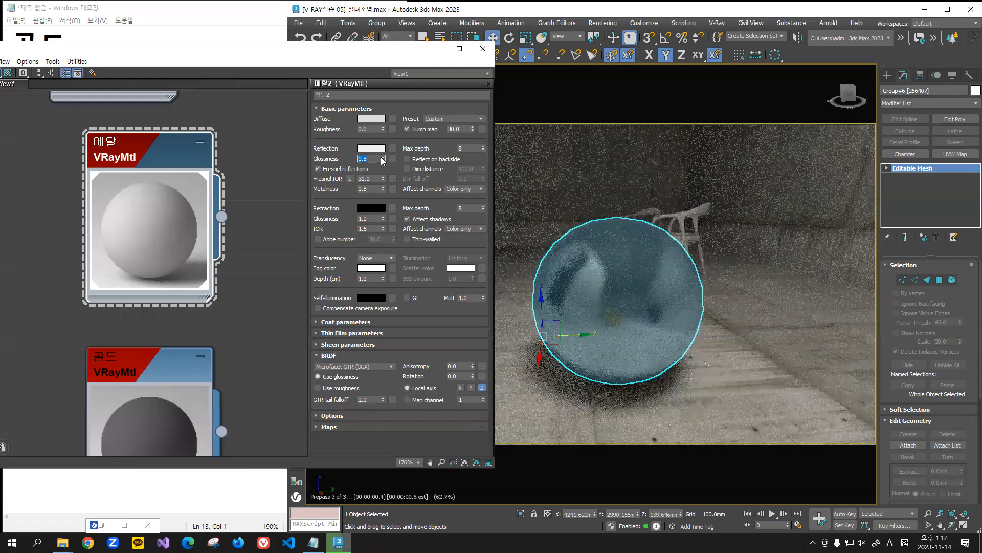
pyautogui.write('0.6')
pyautogui.press('Return')
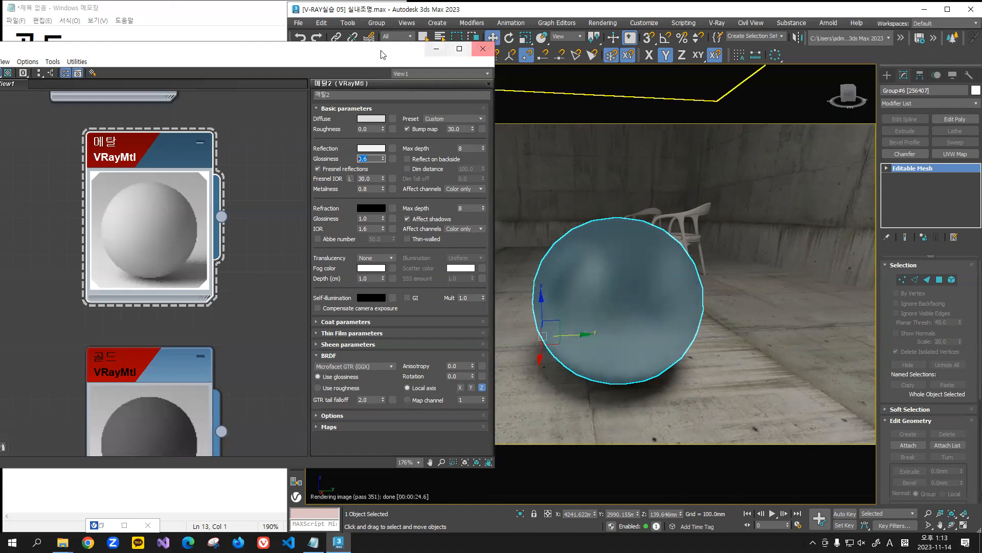
# Step: Switch the viewport to the camera view and select the black sphere beside the gold one
pyautogui.moveTo(361, 49); pyautogui.dragTo(236, 197)
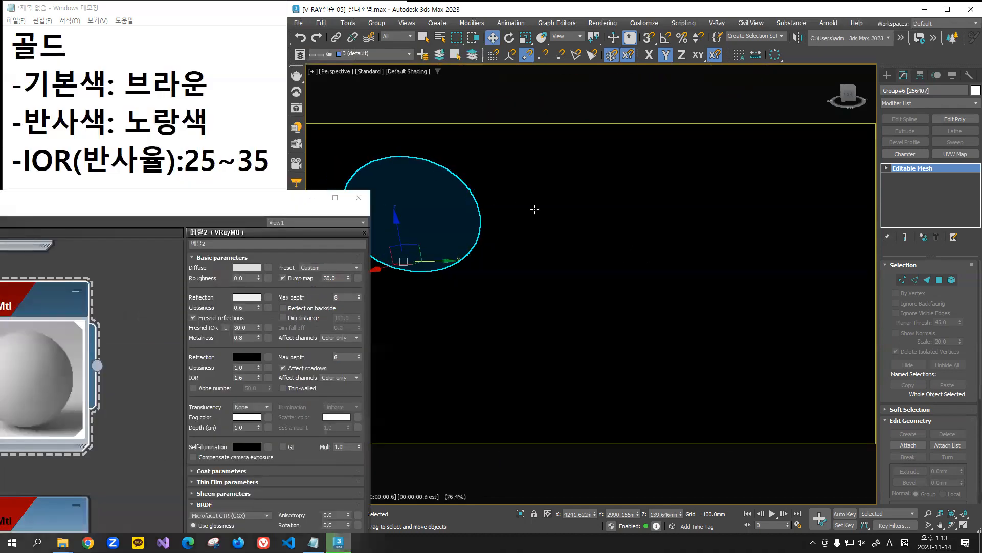
pyautogui.press('c')
pyautogui.click(595, 220)
pyautogui.click(640, 350)
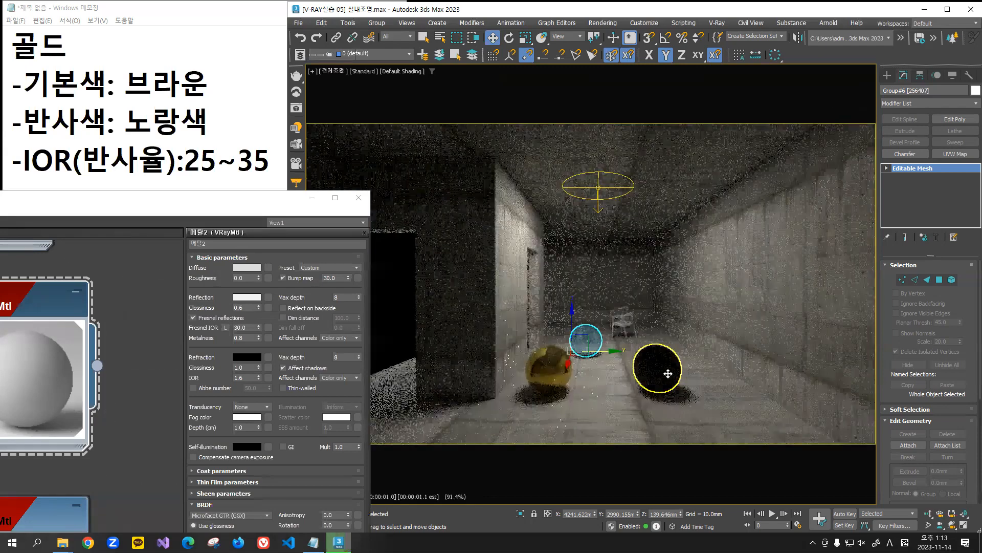
# Step: Add a new VRayMtl to the Slate view next to the metal and gold materials and show its parameters
pyautogui.doubleClick(271, 200)
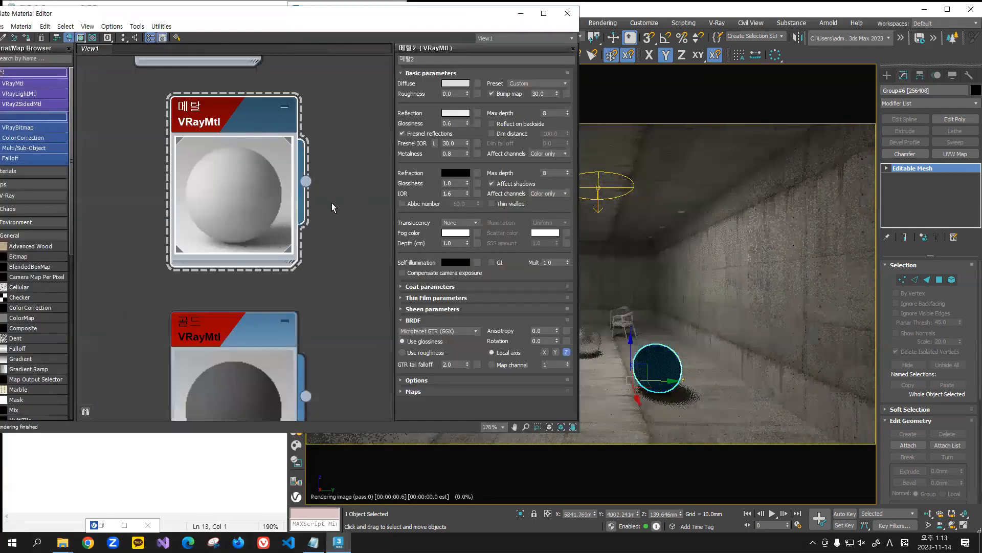
pyautogui.scroll(-10, 248, 176)
pyautogui.moveTo(263, 242); pyautogui.dragTo(290, 347, button='middle')
pyautogui.moveTo(288, 211); pyautogui.dragTo(244, 126, button='middle')
pyautogui.moveTo(318, 282); pyautogui.dragTo(306, 223, button='middle')
pyautogui.scroll(5, 249, 214)
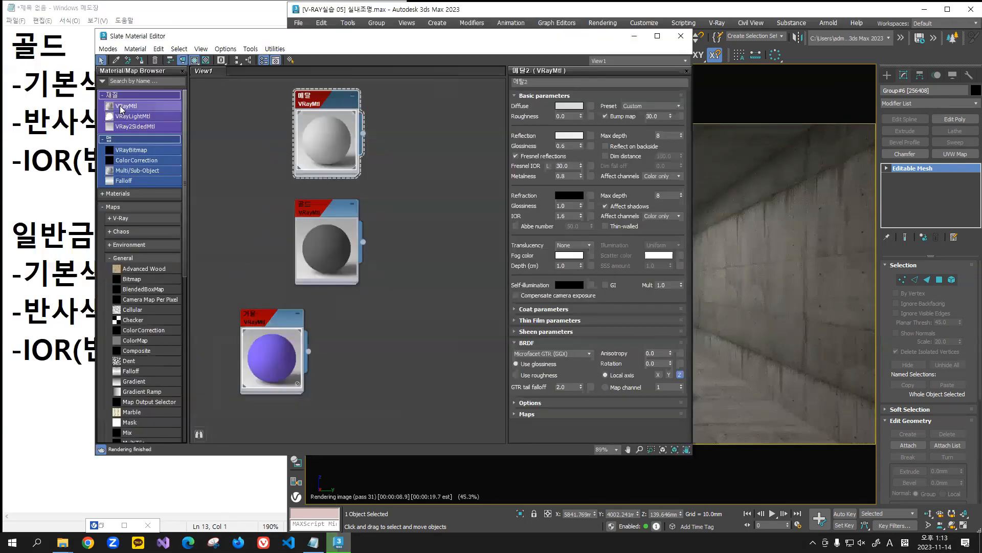
pyautogui.moveTo(120, 105); pyautogui.dragTo(336, 133)
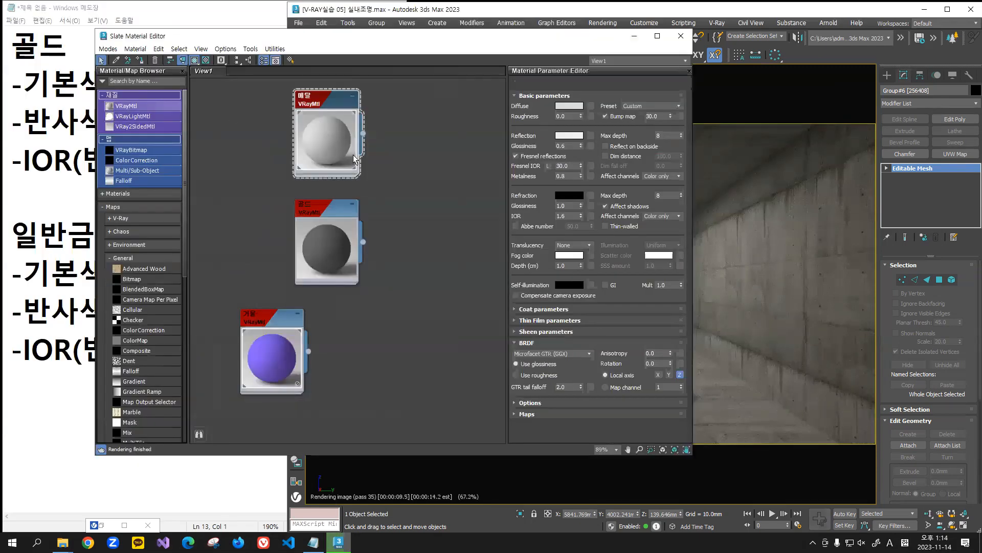
pyautogui.click(382, 176)
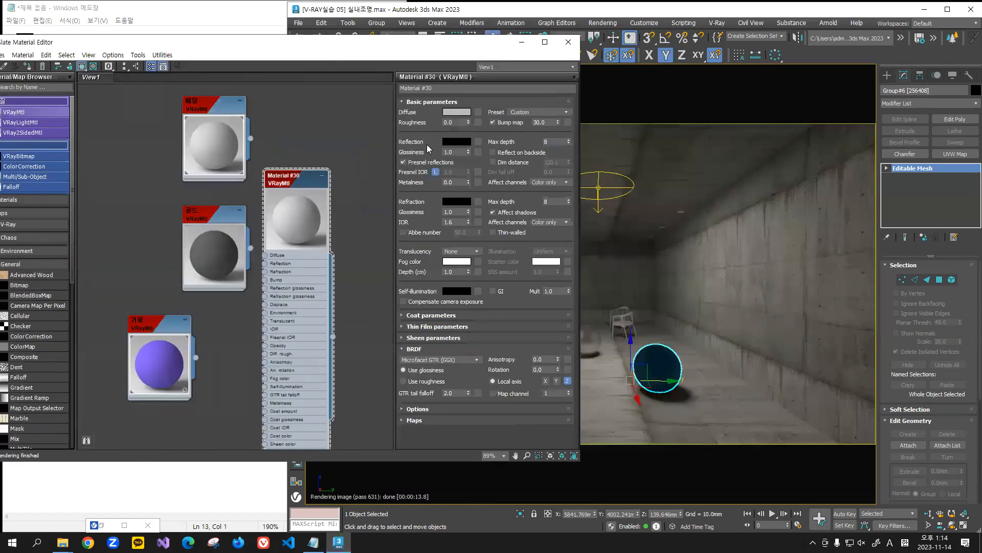
# Step: Set the new material's Diffuse colour to light pink (Hue 224, Sat 110, Value 226) and assign it to the black sphere
pyautogui.click(452, 112)
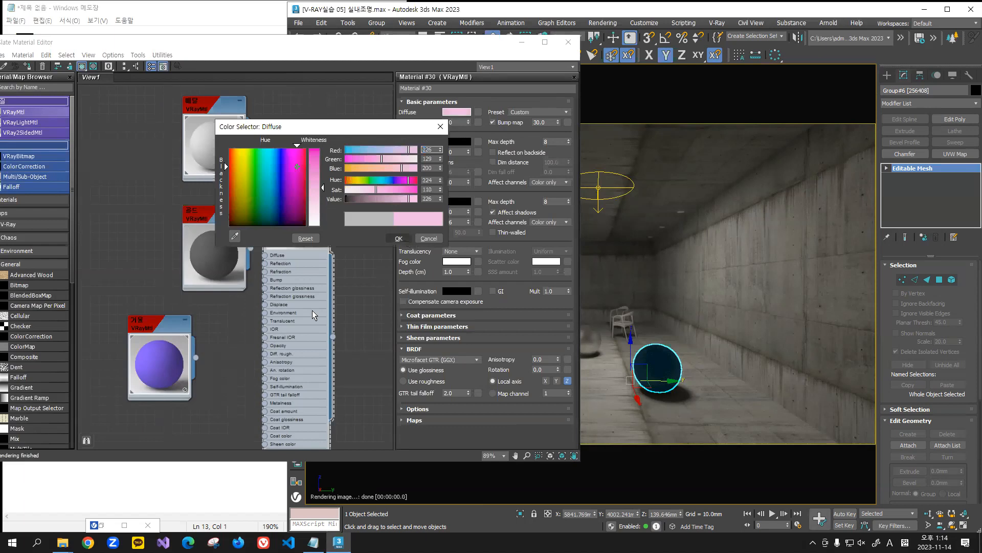
pyautogui.press('Return')
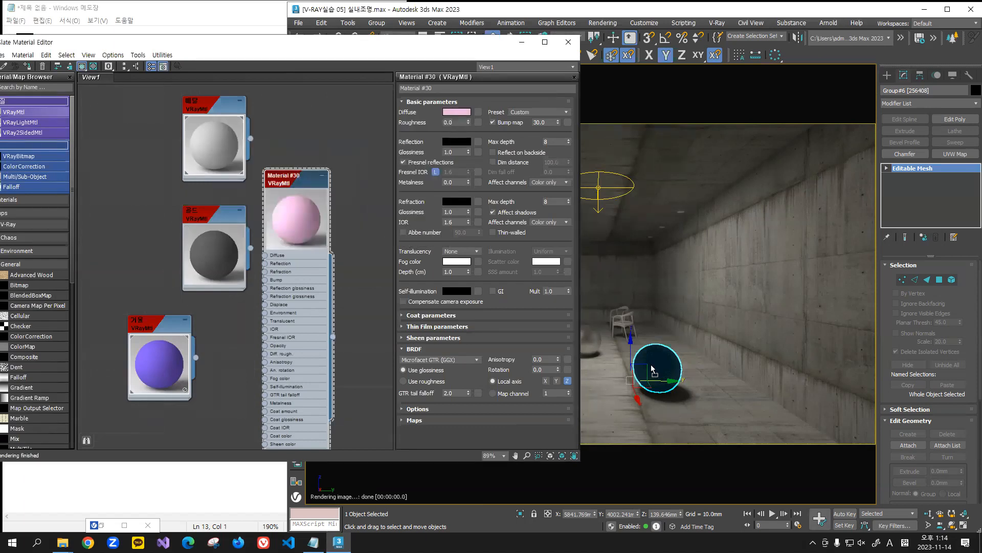
pyautogui.click(522, 42)
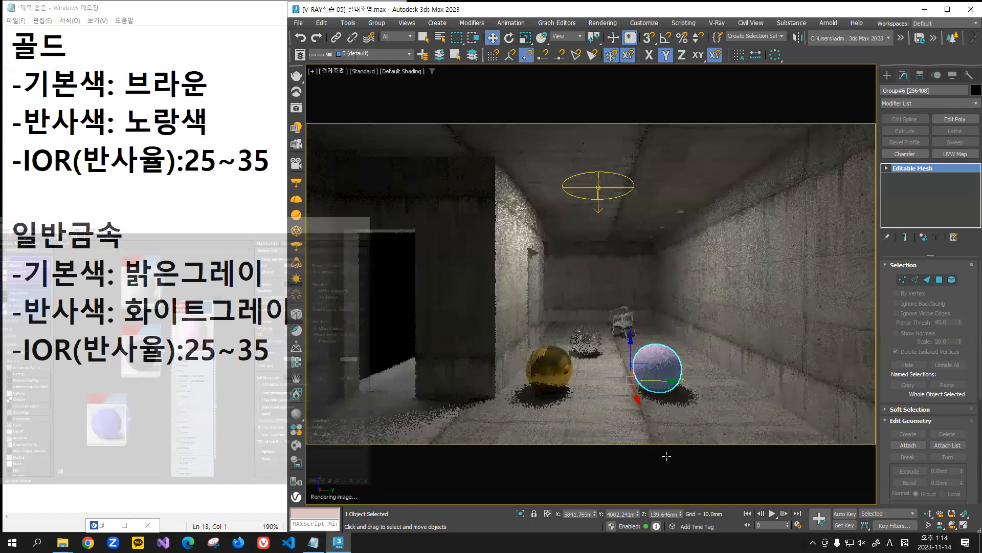
# Step: Switch to the perspective view and examine the gold and pink spheres up close
pyautogui.click(691, 392)
pyautogui.click(692, 392)
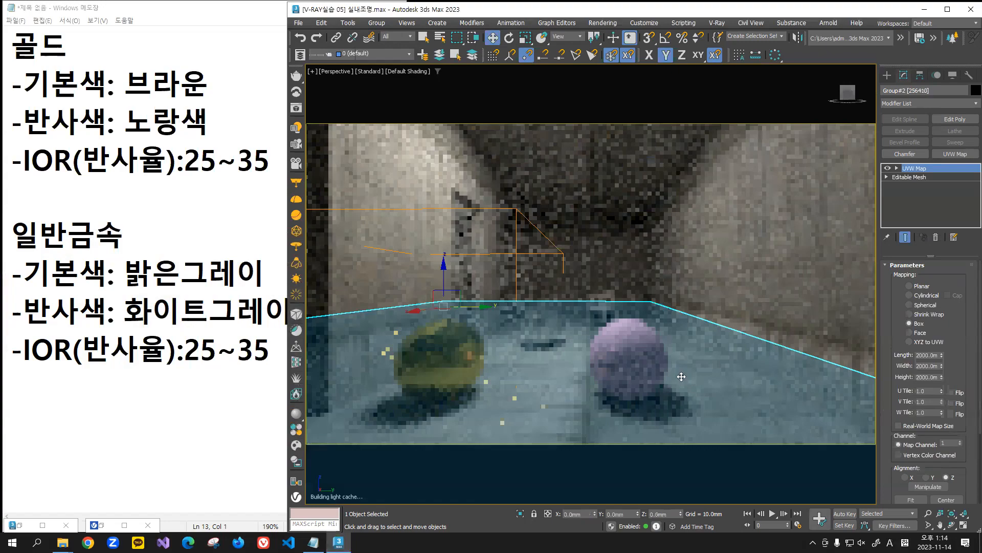
pyautogui.scroll(3, 691, 382)
pyautogui.scroll(-3, 693, 389)
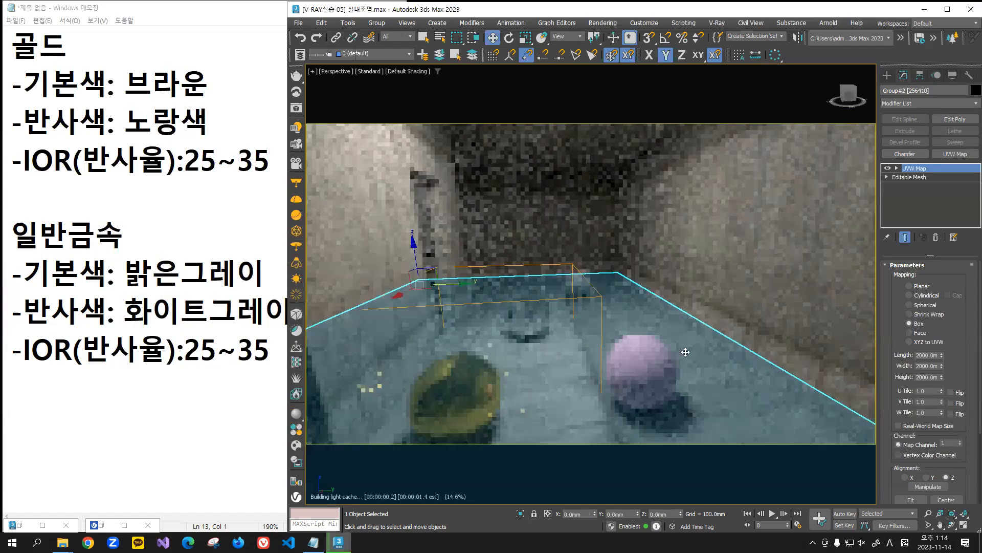
pyautogui.scroll(2, 681, 351)
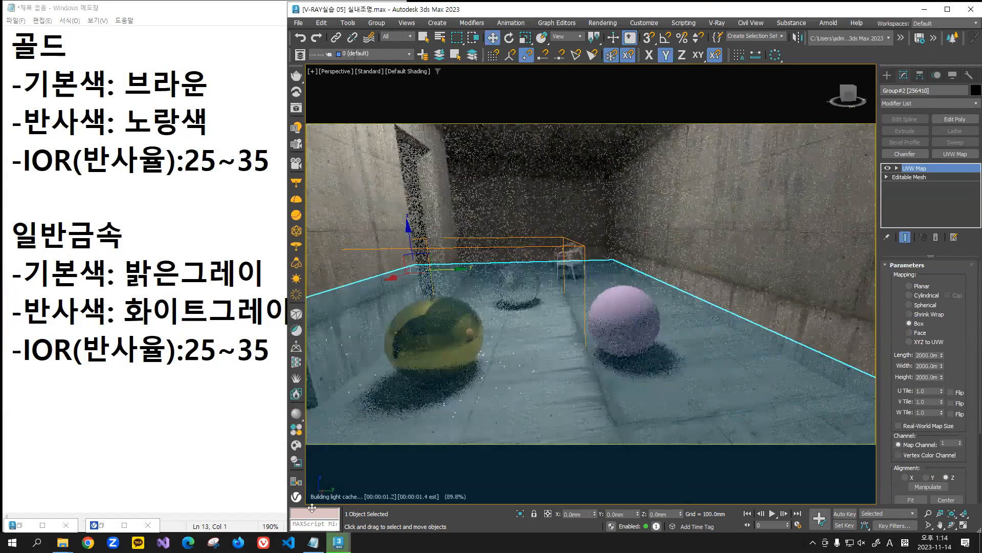